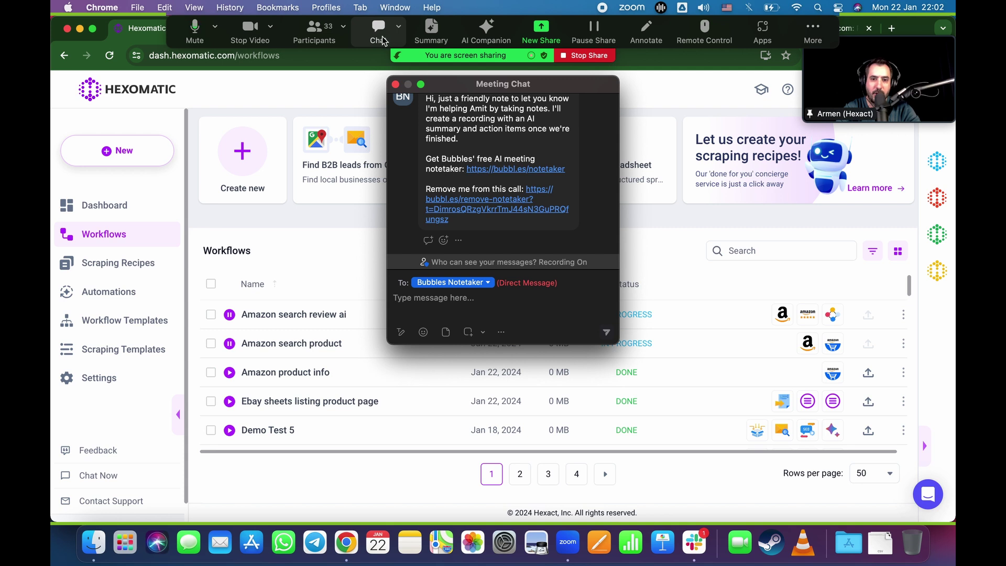
- Close the meeting chat window covering the workflows list
click(383, 41)
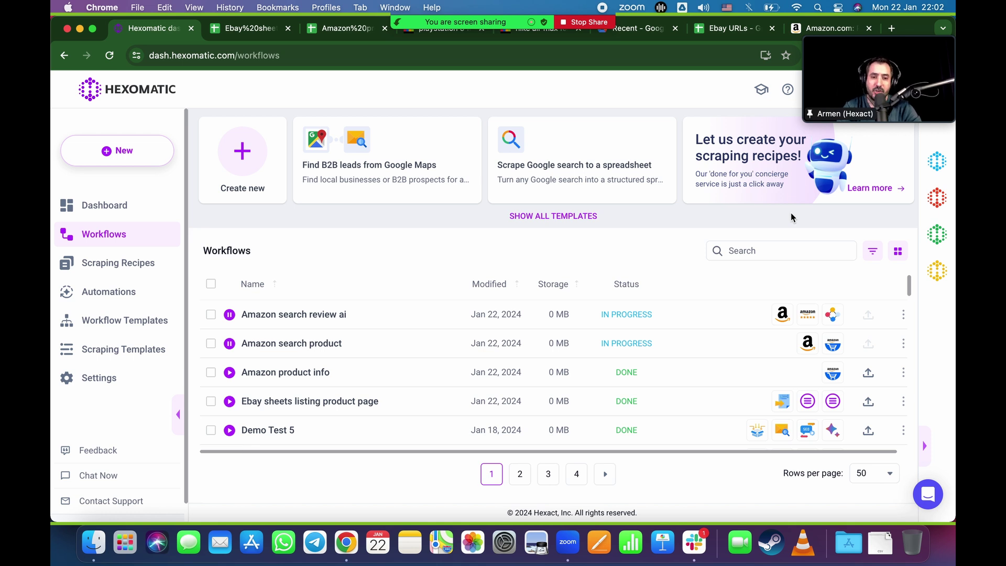
scroll(558, 383, down, 1)
scroll(558, 386, up, 1)
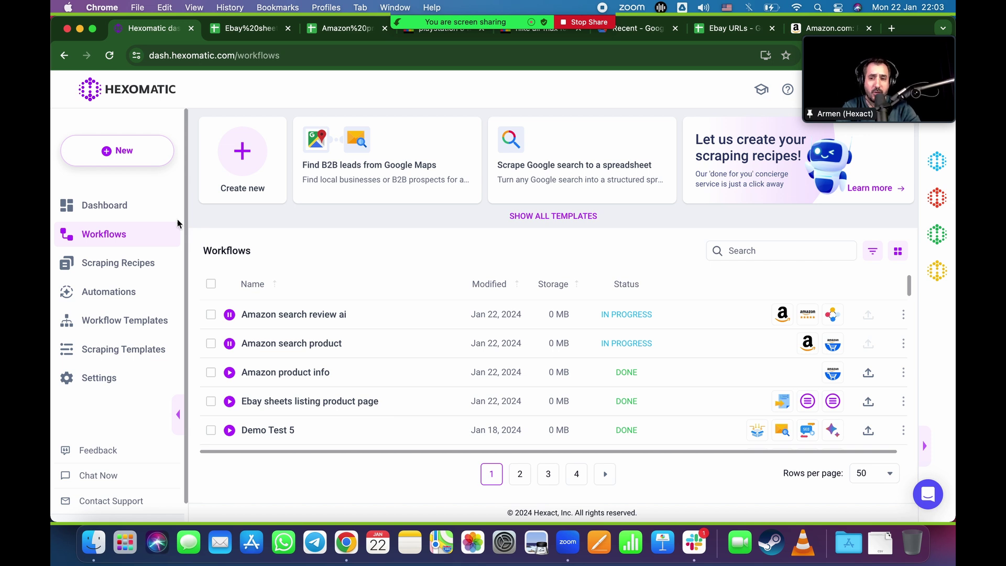
- Go to the scraping recipe templates and search them for ebay
click(130, 207)
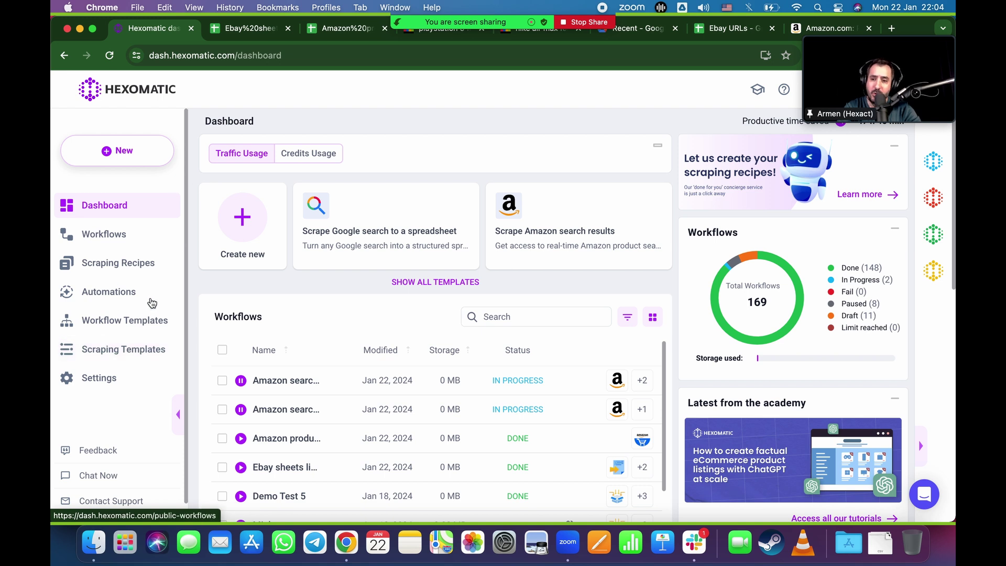
click(128, 354)
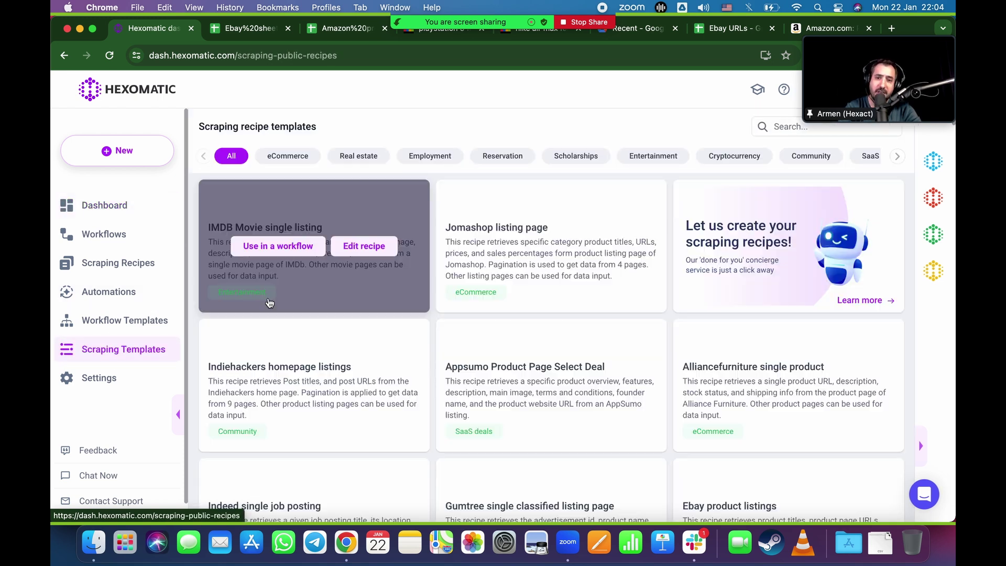
click(785, 125)
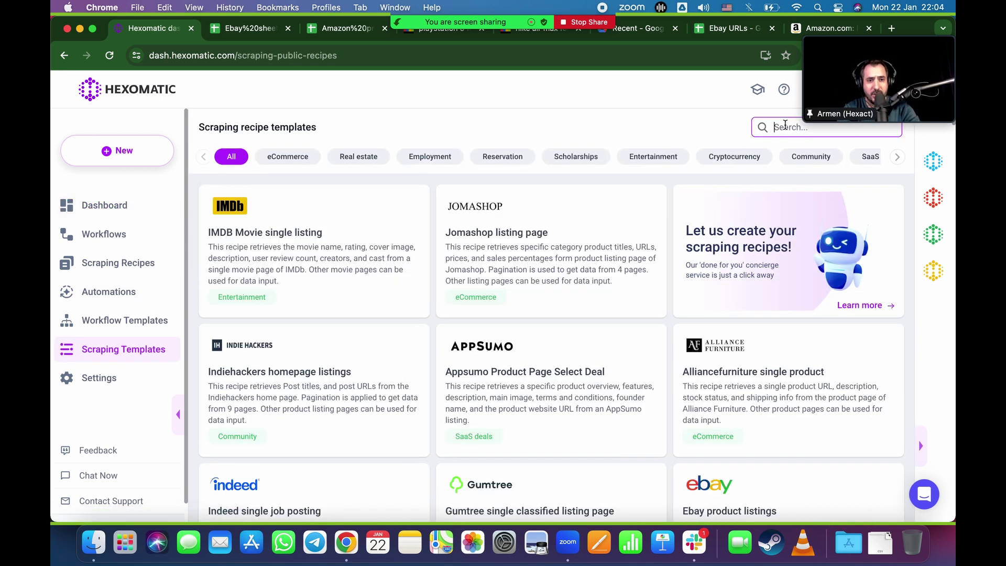
text(ebay)
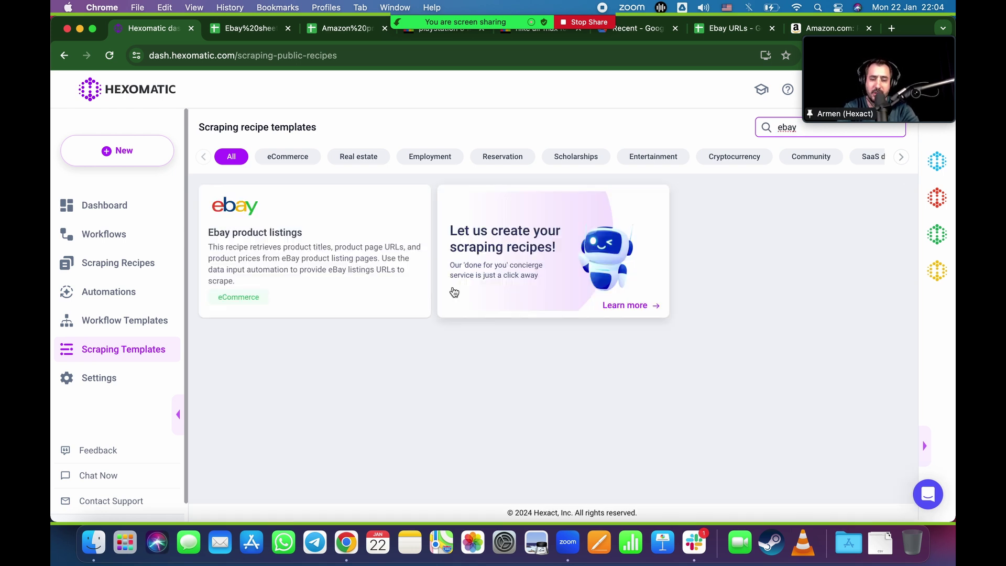
- Open the Ebay product listings recipe template in the recipe editor
mouse_move(257, 304)
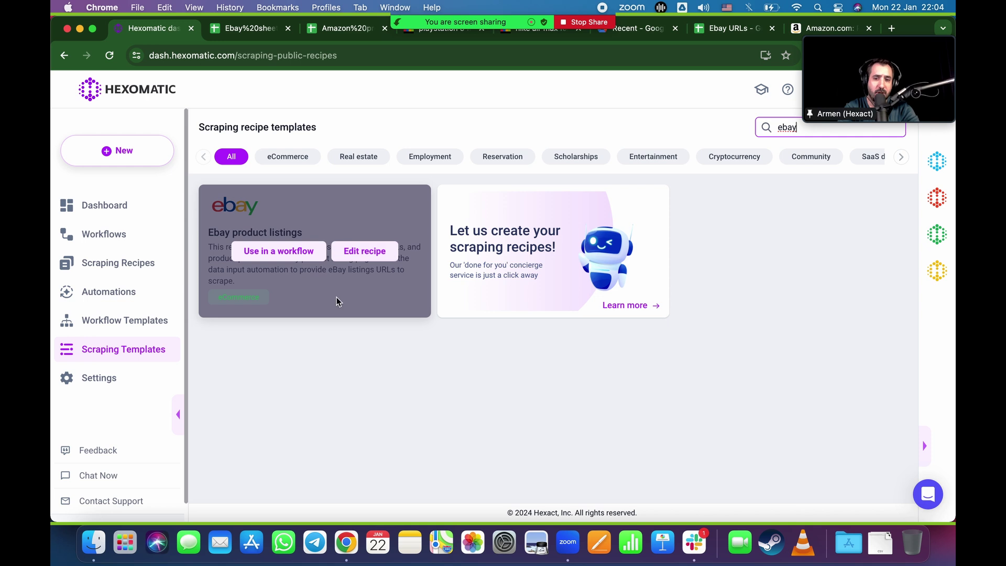
mouse_move(275, 283)
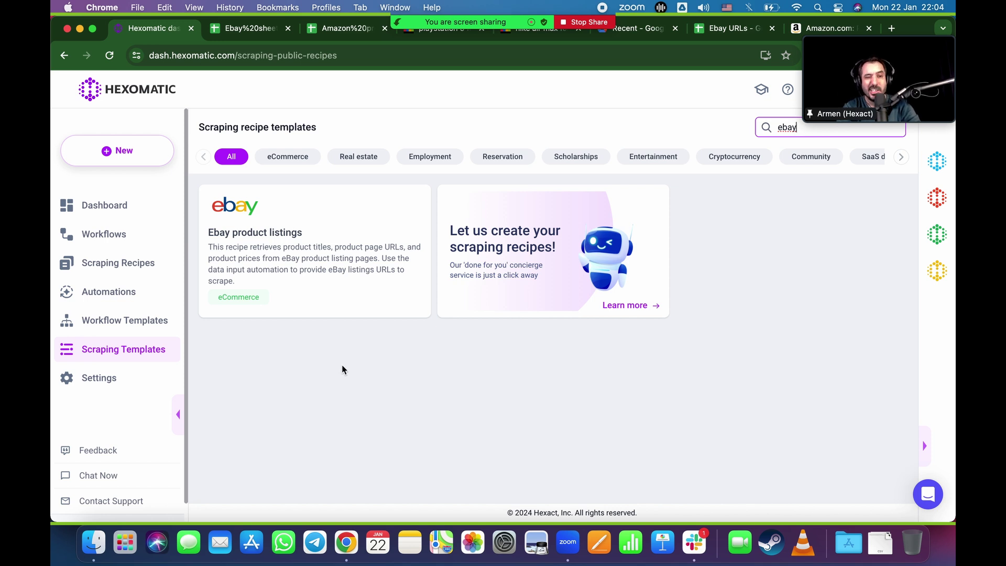
mouse_move(321, 265)
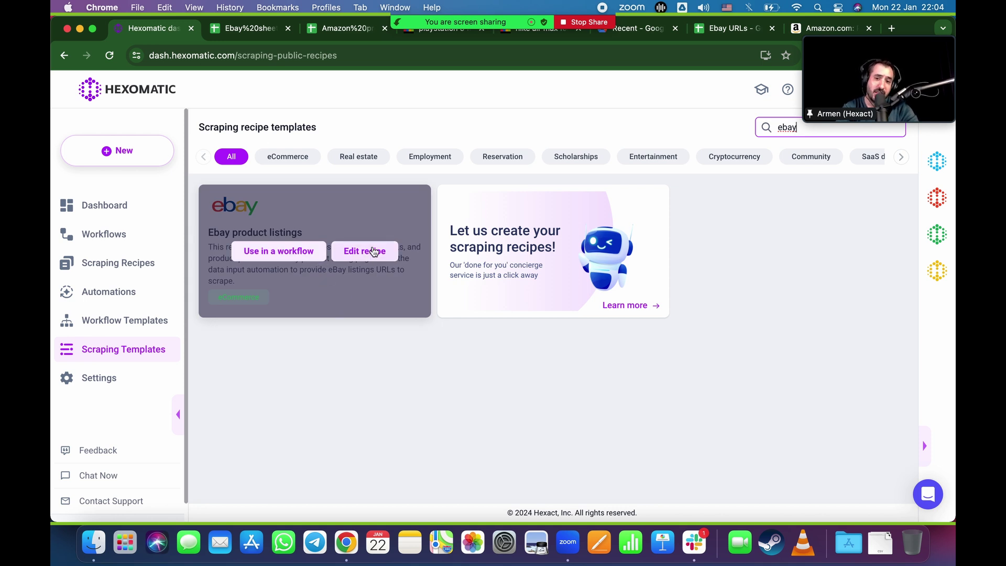
click(367, 253)
click(508, 403)
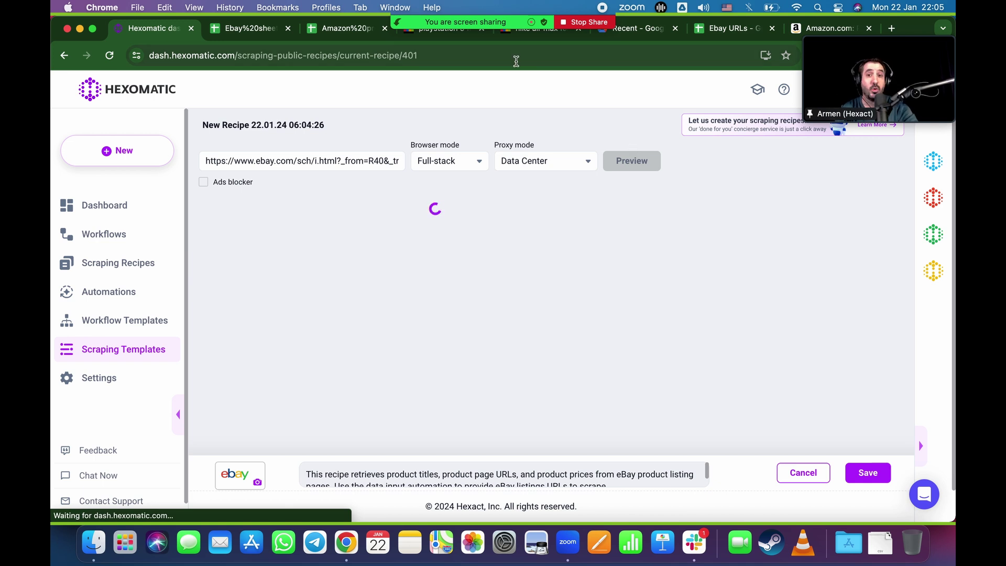
- Create a new workflow that starts with the Data input automation, ready for a manually pasted list of inputs
click(114, 235)
click(536, 347)
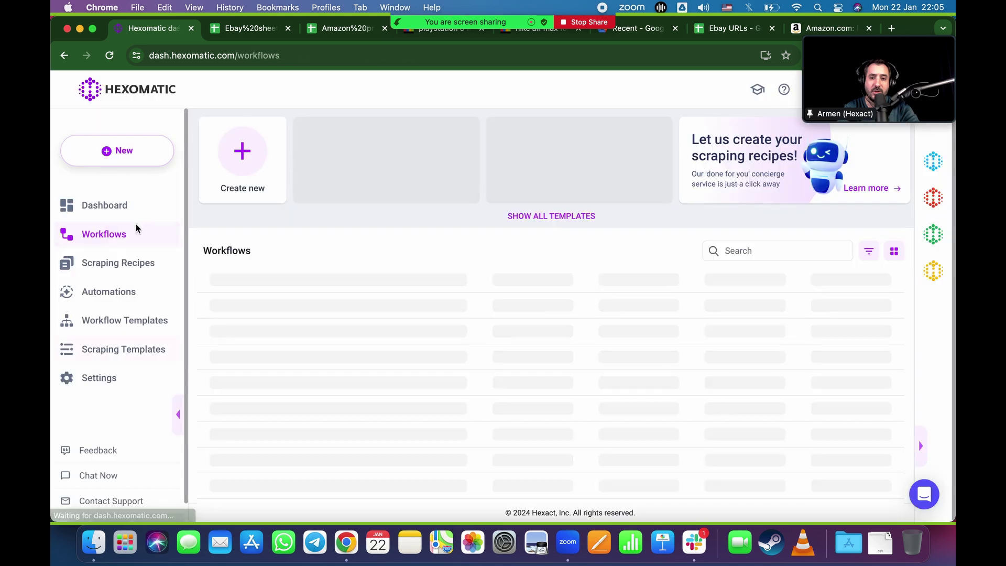
click(256, 184)
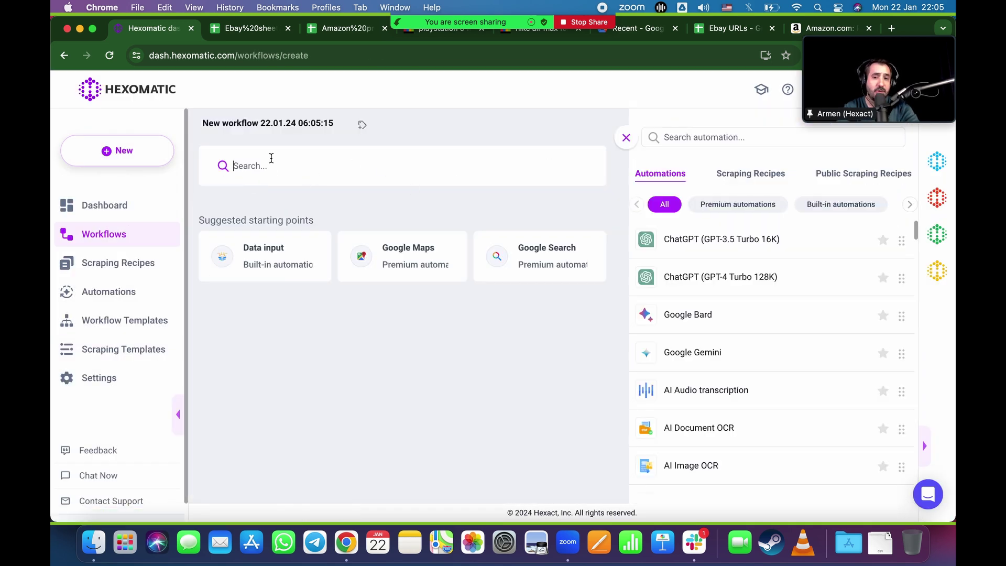
click(270, 164)
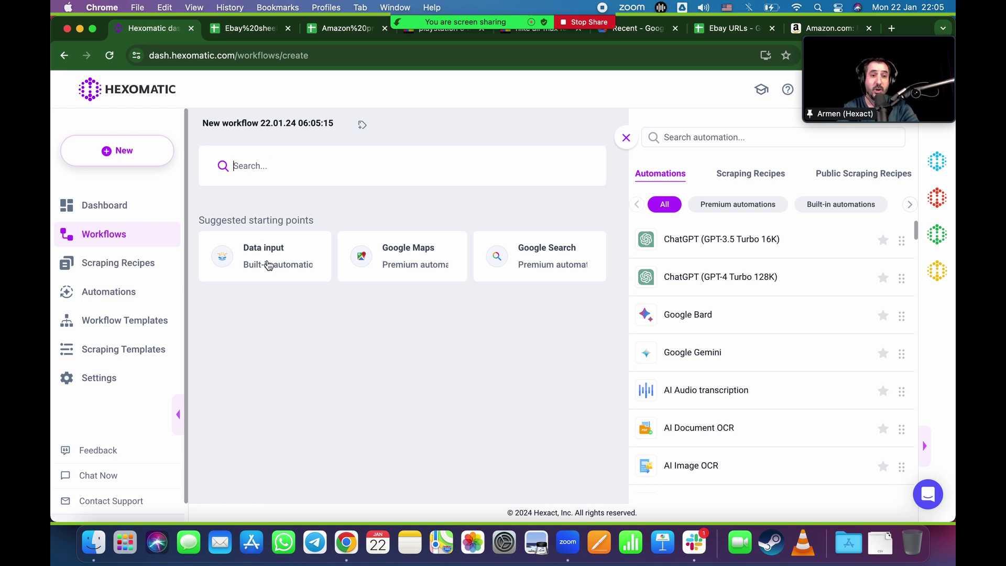
click(269, 264)
click(331, 321)
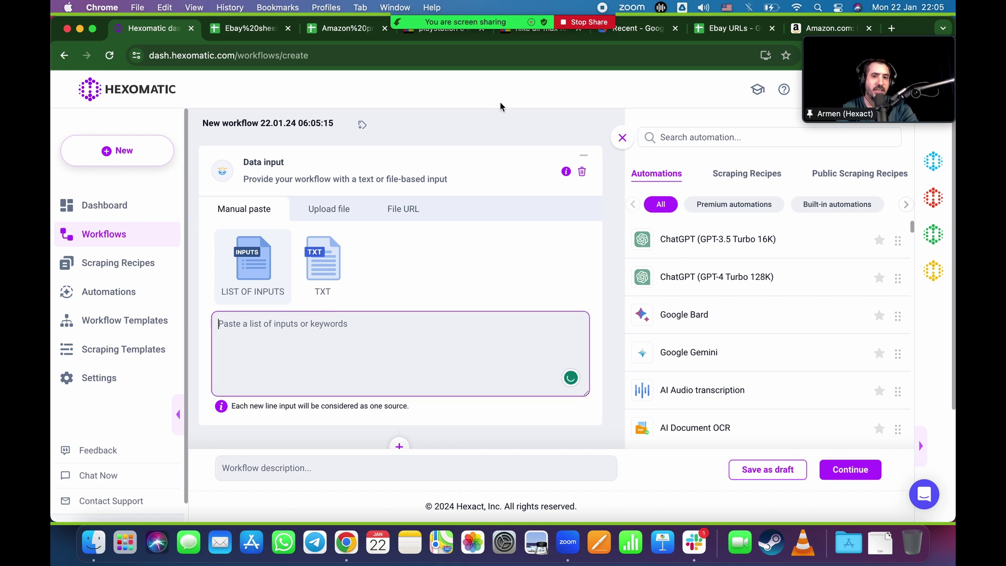
- Switch to the eBay page, load the ebay.com home page, and search it for playstation 5
click(462, 32)
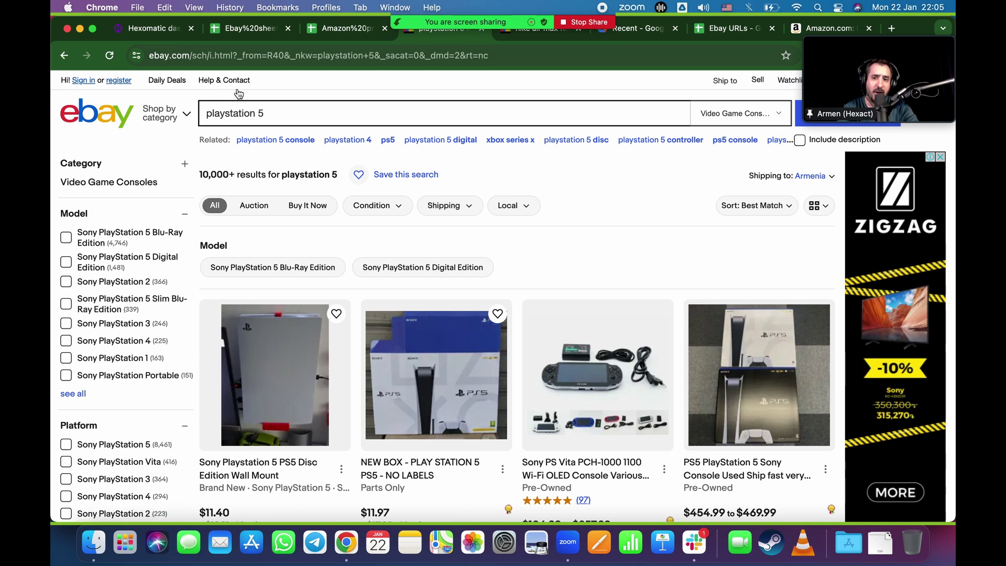
click(272, 56)
text(ebay)
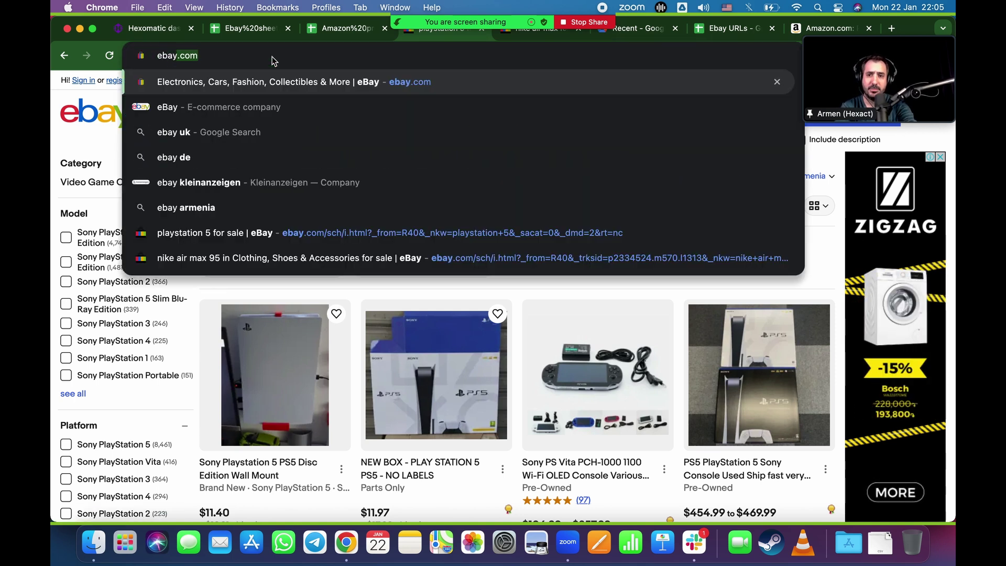
key(Return)
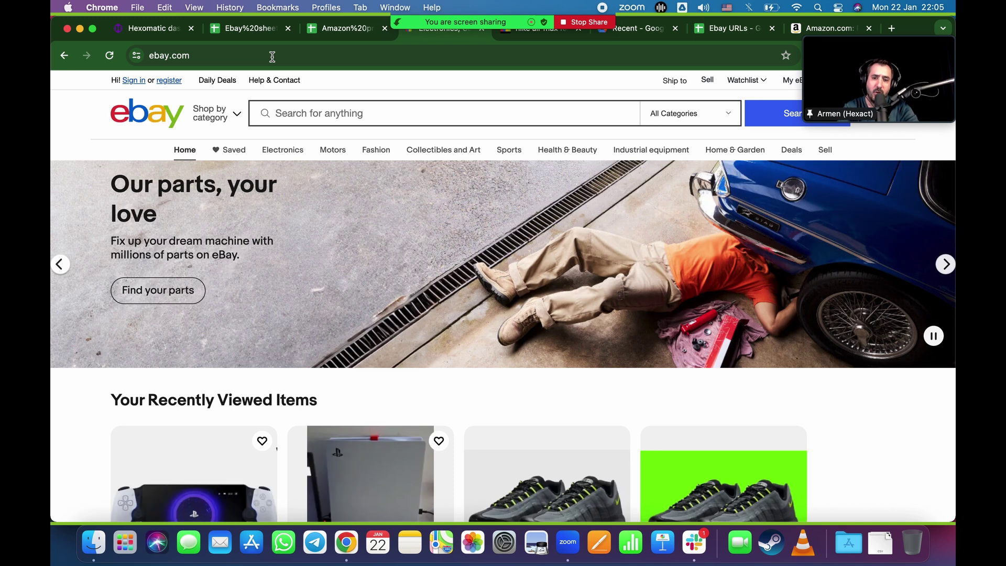
click(353, 113)
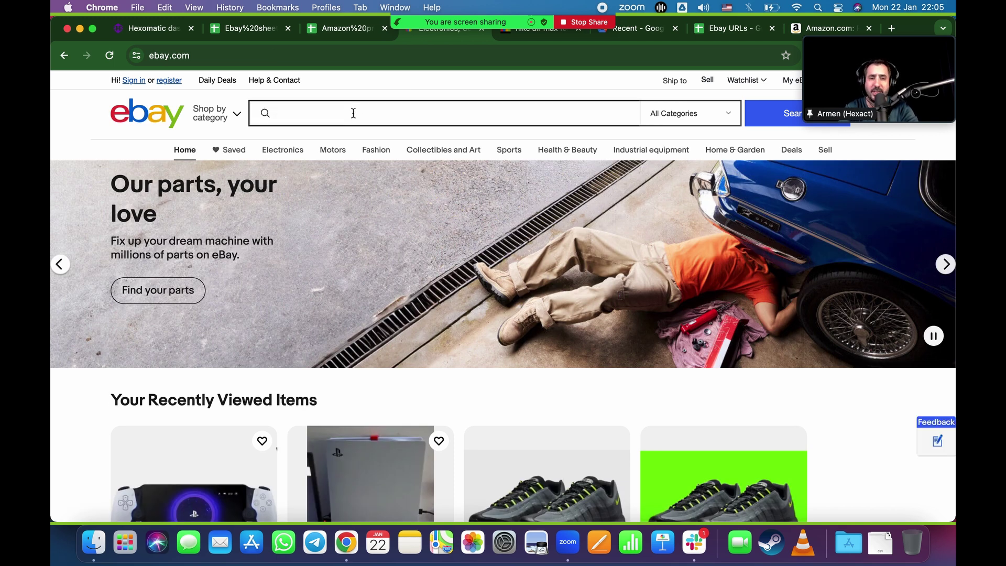
text(playstatio)
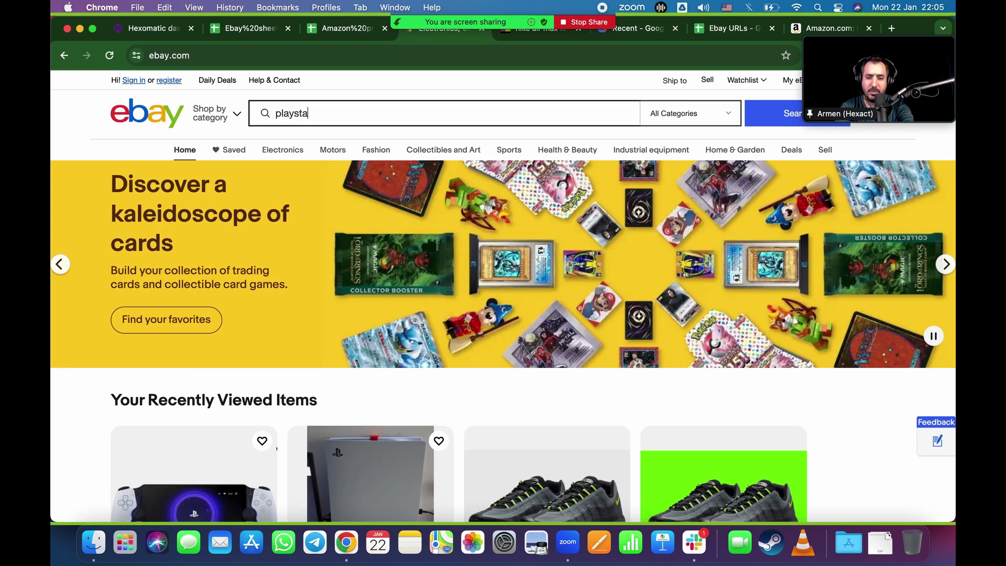
text(n 5)
key(Return)
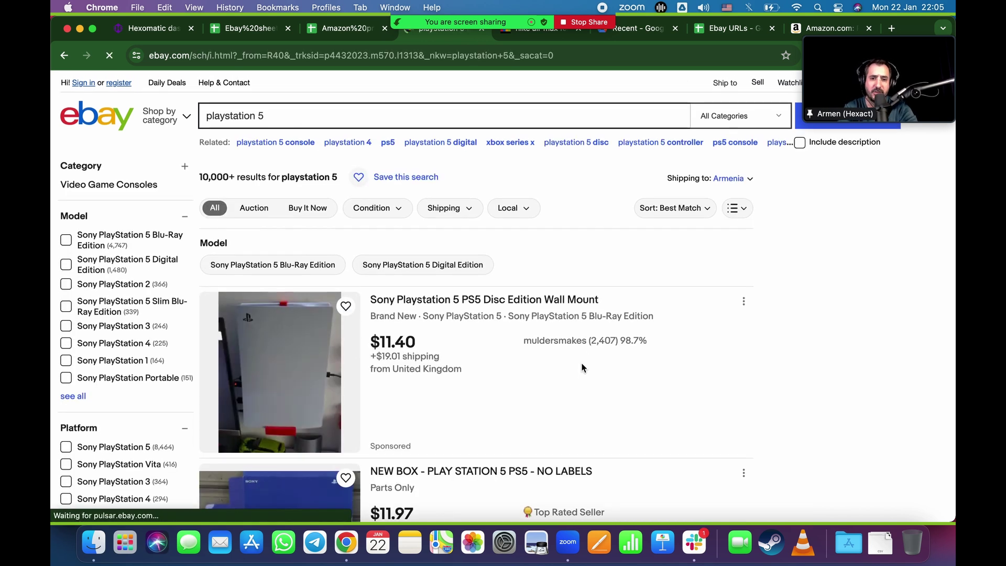
- Look through the playstation 5 listings and switch the results to Gallery View
scroll(582, 368, down, 15)
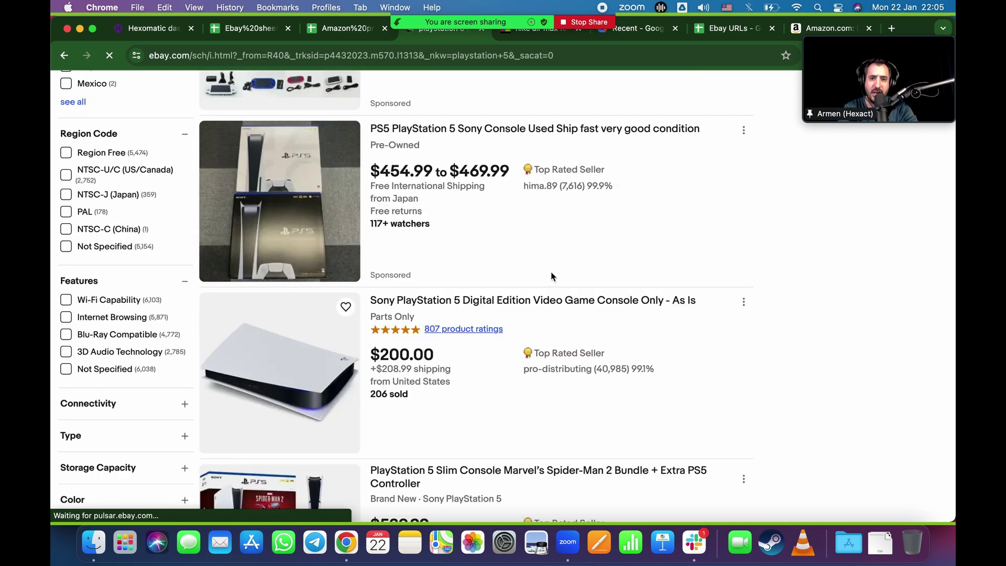
scroll(510, 278, down, 5)
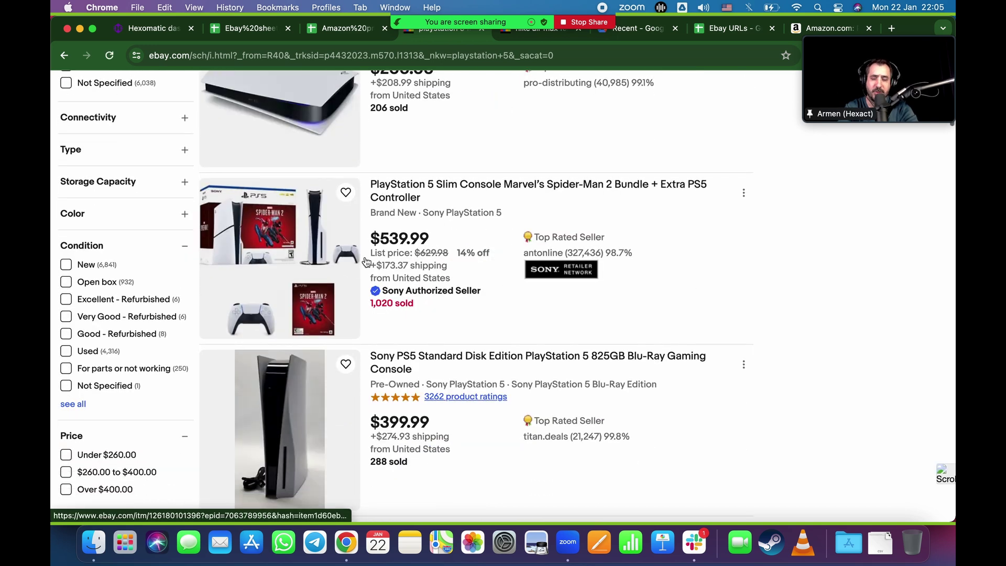
scroll(619, 264, up, 20)
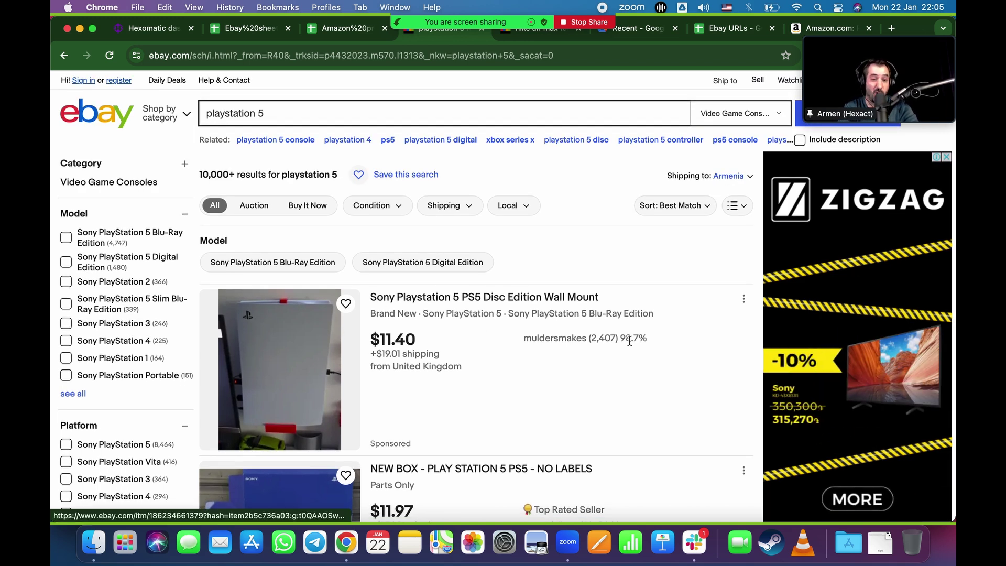
scroll(486, 351, up, 1)
scroll(486, 350, down, 3)
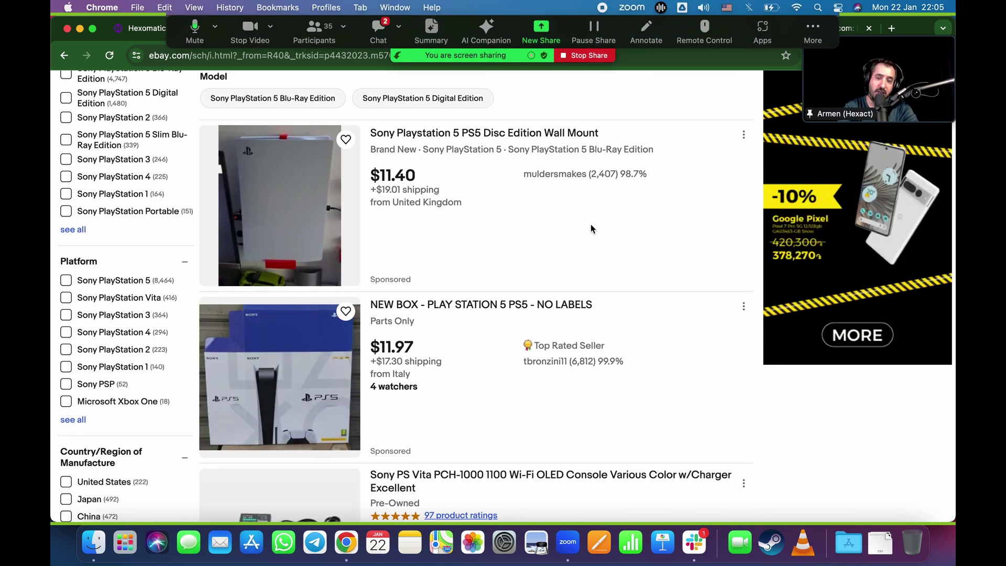
scroll(586, 234, up, 3)
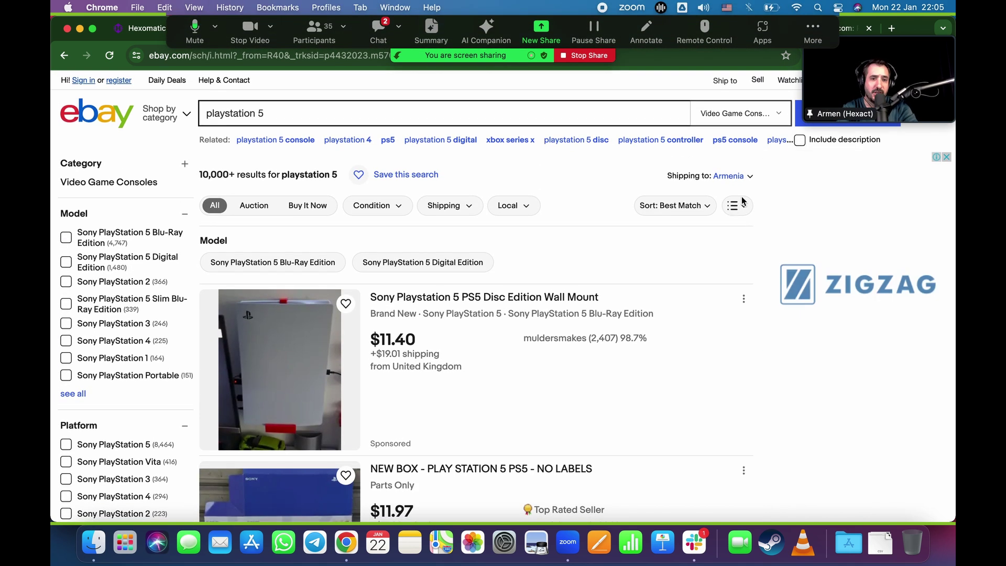
click(745, 208)
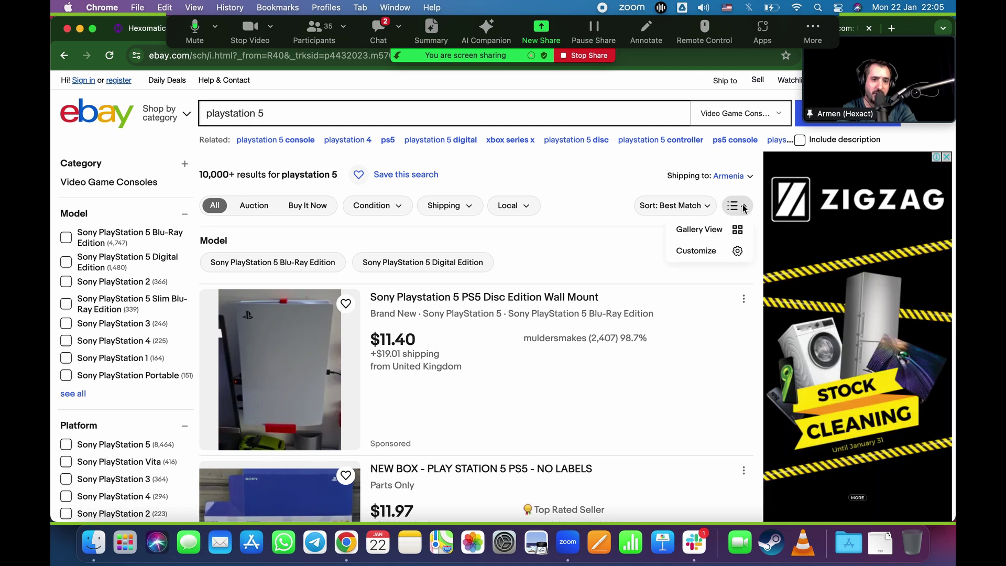
click(709, 231)
click(709, 231)
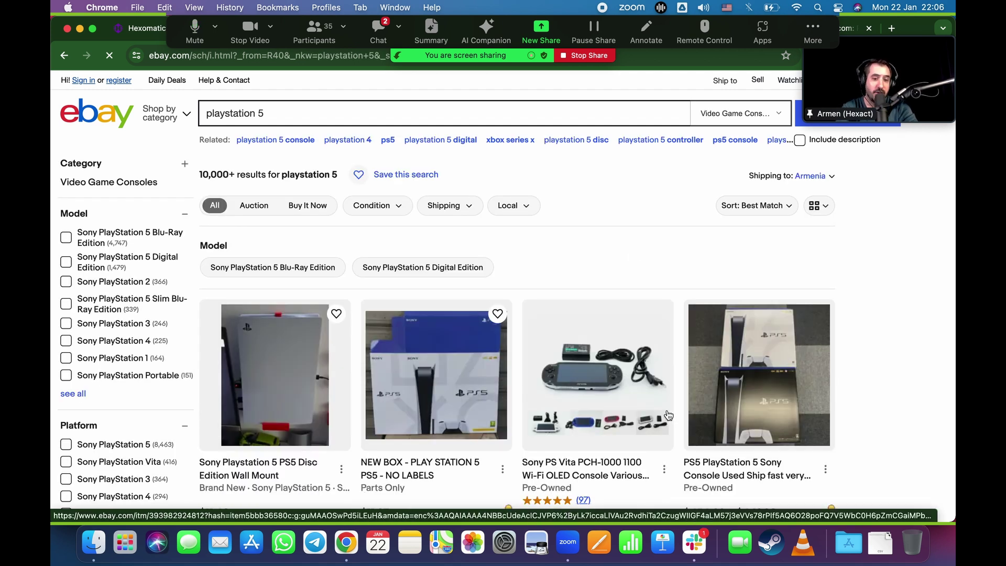
- Copy the URL of the gallery-view playstation 5 results and paste it into the workflow's Data input list
scroll(667, 410, down, 8)
scroll(668, 411, up, 10)
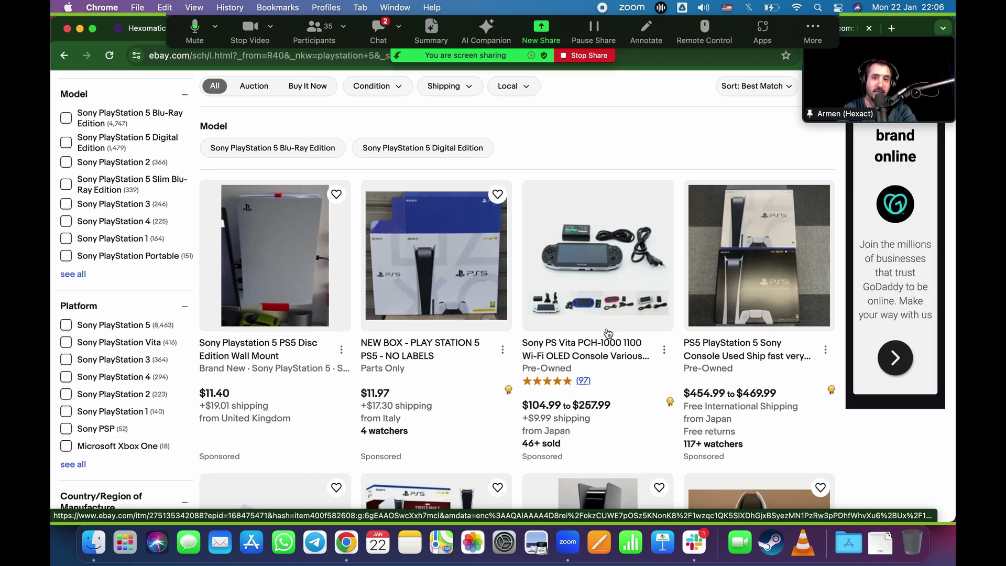
scroll(761, 328, up, 4)
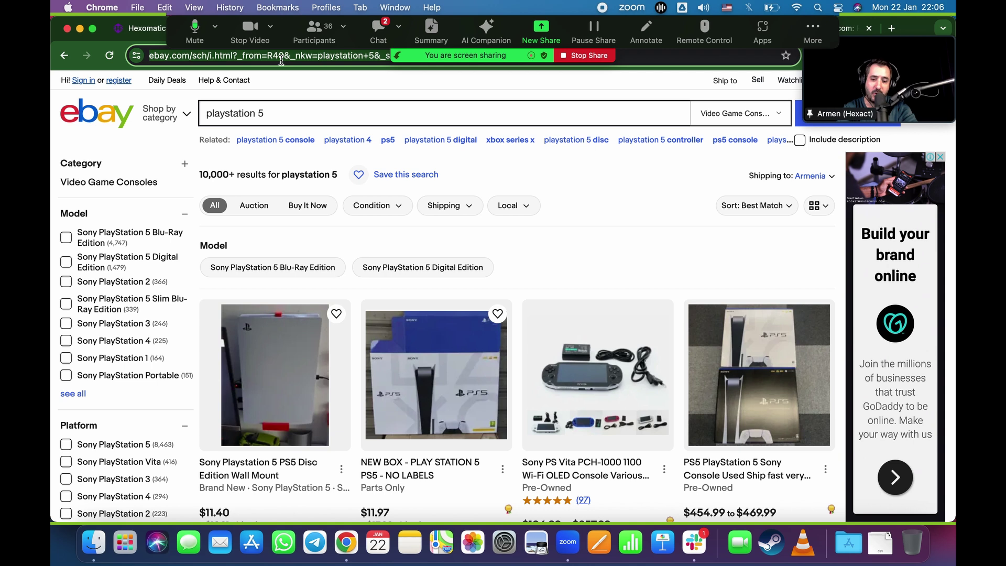
key(super+c)
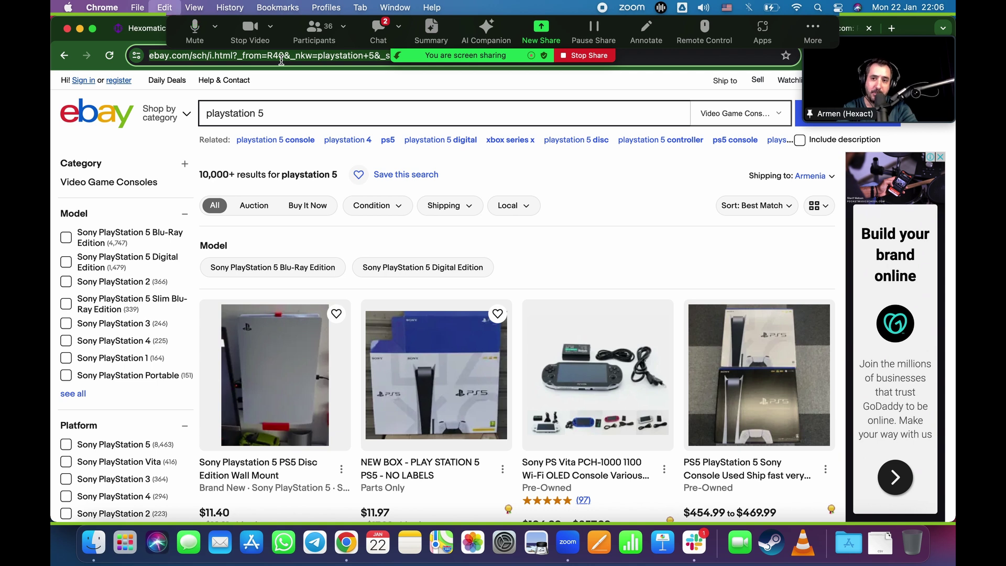
click(142, 28)
key(super+v)
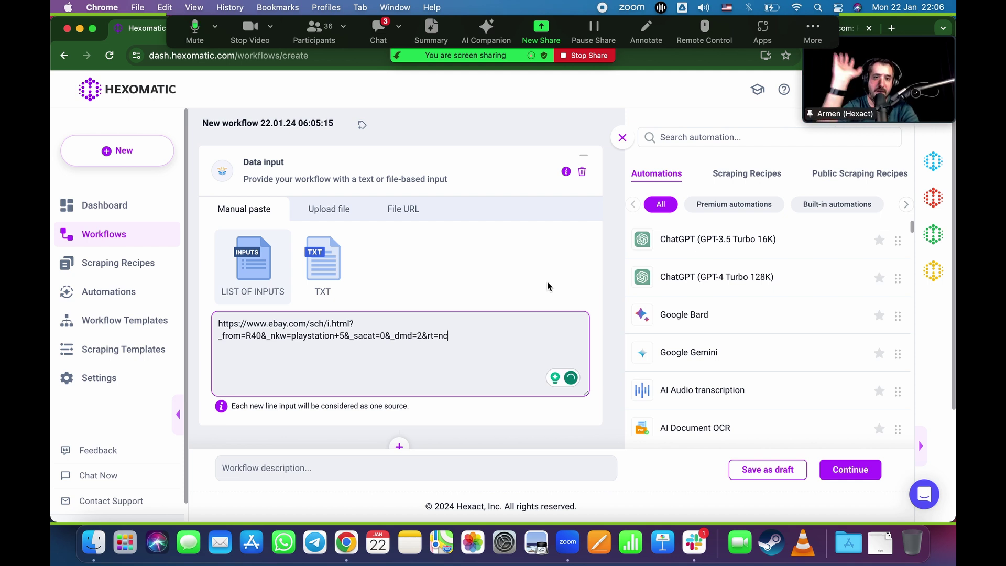
- Add the scraping recipe Ebay product listings-22.01.24 11:59:04 after the Data input and set its source to data input
scroll(472, 315, down, 3)
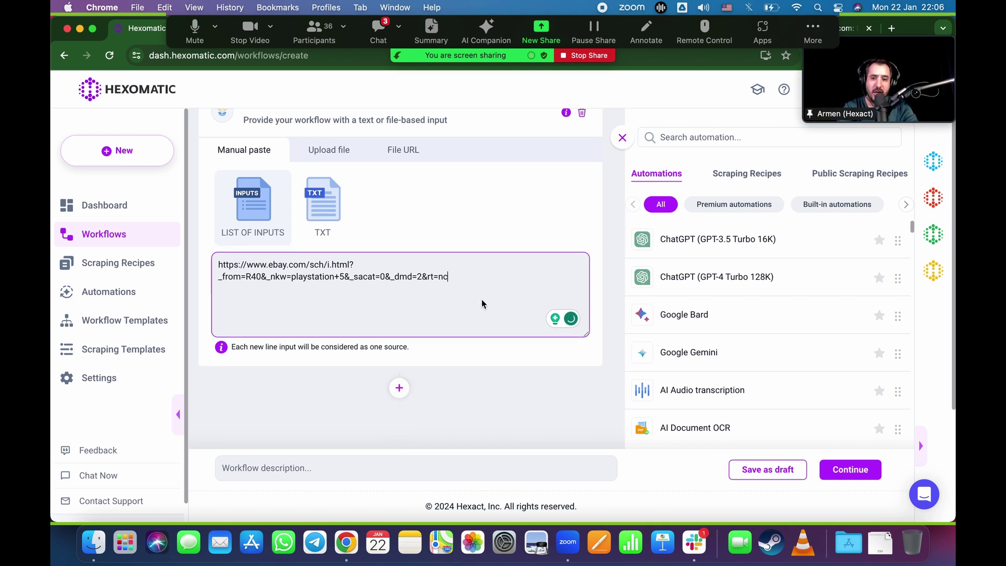
scroll(427, 263, up, 3)
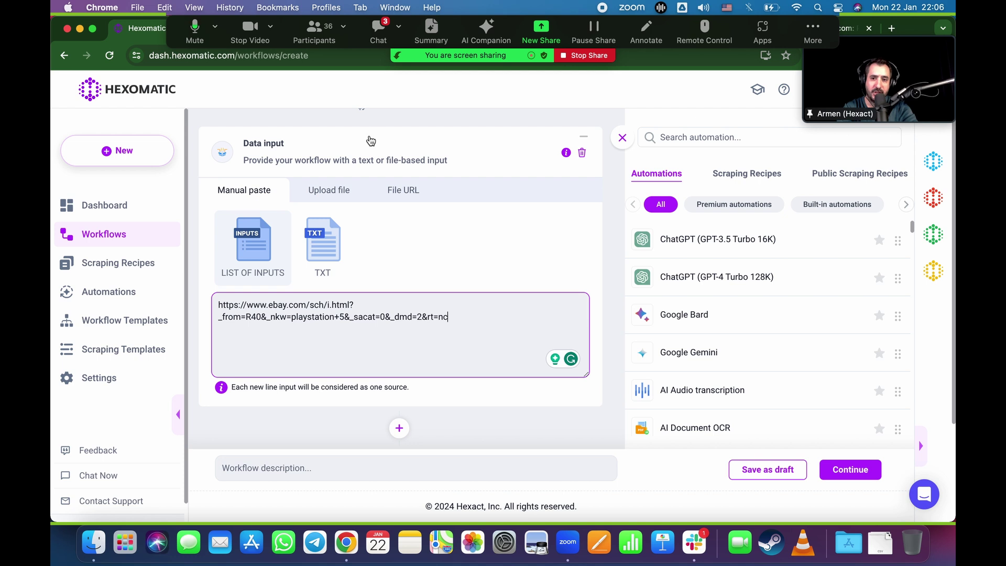
click(371, 140)
click(401, 217)
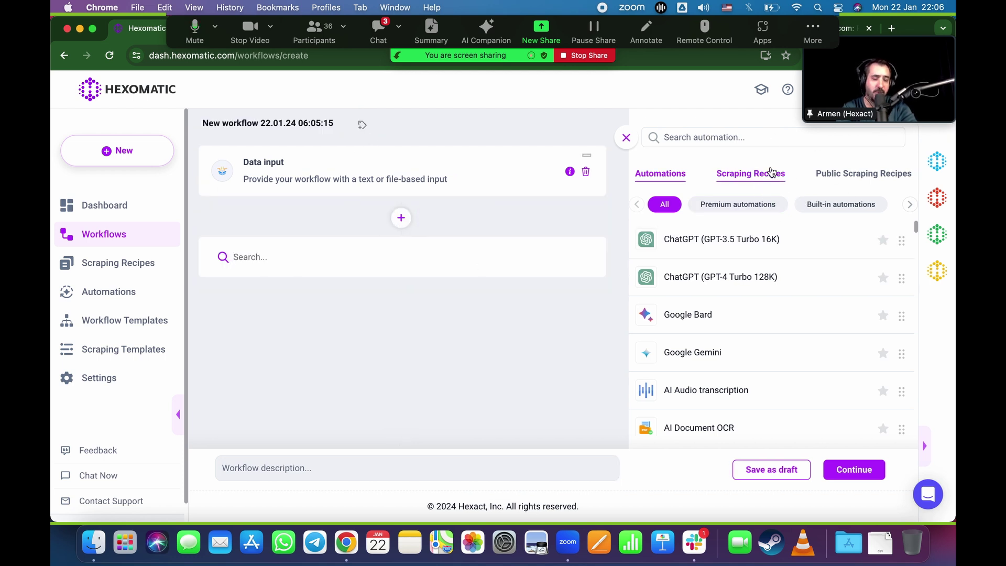
click(760, 178)
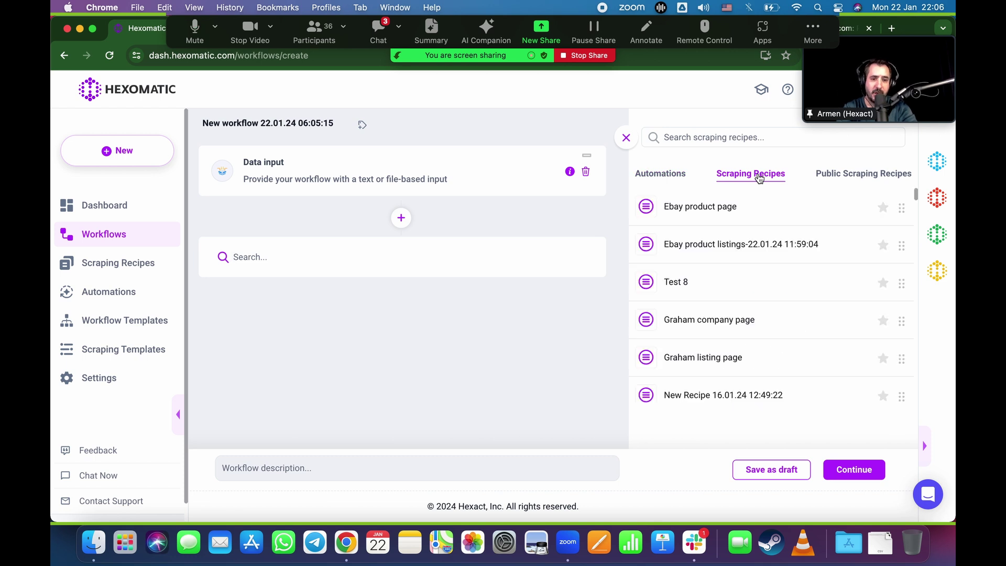
click(734, 249)
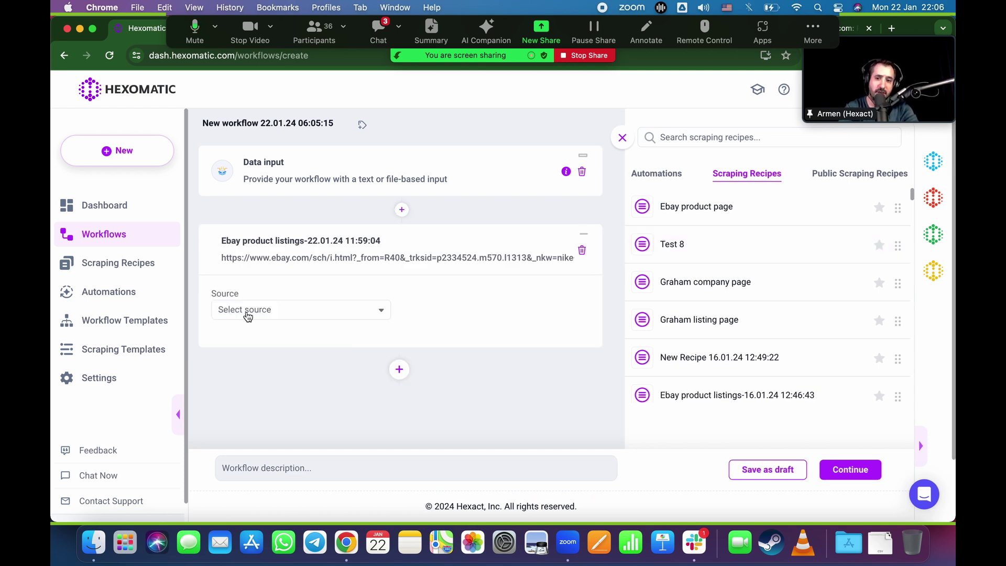
click(385, 315)
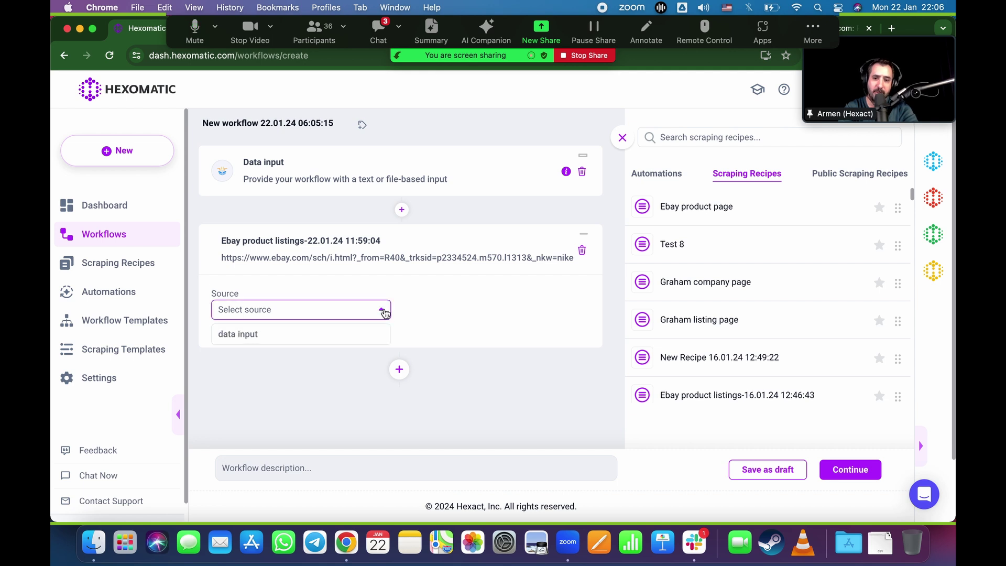
click(263, 339)
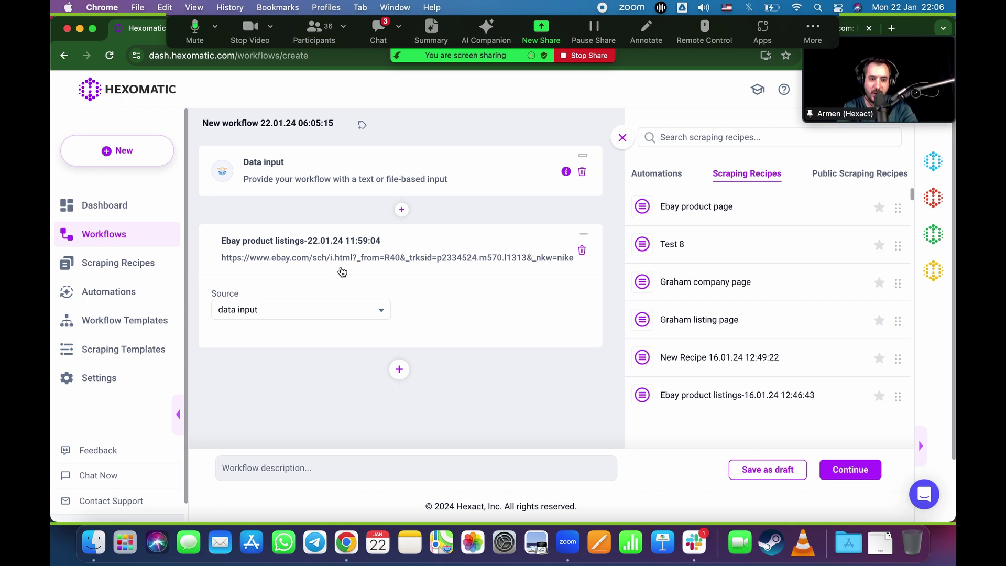
- Run the workflow immediately, with all columns in the results file and the completion email enabled
click(864, 473)
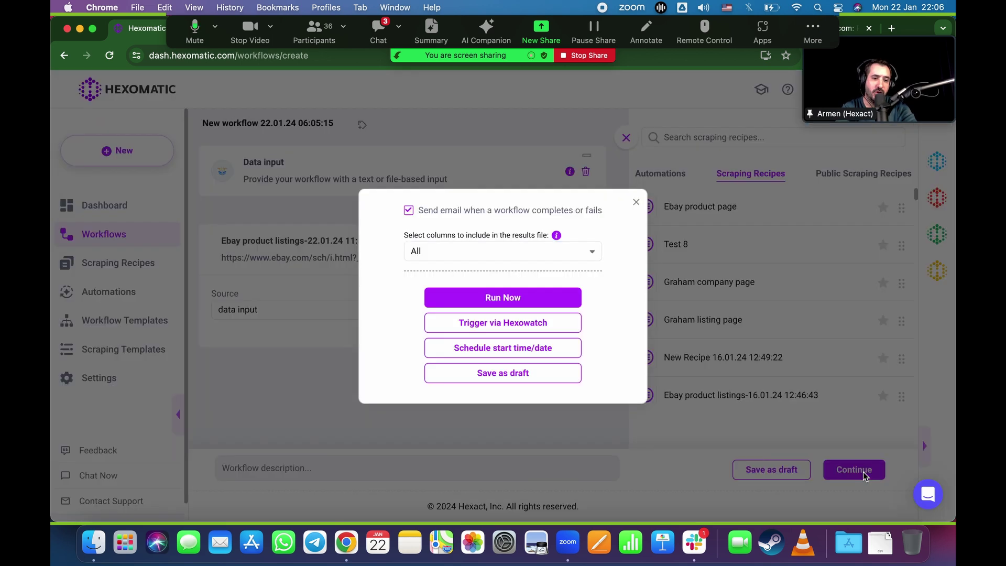
click(477, 297)
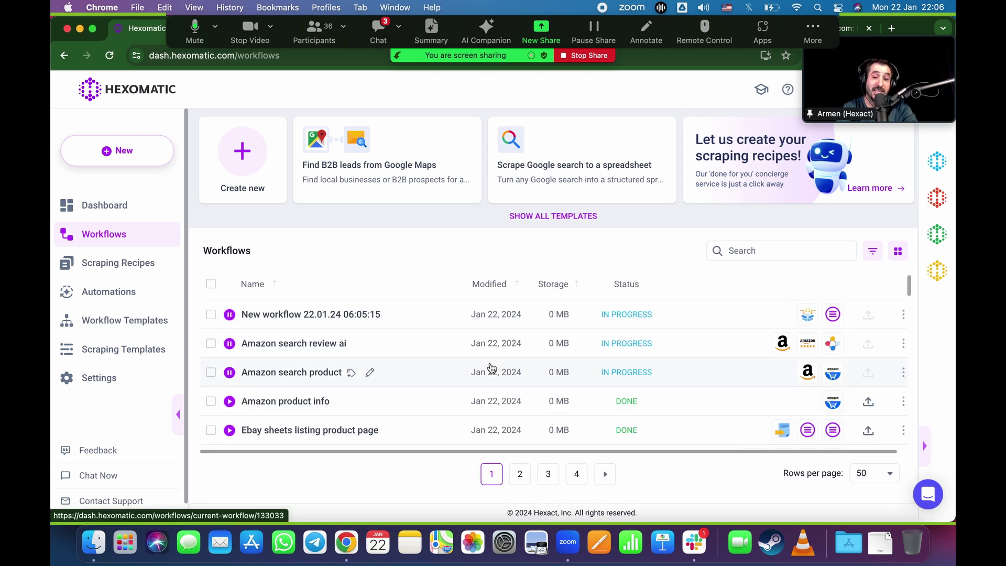
scroll(491, 366, down, 3)
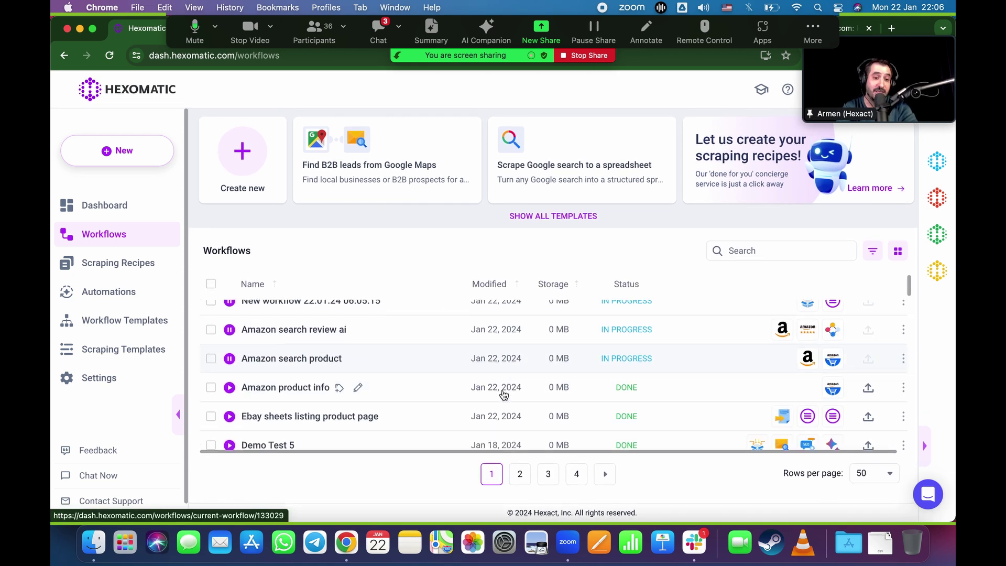
scroll(503, 394, up, 3)
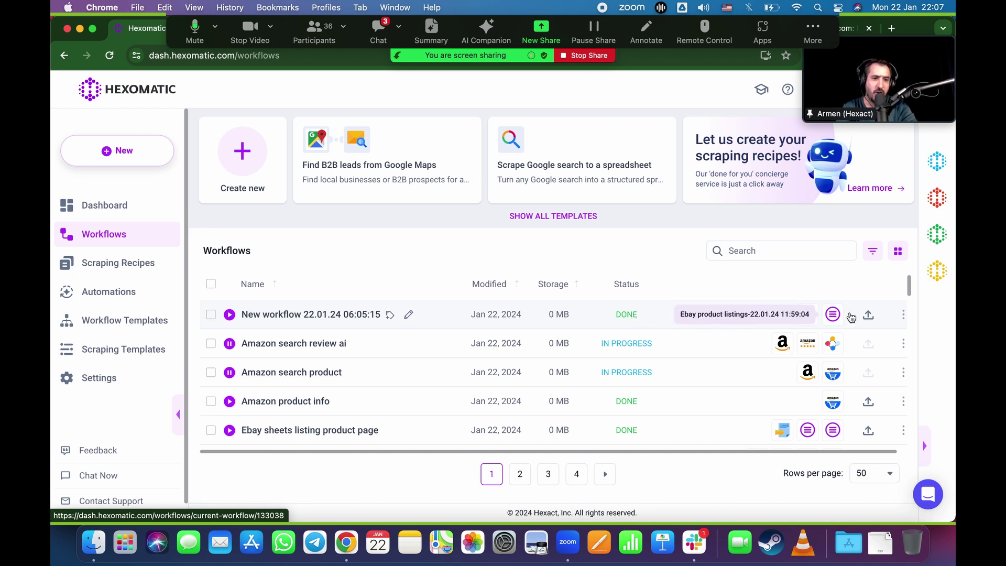
- Export the finished eBay workflow's results to Google Sheets and widen the title column to make the product names readable
click(868, 315)
click(629, 320)
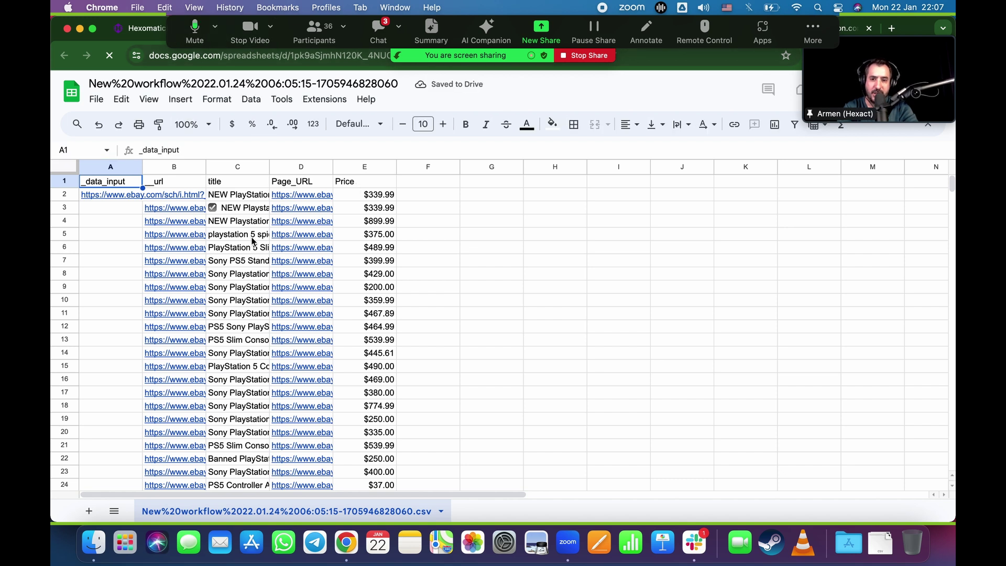
click(252, 183)
drag(270, 167, 450, 167)
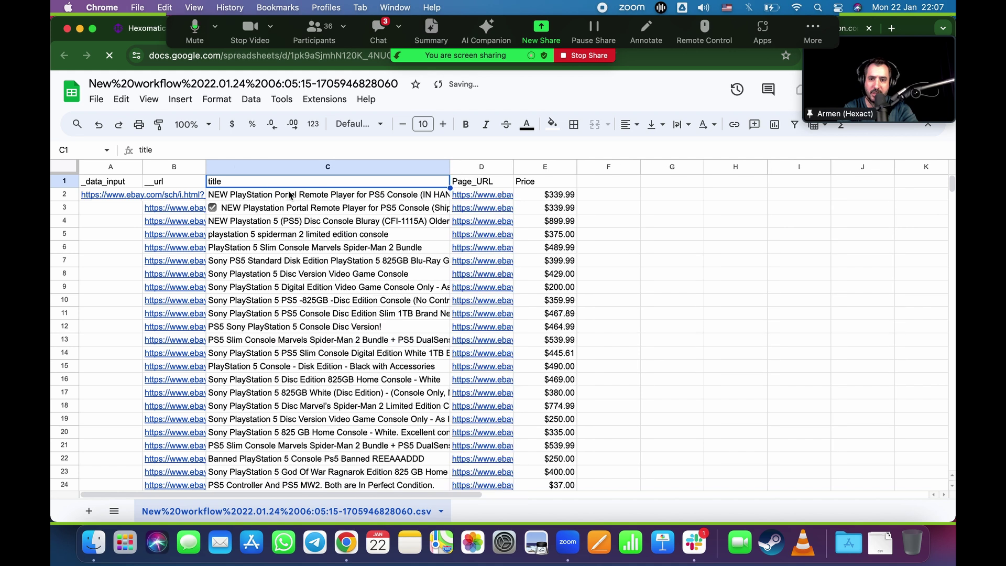
- Review the scraped product titles in the exported spreadsheet, going down the title column and through the further rows
key(Down)
key(Down)
key(Down)
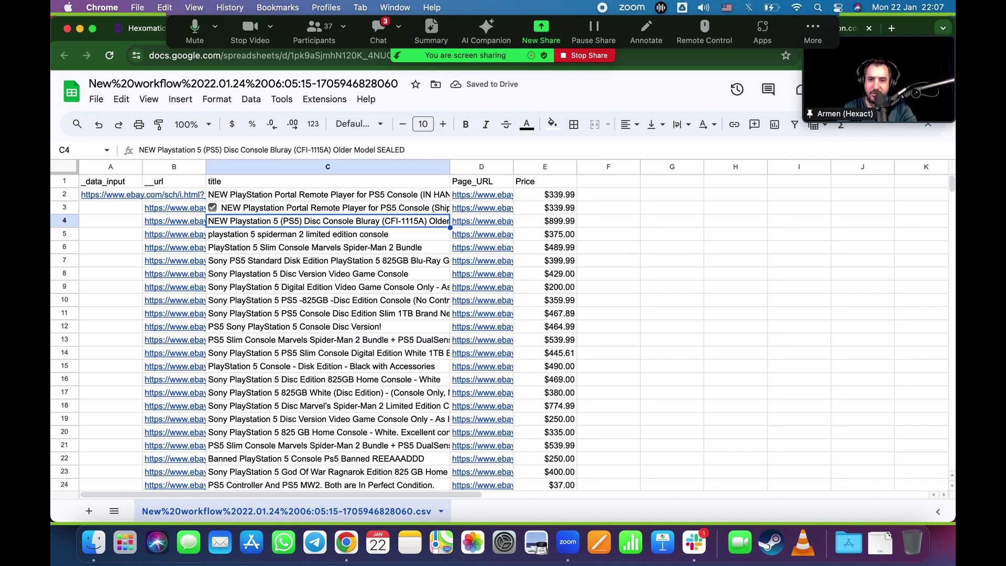
key(Down)
key(Down)
key(Down)
key(Down)
key(Down)
key(Down)
key(Down)
key(Down)
key(Down)
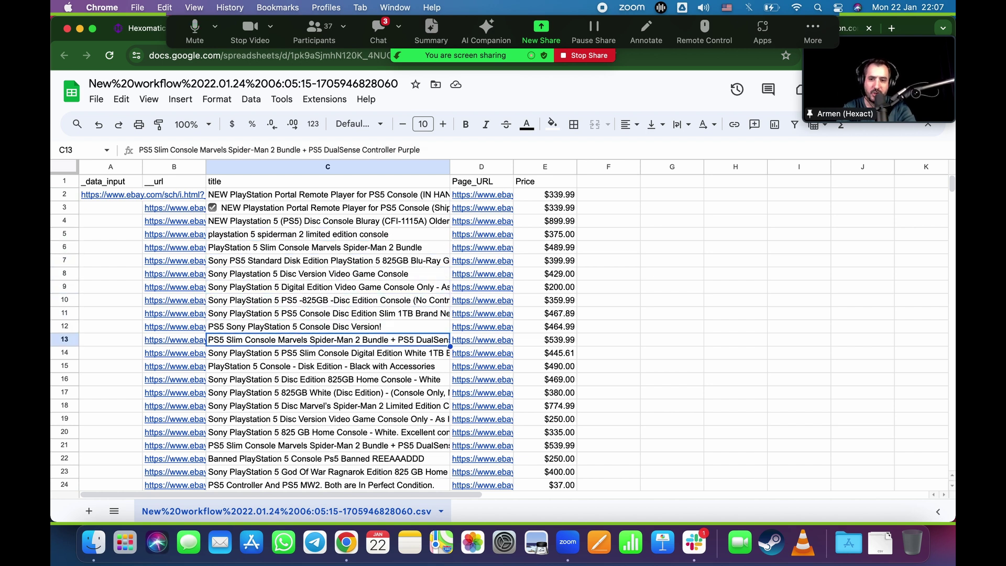
scroll(406, 329, down, 7)
scroll(406, 329, right, 2)
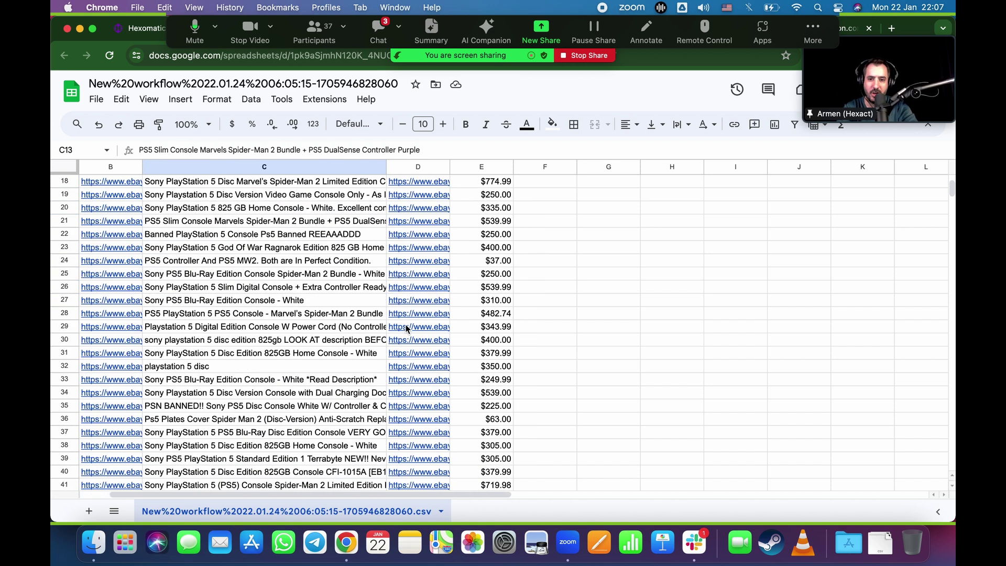
scroll(406, 329, up, 5)
scroll(406, 329, up, 3)
scroll(406, 329, right, 1)
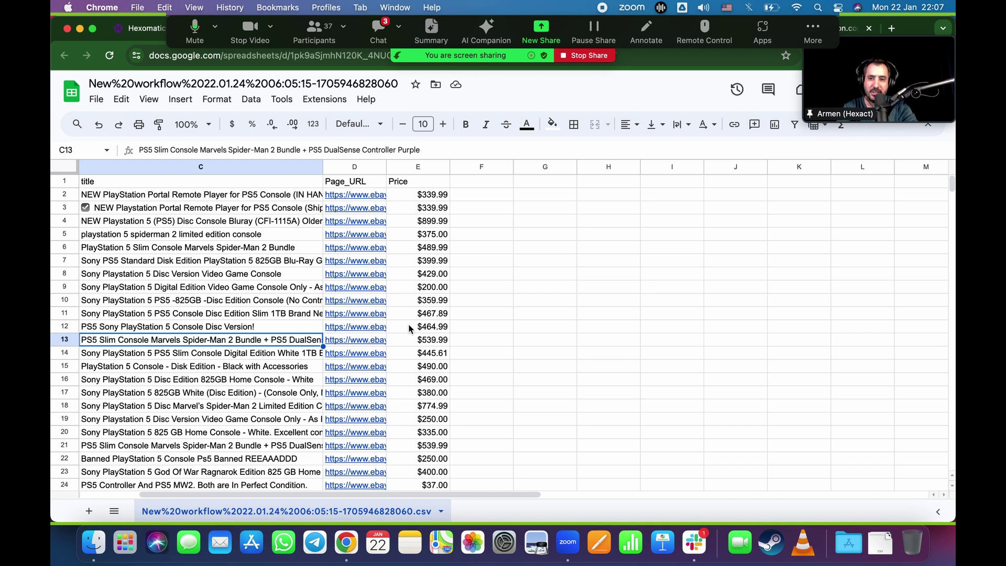
scroll(465, 326, left, 2)
click(351, 220)
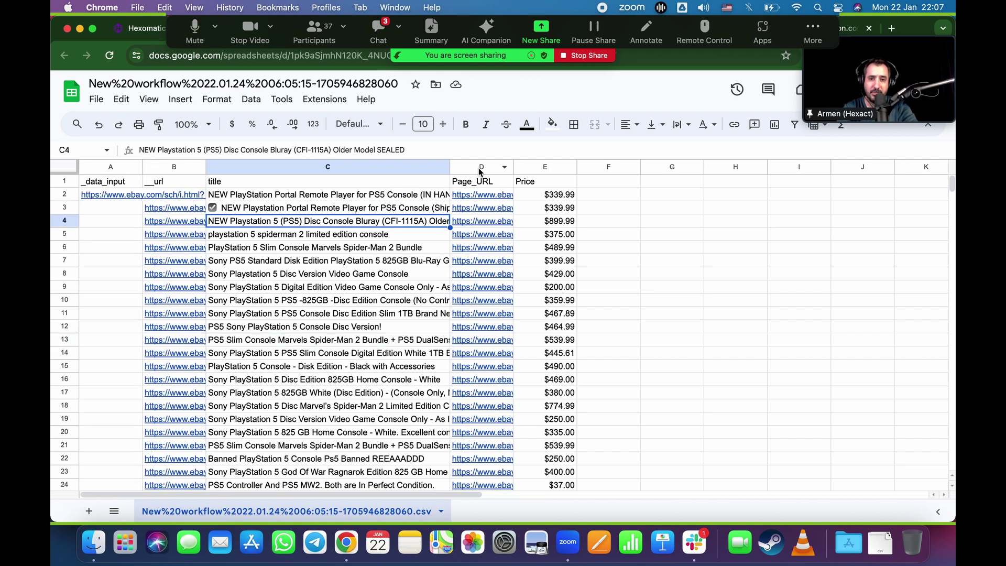
- Check the product page links row by row in the Page_URL column
click(486, 182)
key(Down)
key(Down)
key(Down)
key(Down)
key(Down)
key(Down)
key(Down)
key(Down)
key(Down)
key(Down)
key(Down)
key(Down)
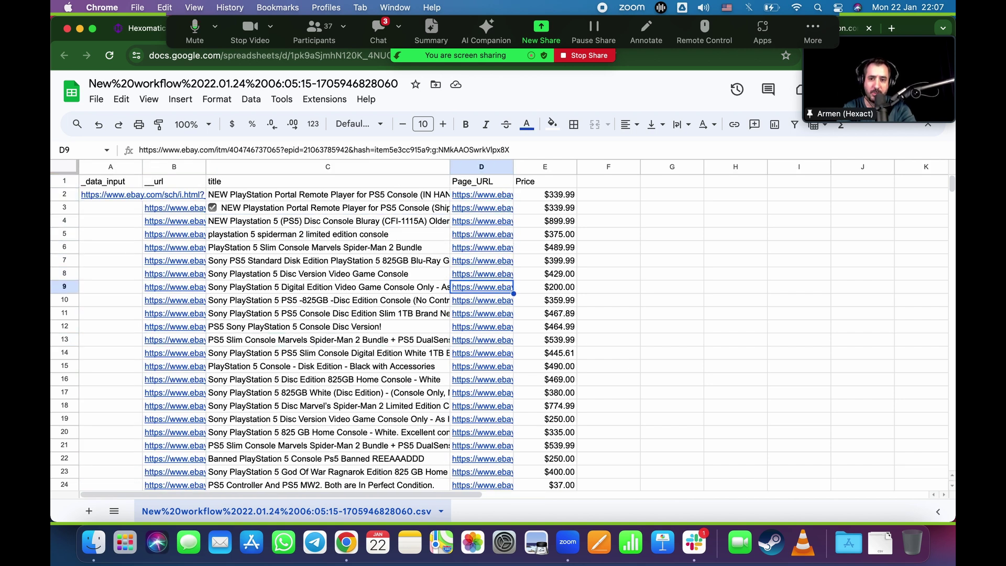
- Examine the scraped prices down the Price column and return to its header cell
click(545, 195)
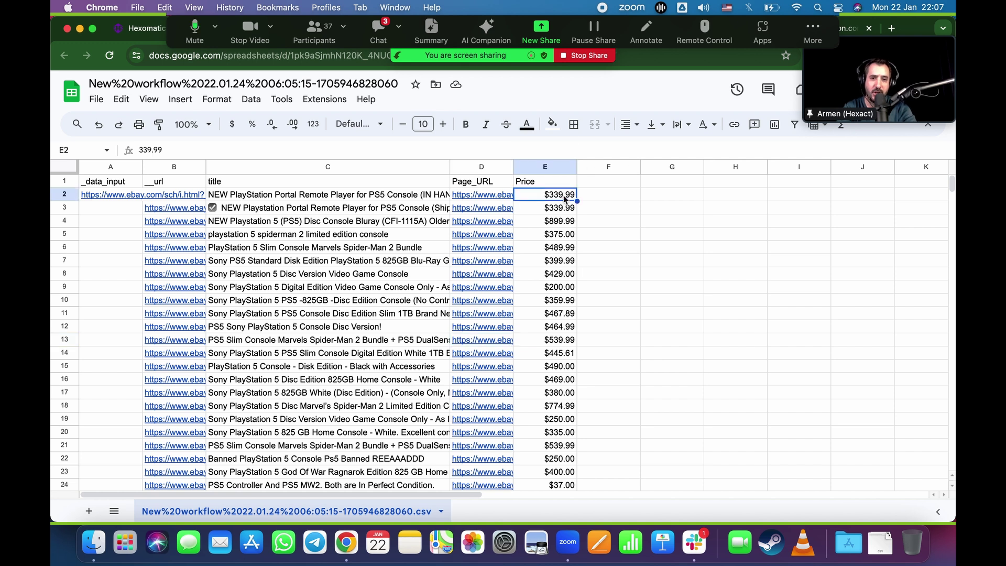
key(Down)
key(Down)
key(Down)
key(Down)
key(Down)
key(Down)
key(Down)
key(Down)
key(Down)
key(Down)
key(Down)
key(Down)
key(Down)
key(Down)
key(Down)
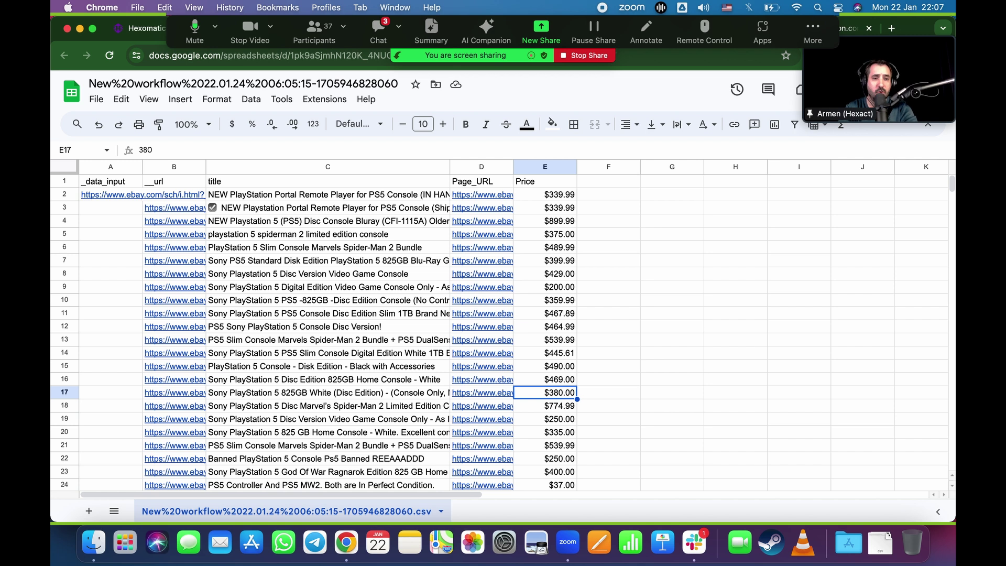
key(Up)
key(Up)
key(Up)
key(Up)
key(Up)
key(Up)
key(Up)
key(Up)
key(Up)
key(Up)
key(Up)
key(Up)
key(Up)
key(Up)
key(Up)
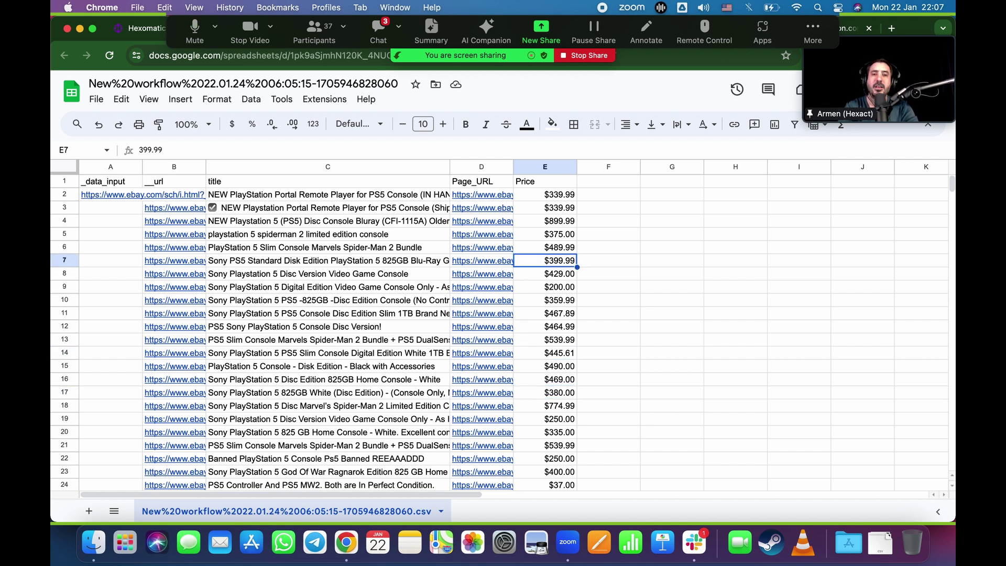
key(Up)
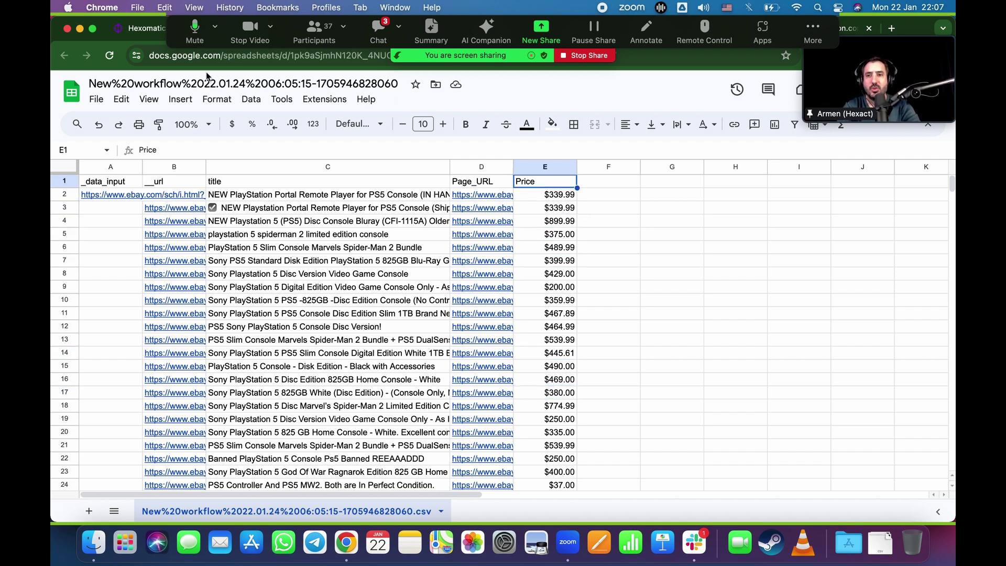
- Switch back to Hexomatic and open the workflow New workflow 22.01.24 06:05:15 for editing
click(147, 28)
click(343, 204)
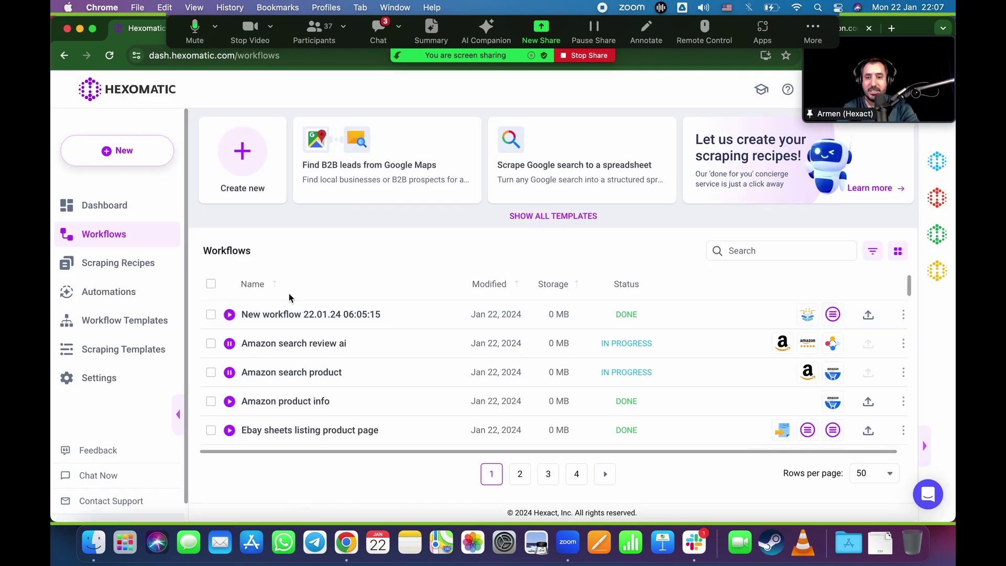
click(333, 314)
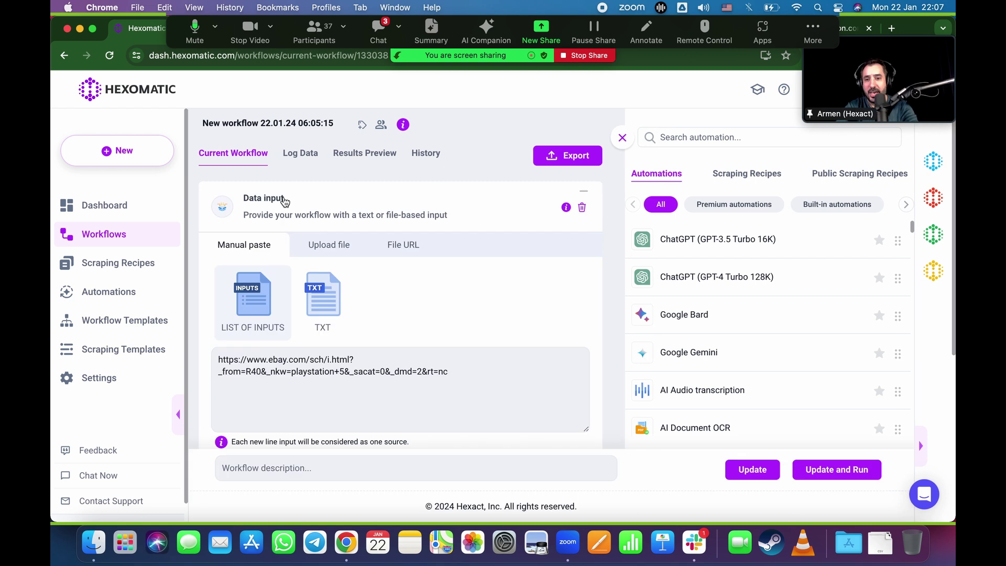
click(285, 201)
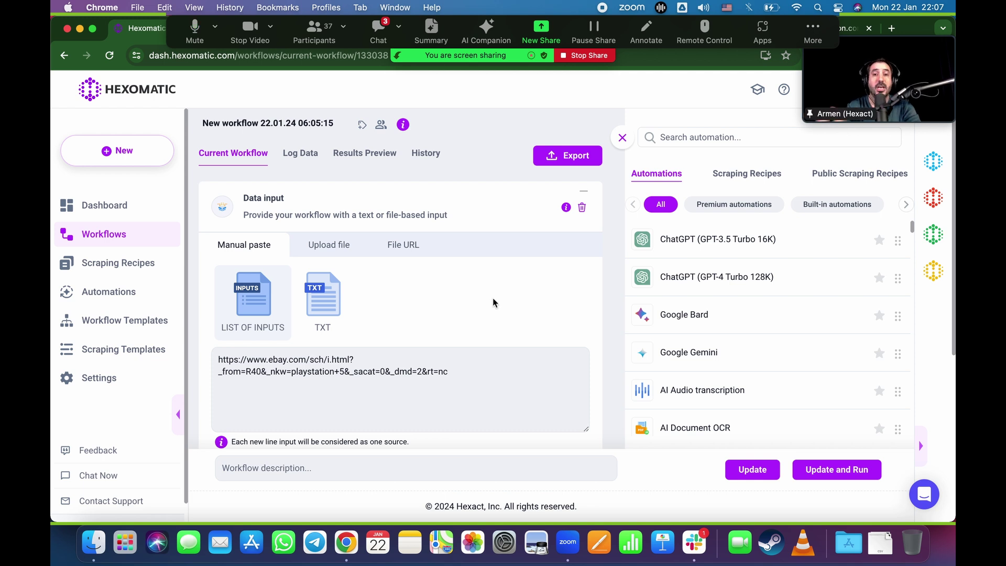
- Delete both the Ebay product listings recipe and the Data input automation from the workflow
scroll(579, 296, down, 3)
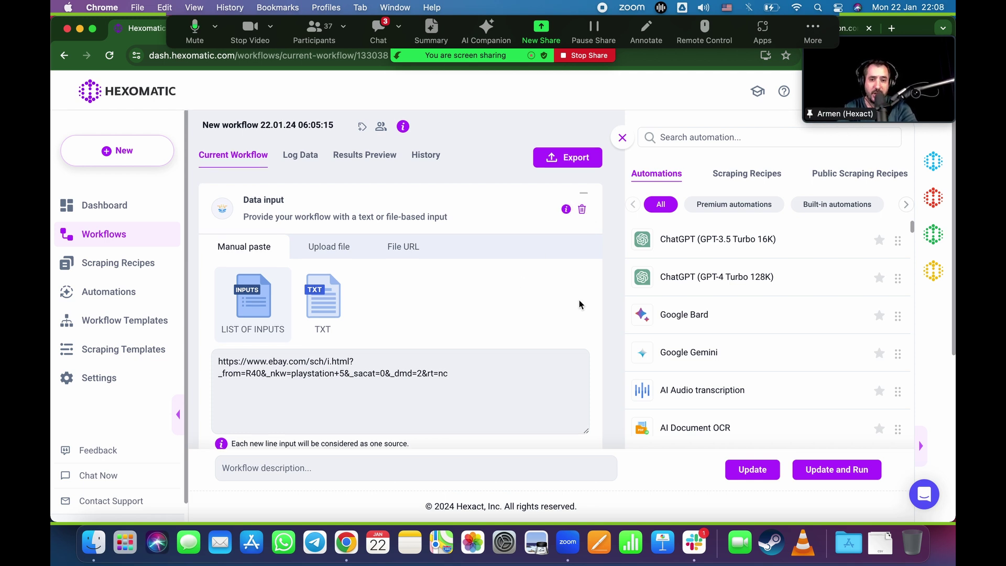
scroll(580, 304, down, 5)
click(582, 339)
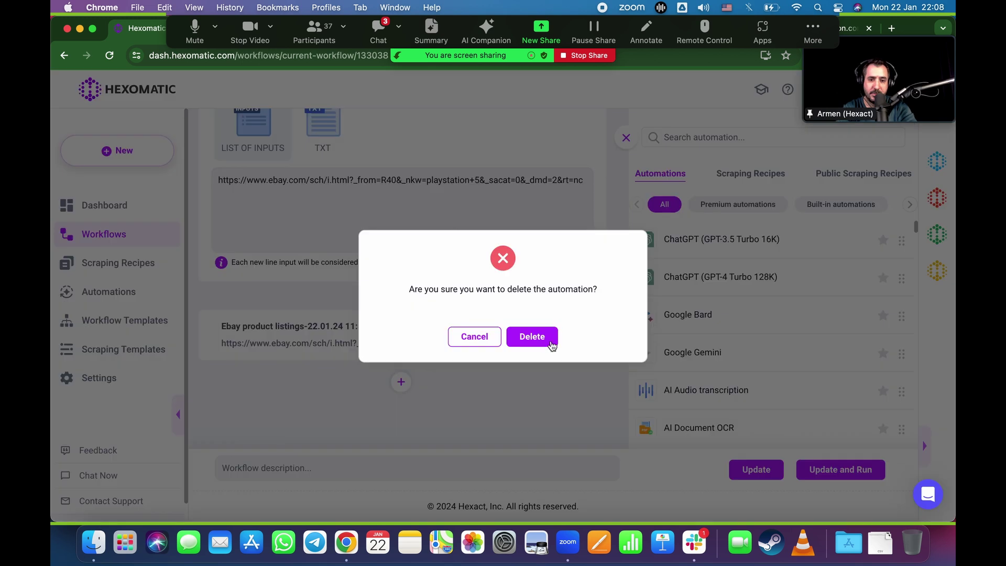
click(534, 340)
scroll(561, 314, up, 5)
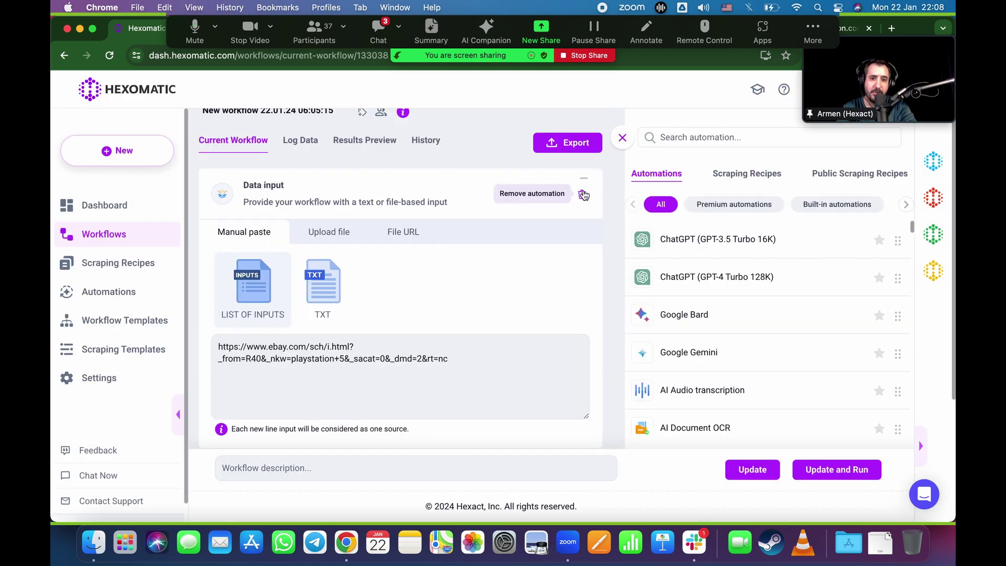
click(586, 195)
click(534, 337)
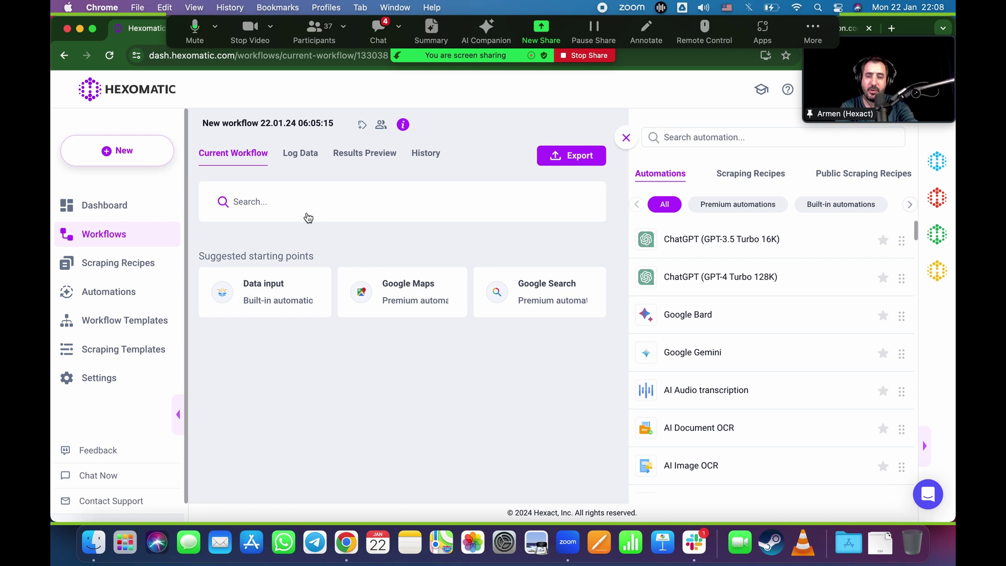
- Search the automations for import, add Google Sheets Import as the starting point, and select the account Google 1
text(omp)
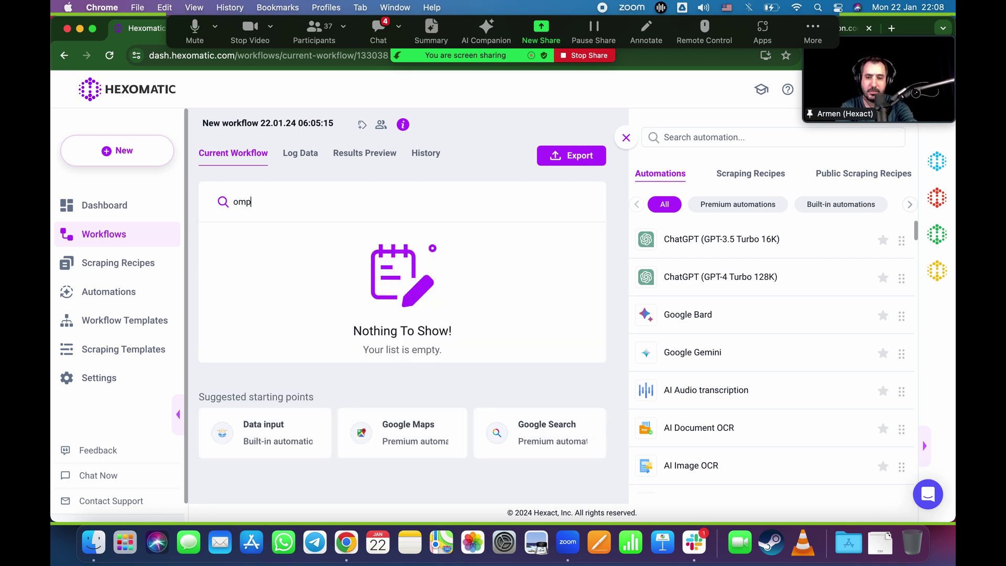
key(BackSpace)
text(import)
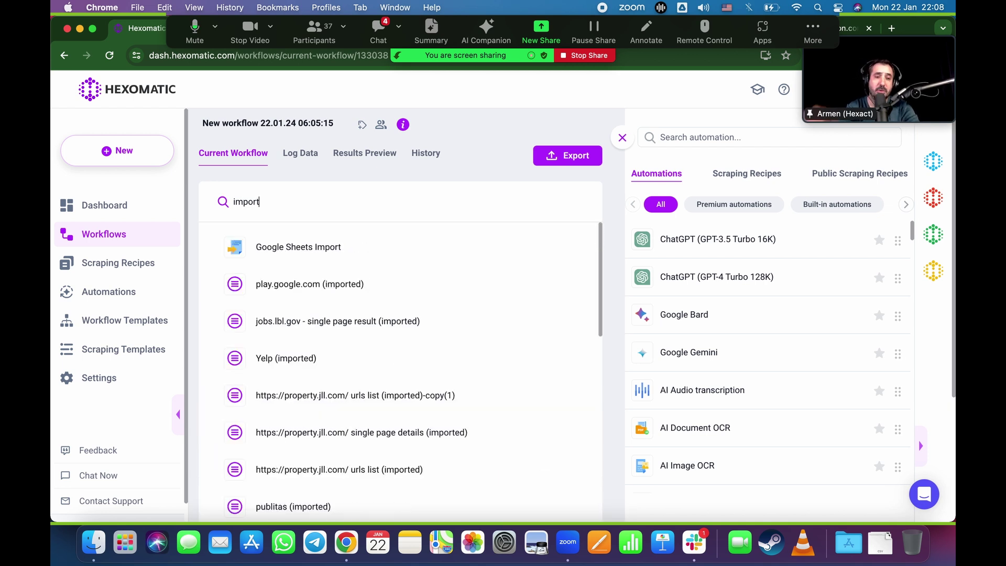
click(324, 238)
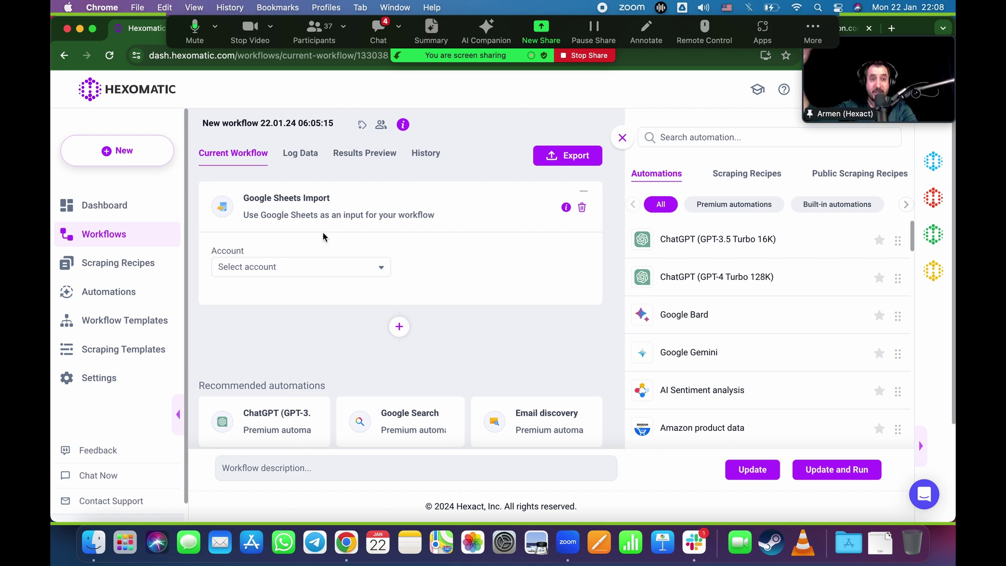
click(352, 272)
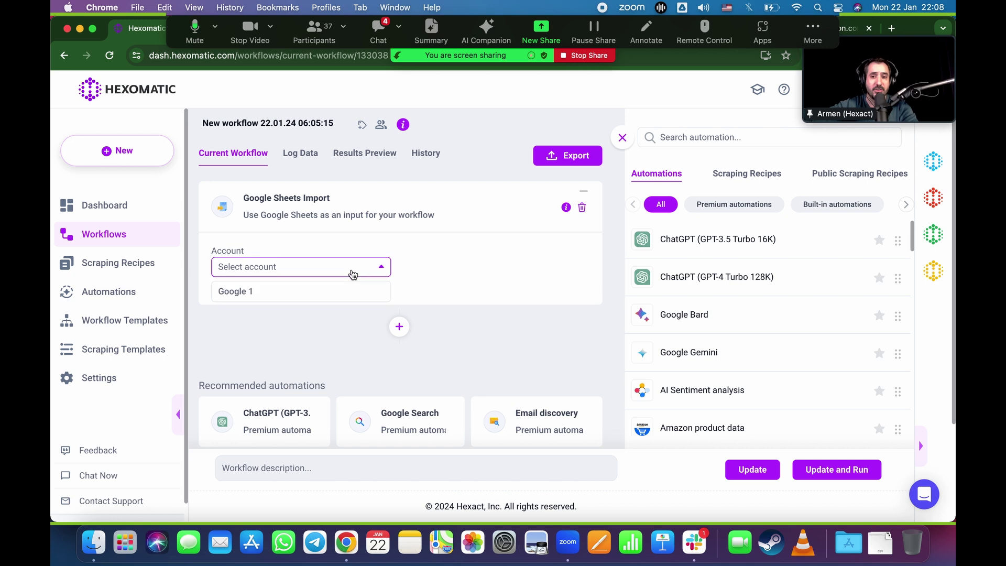
click(252, 290)
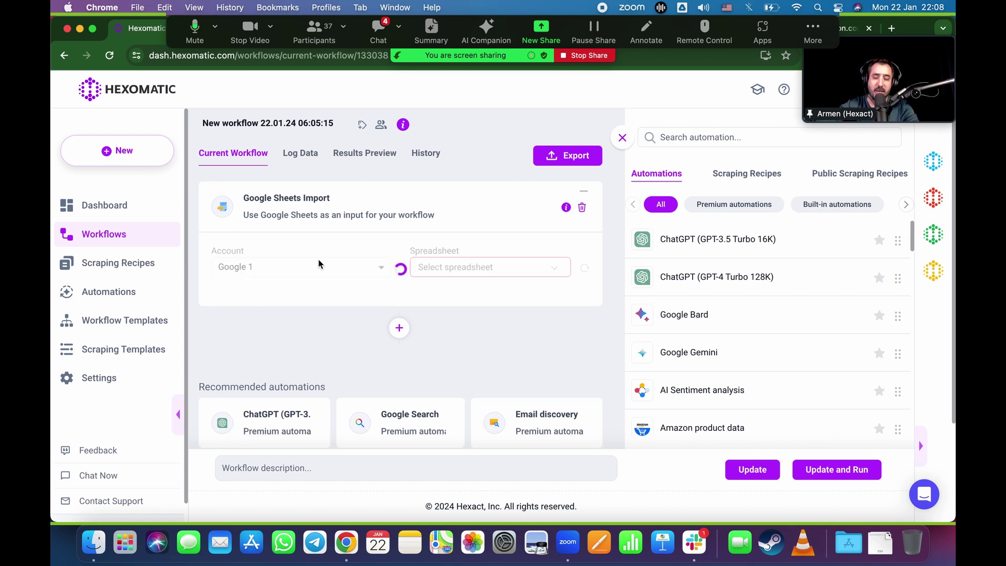
- Set the Google Sheets Import to use the Ebay URLs spreadsheet and its Sheet1
click(485, 267)
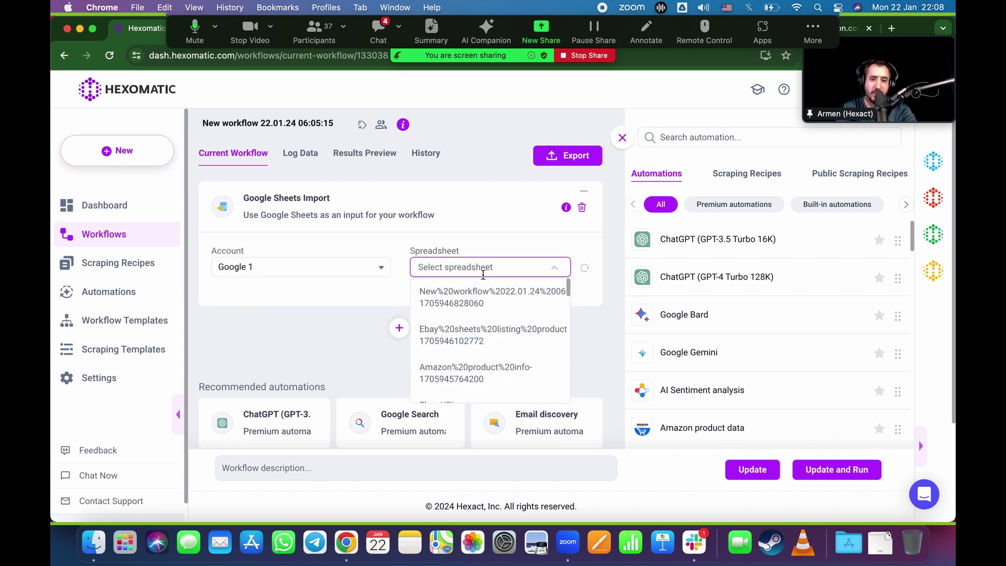
scroll(476, 341, down, 3)
scroll(510, 266, down, 2)
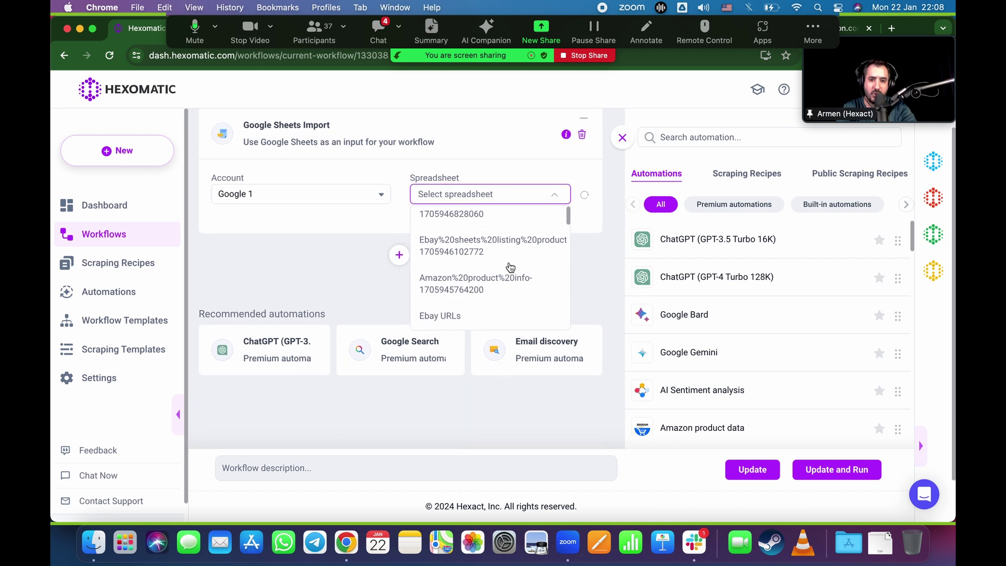
click(432, 280)
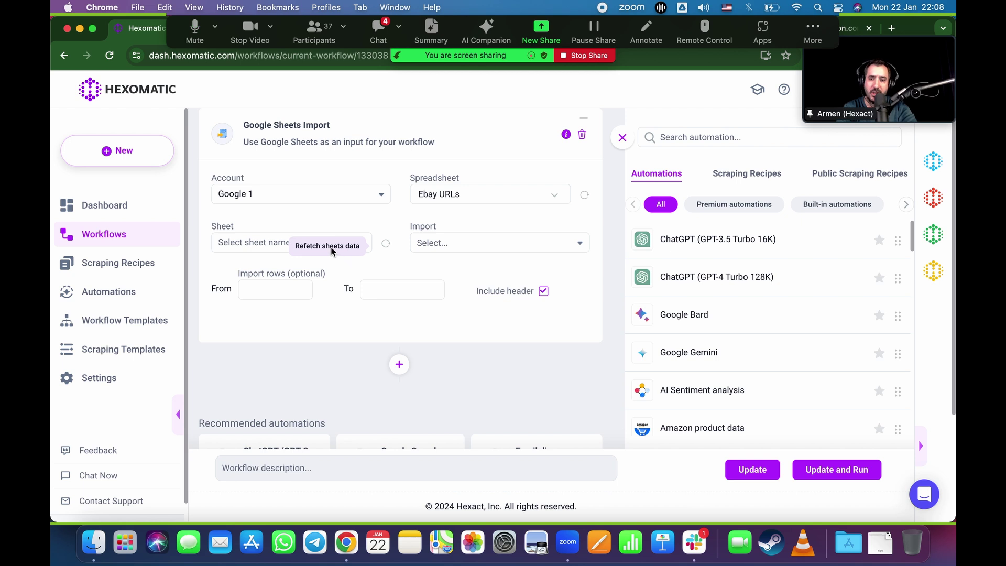
click(269, 242)
click(240, 268)
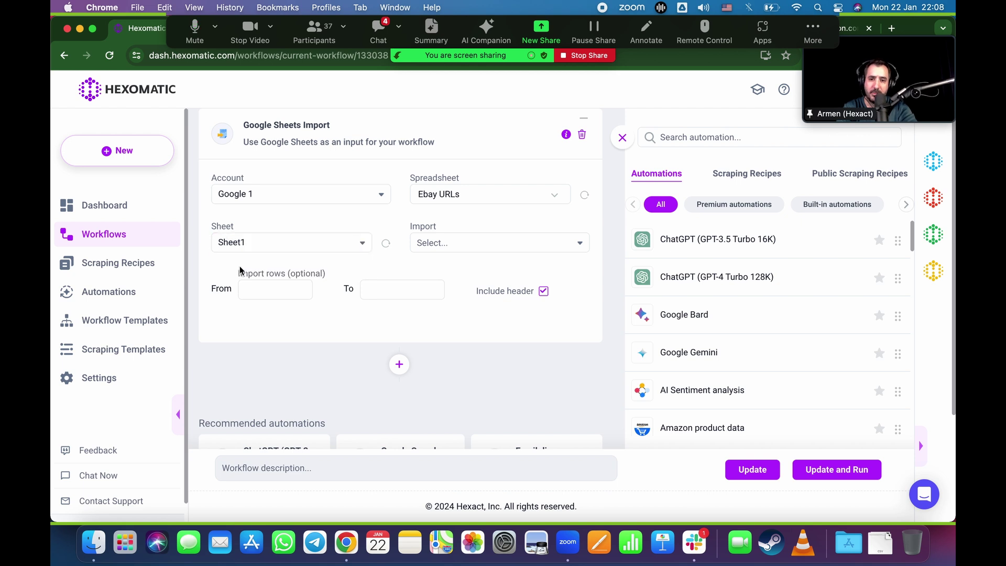
- Choose column A as the data to import and exclude the header row
click(458, 242)
click(424, 291)
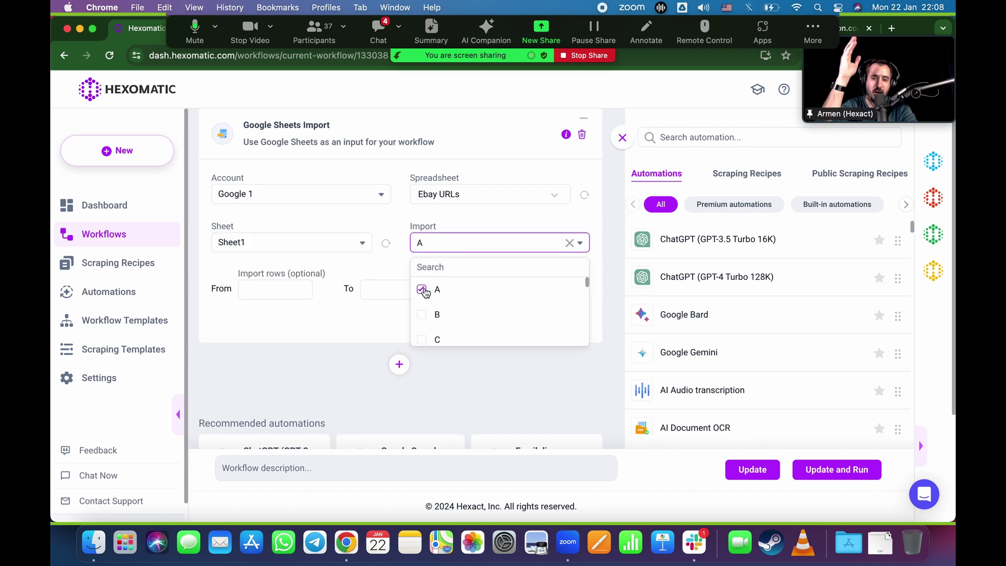
click(352, 339)
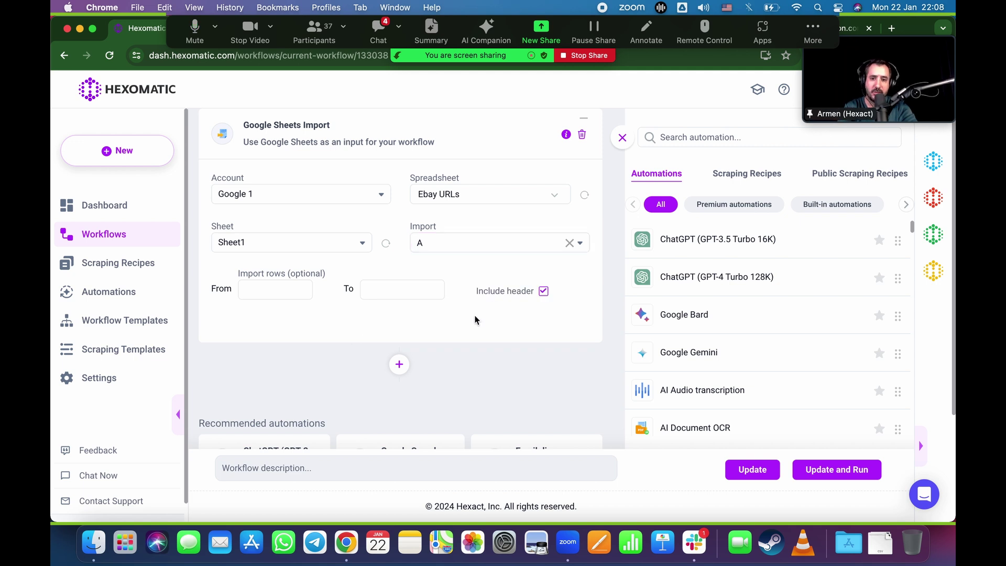
scroll(420, 251, up, 3)
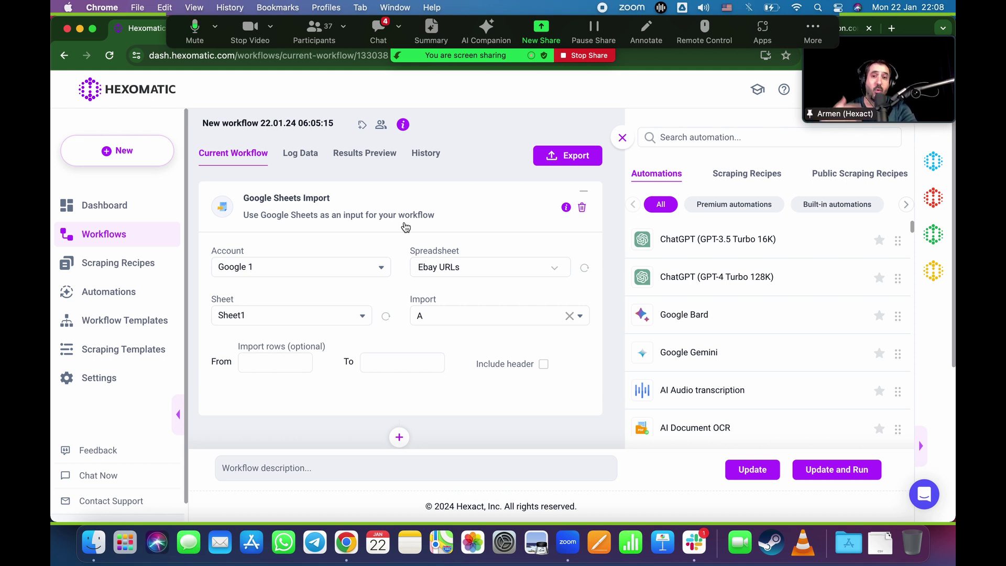
- Add the scraping recipe Ebay product listings-22.01.24 11:59:04 after the import, with google import A as its source
scroll(414, 388, down, 1)
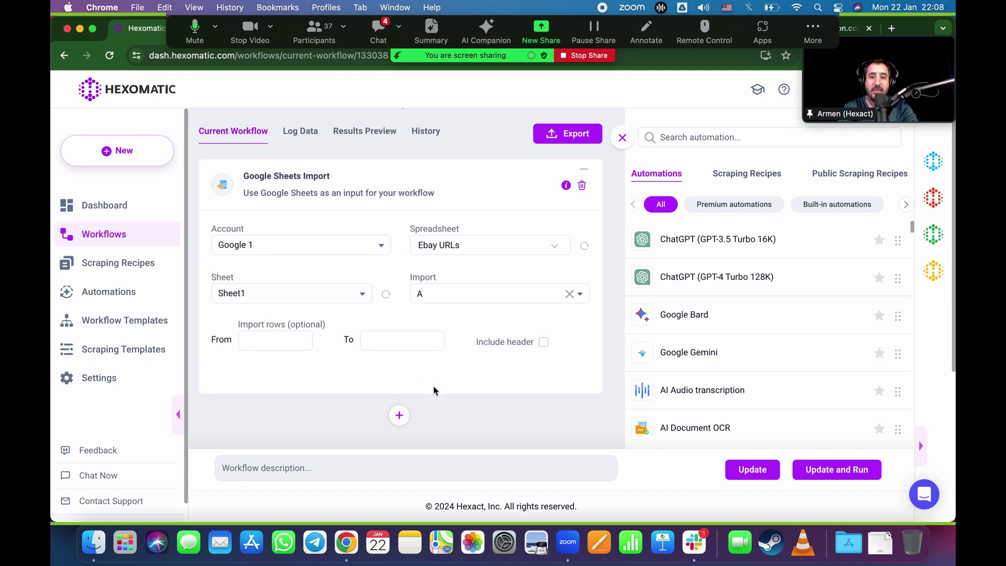
scroll(484, 361, down, 5)
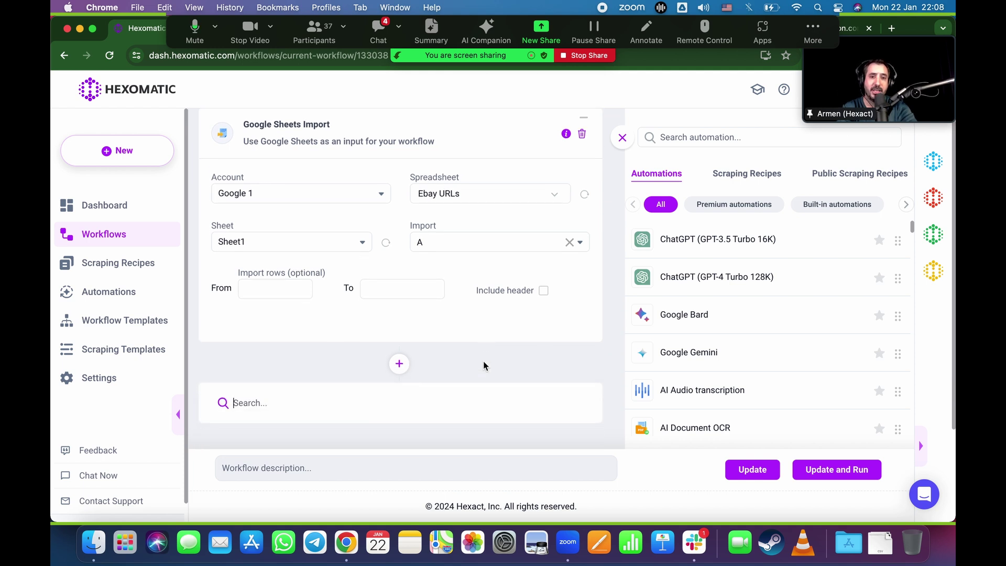
click(739, 175)
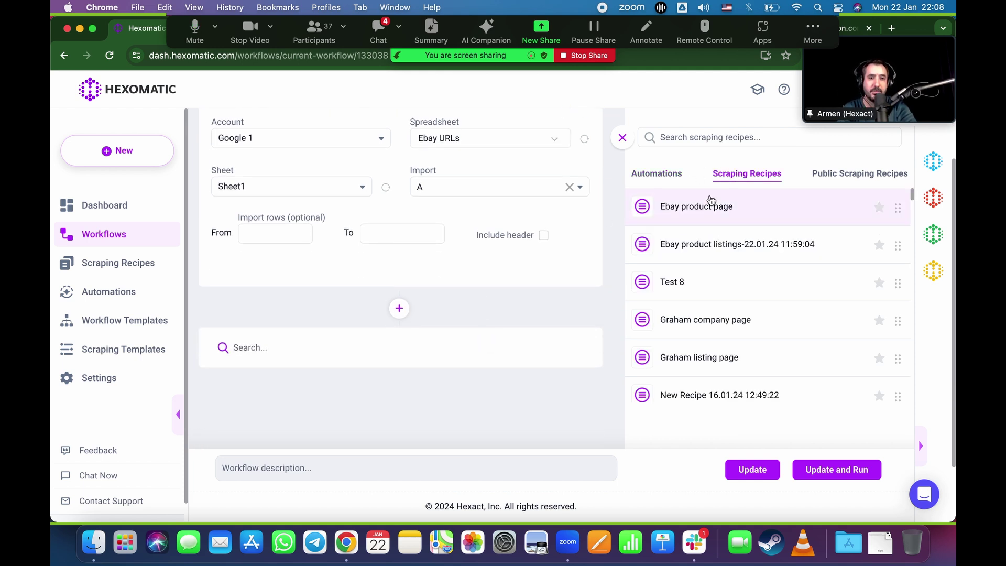
click(688, 246)
click(320, 240)
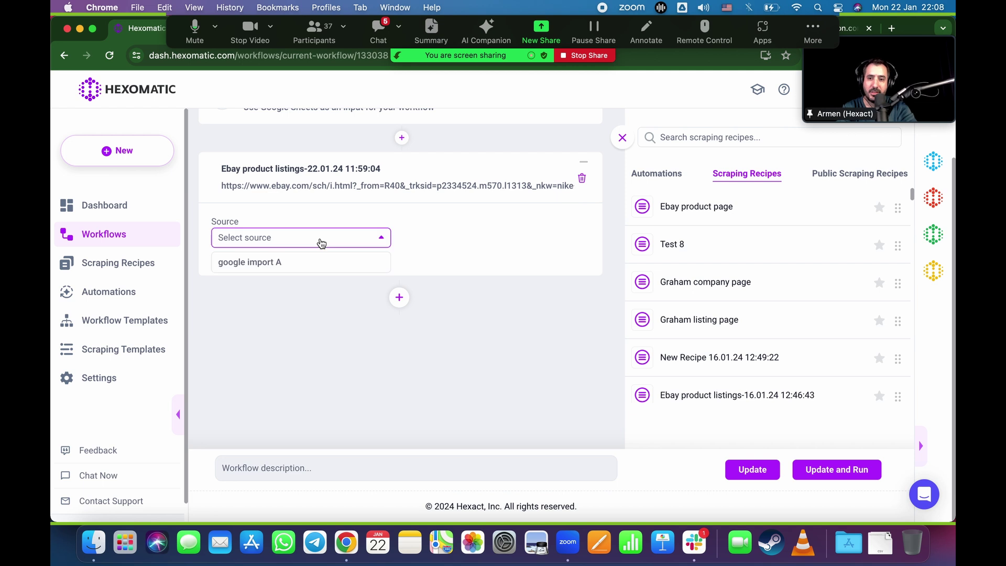
click(271, 261)
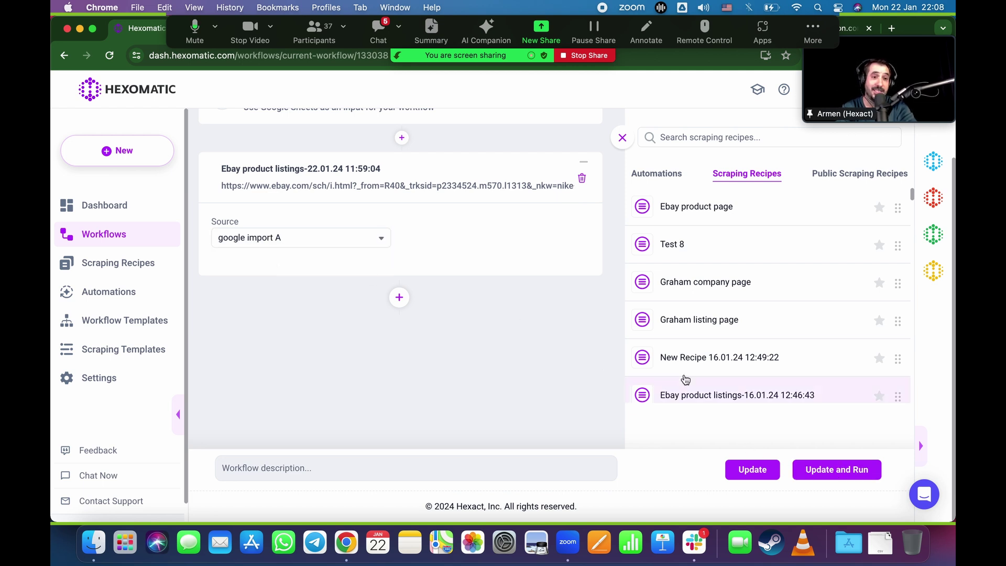
- Expand the Google Sheets Import settings and review them together with the recipe that follows
scroll(600, 292, up, 2)
scroll(614, 300, up, 3)
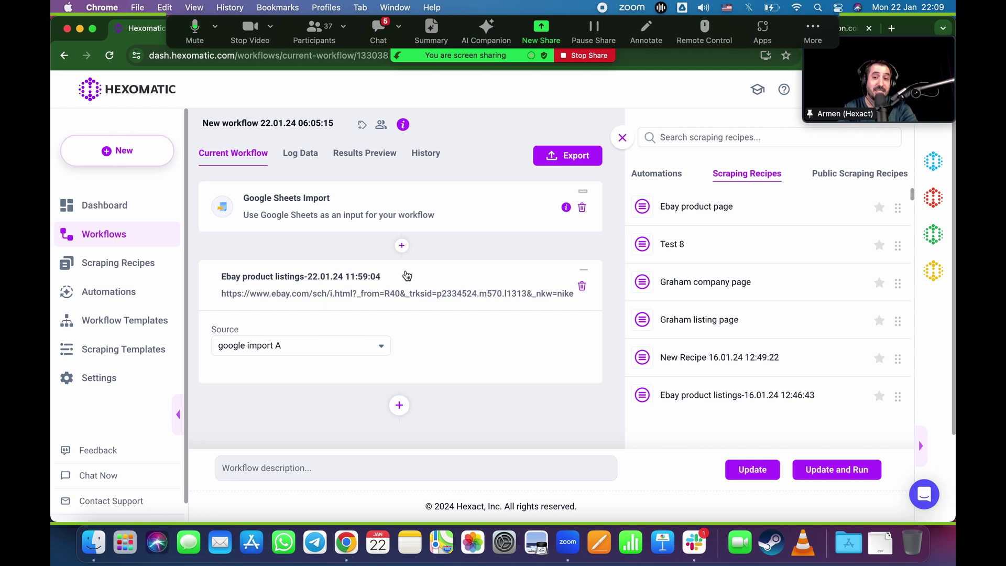
click(356, 220)
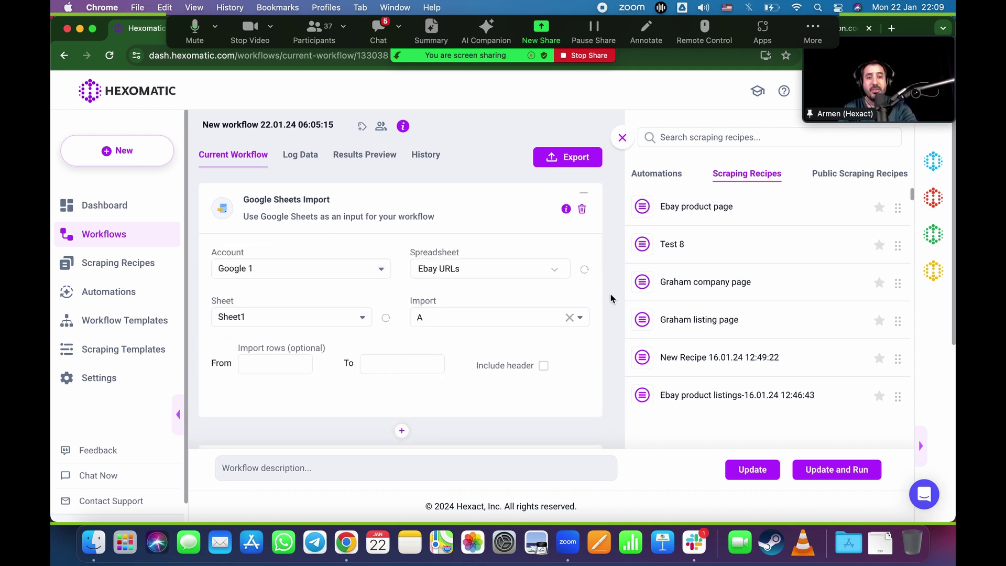
scroll(611, 298, down, 5)
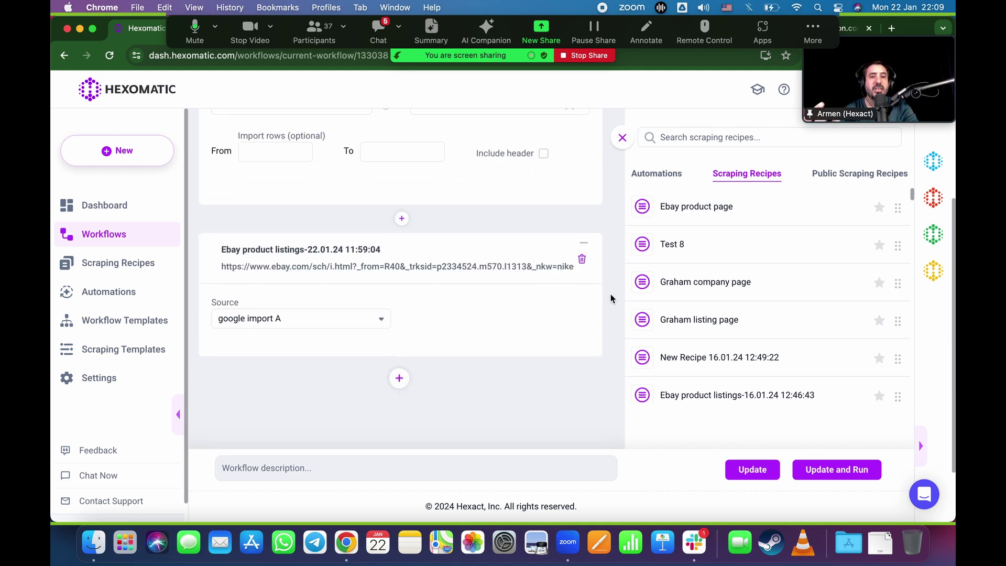
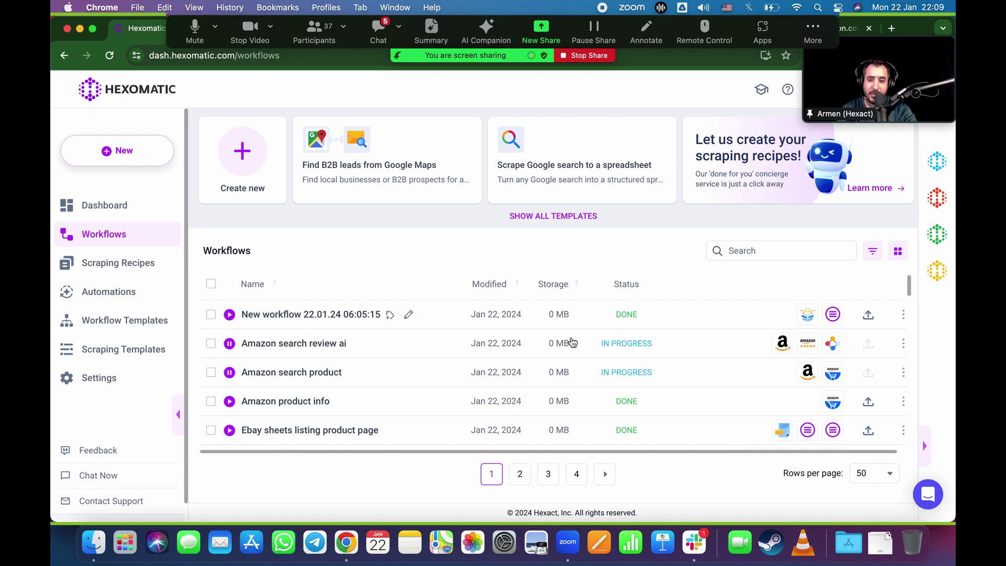
- Export the results of the Ebay sheets listing product page workflow to Google Sheets with all columns included
scroll(663, 377, down, 2)
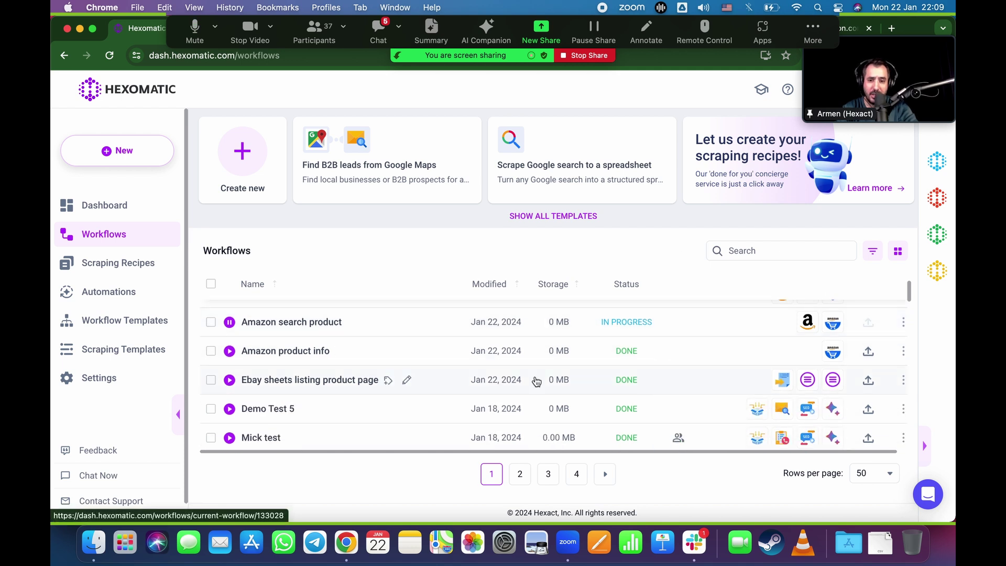
click(868, 382)
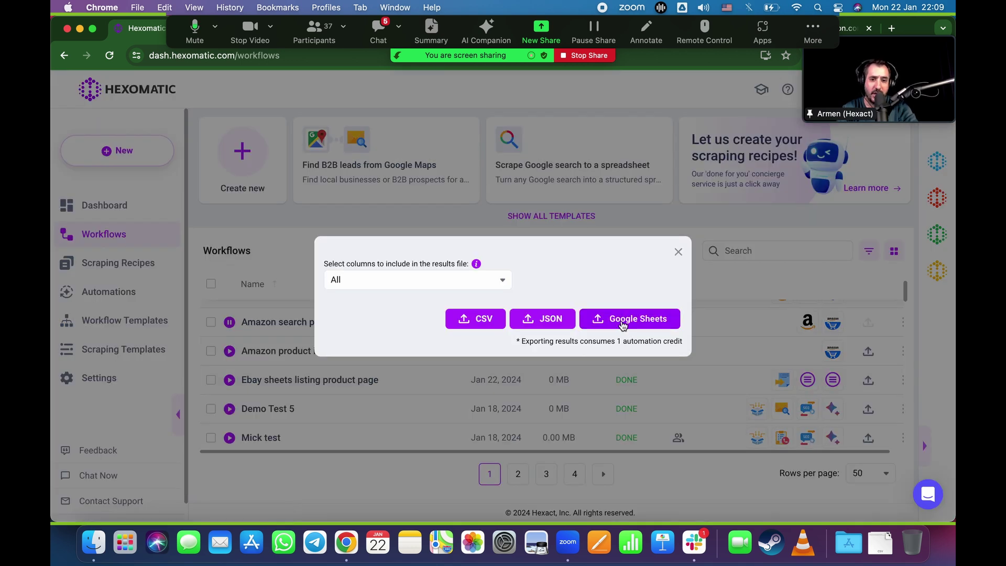
click(623, 316)
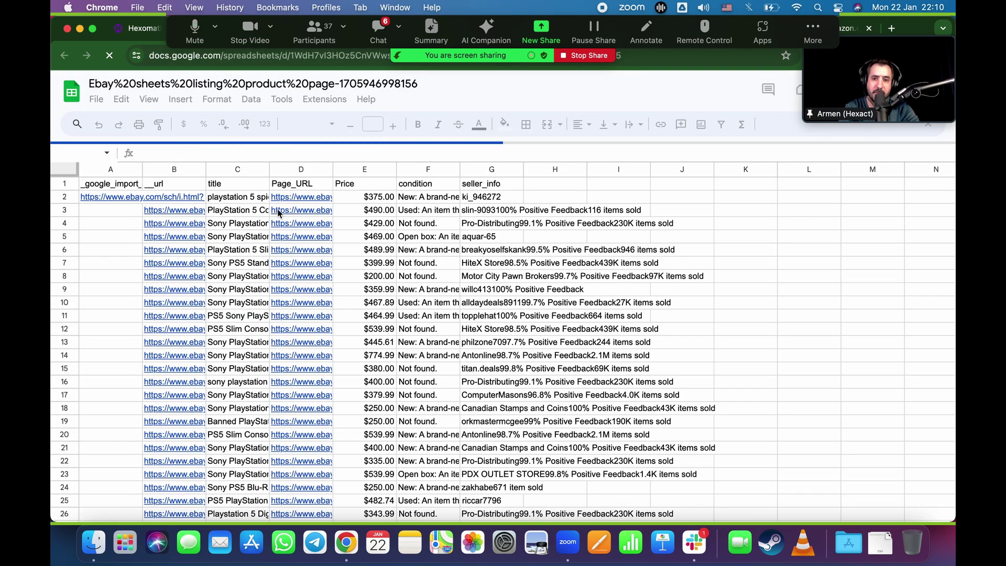
- Examine the price, condition and seller information of the first listings in the exported sheet
click(369, 221)
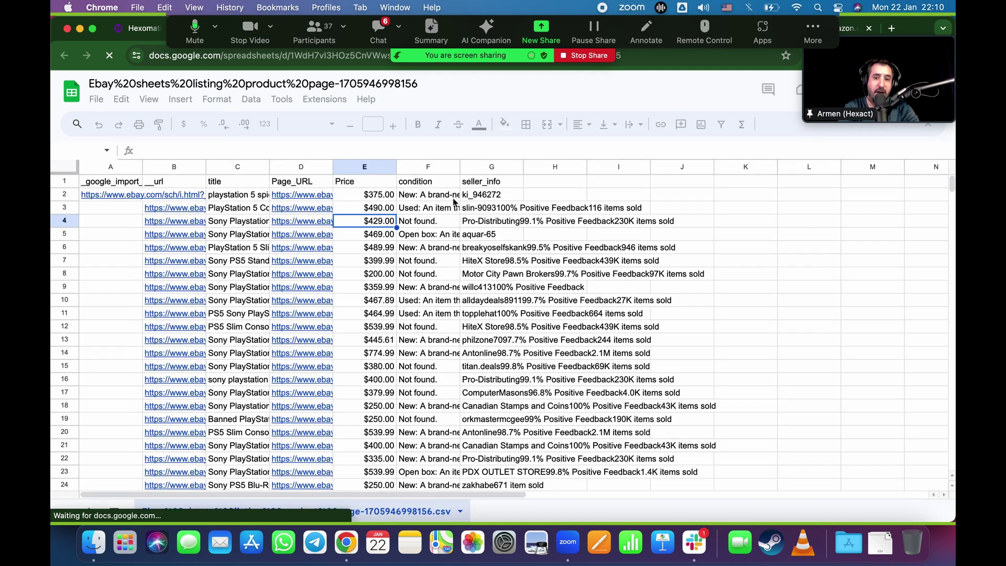
click(454, 198)
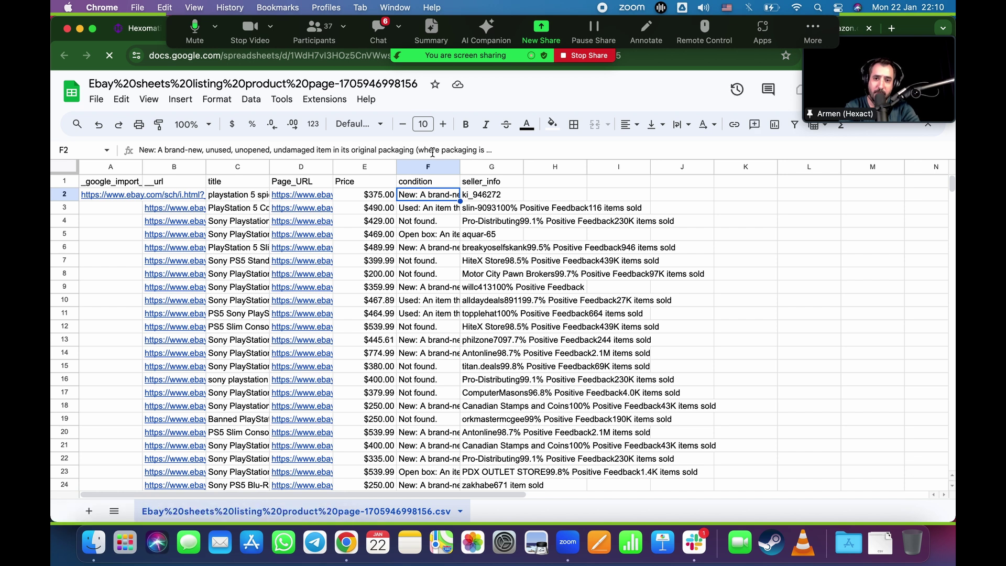
click(486, 199)
key(Down)
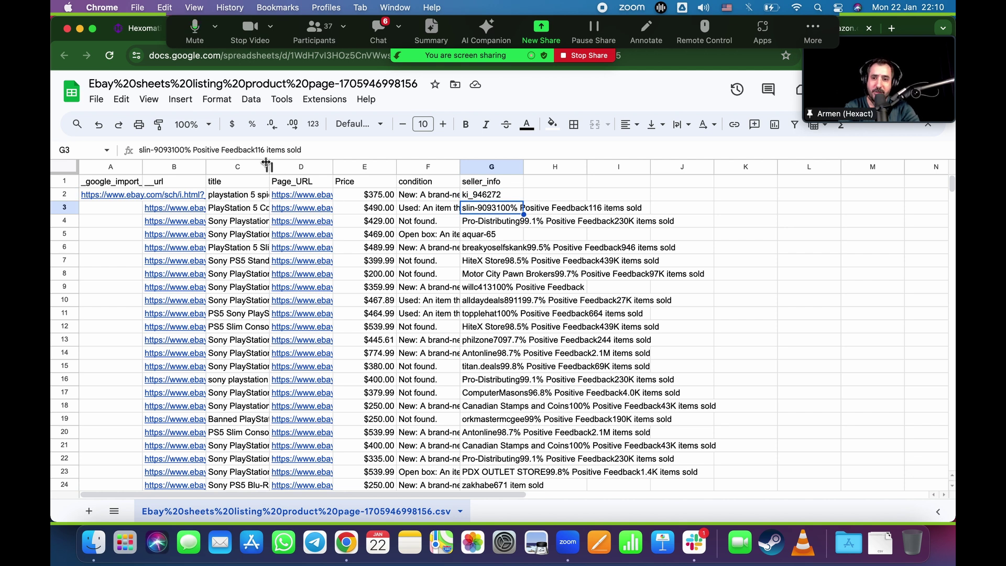
click(501, 235)
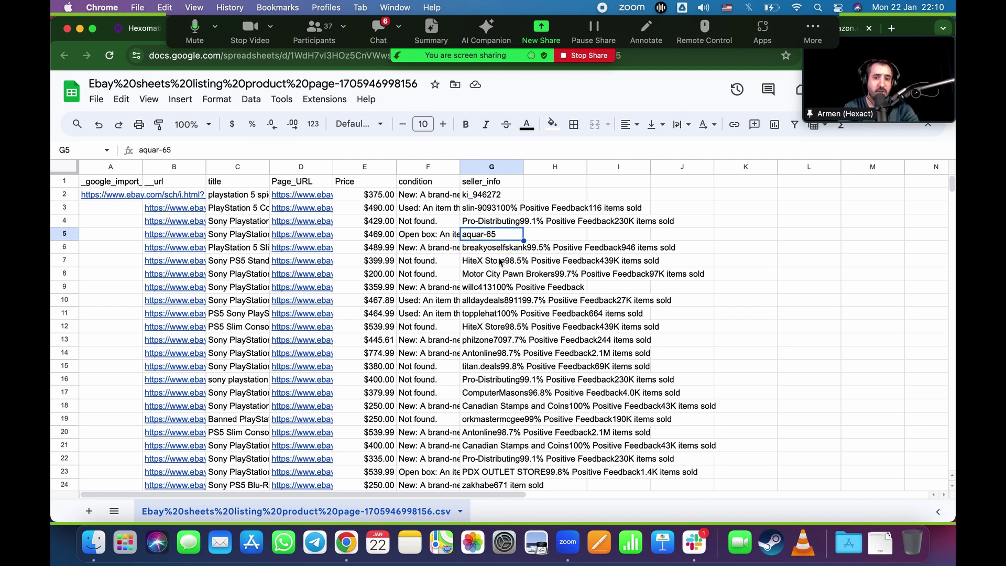
click(501, 262)
click(512, 314)
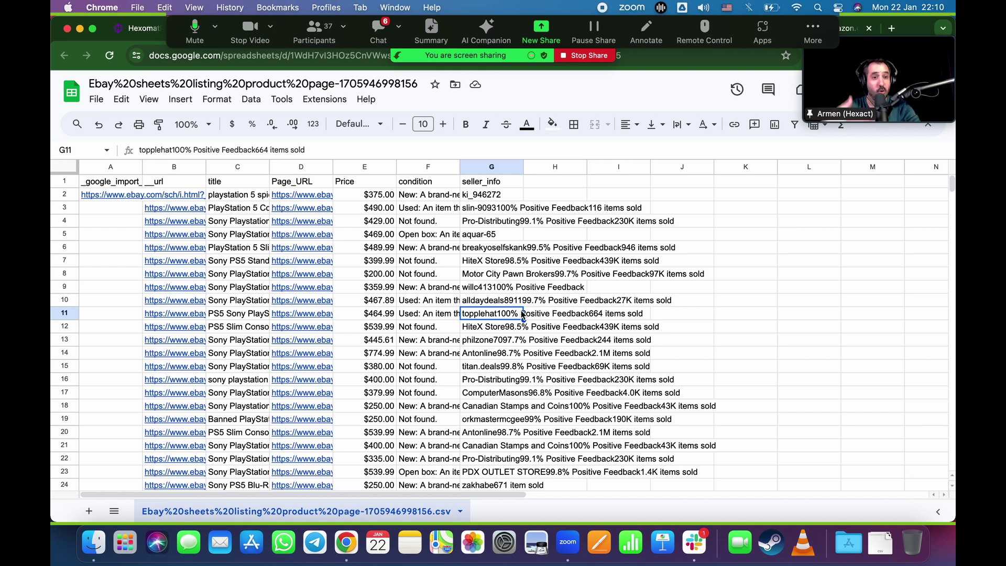
- Examine the product titles further down the sheet, from the PlayStation listings to the Nike Air Max ones
scroll(523, 314, down, 5)
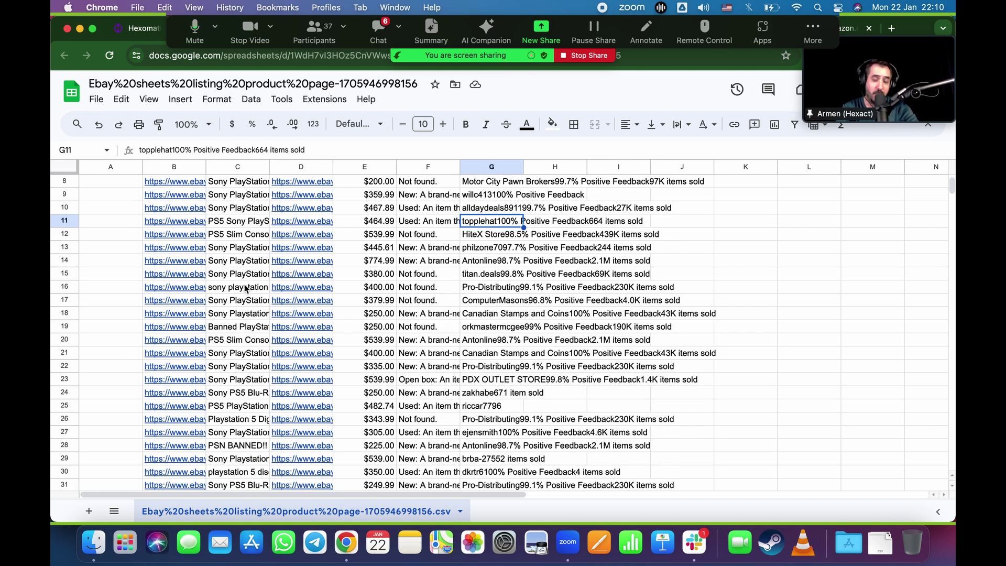
click(244, 287)
scroll(245, 287, down, 20)
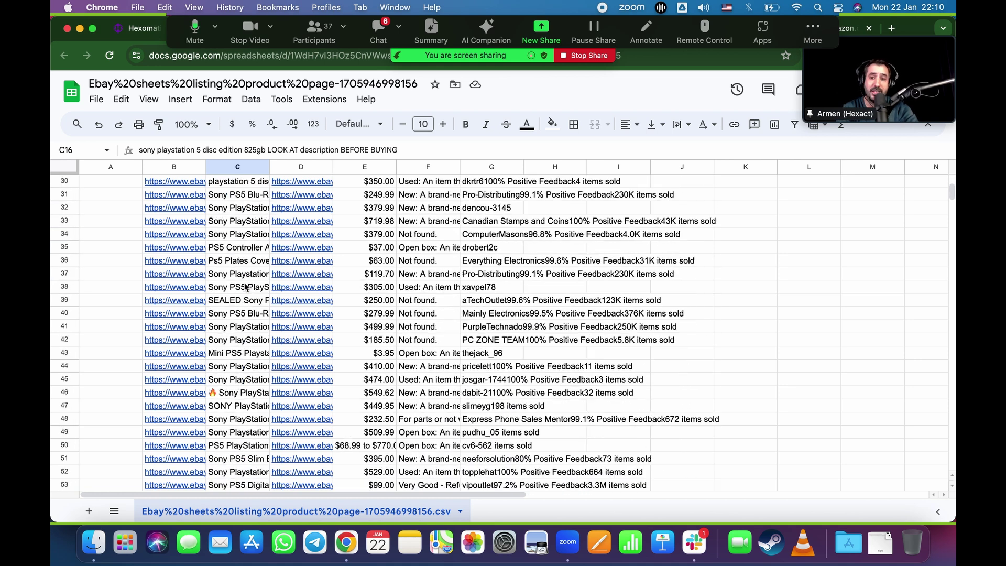
scroll(244, 286, down, 15)
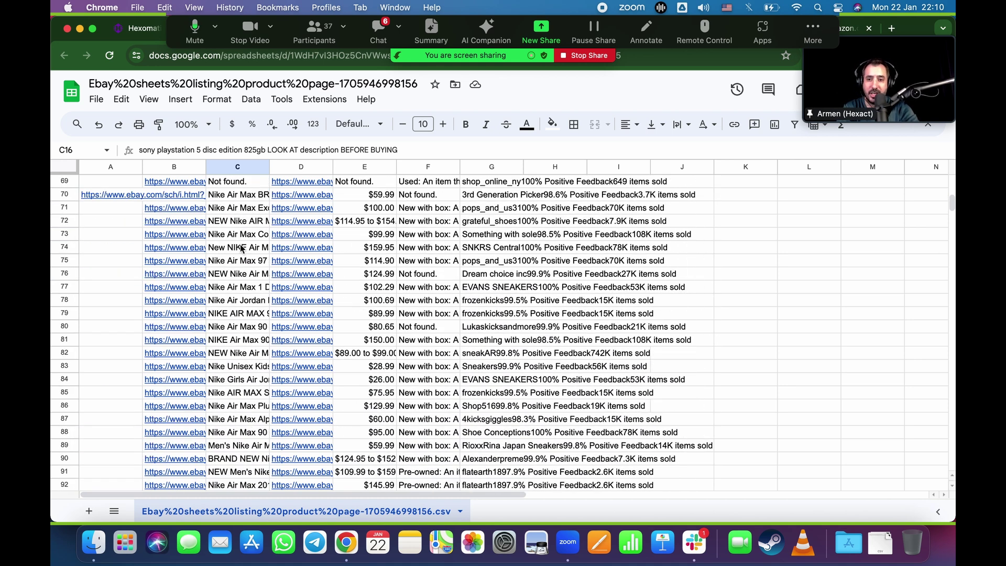
click(242, 248)
click(239, 300)
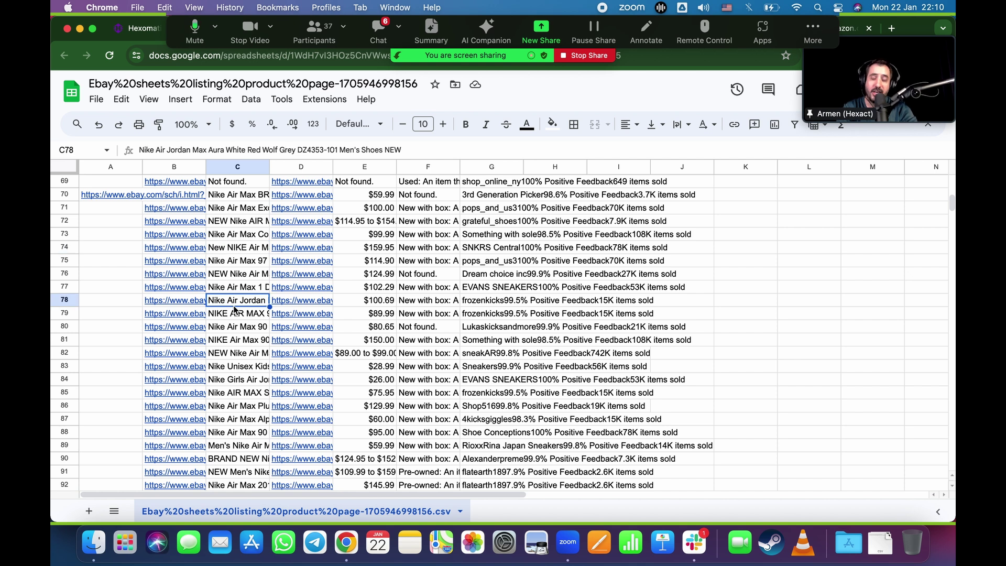
click(238, 313)
click(238, 339)
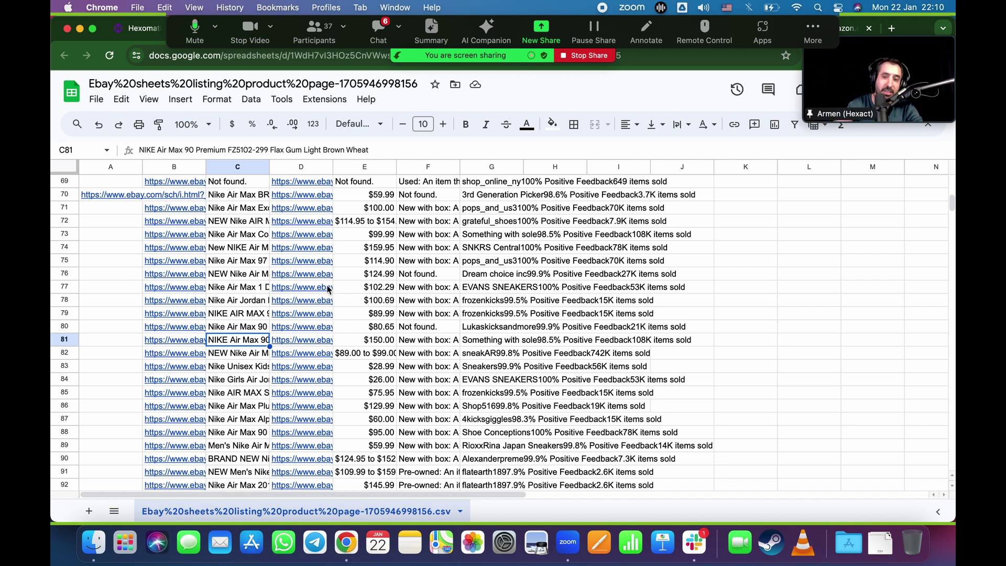
mouse_move(328, 289)
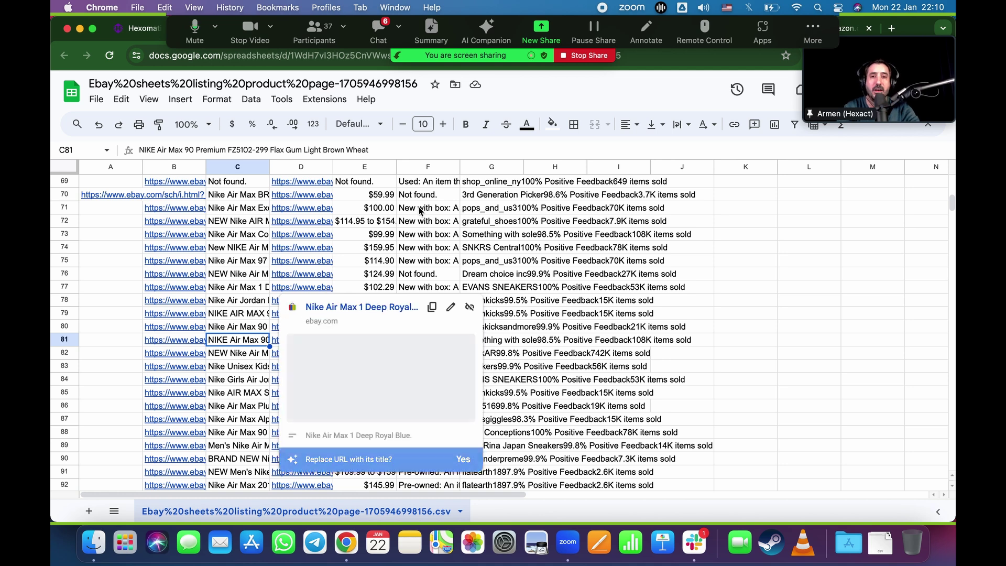
- Return to the start of the sheet and review its condition, seller_info, title, Page_URL and Price columns
scroll(431, 230, up, 5)
scroll(431, 230, right, 2)
scroll(431, 229, up, 9)
scroll(431, 230, right, 5)
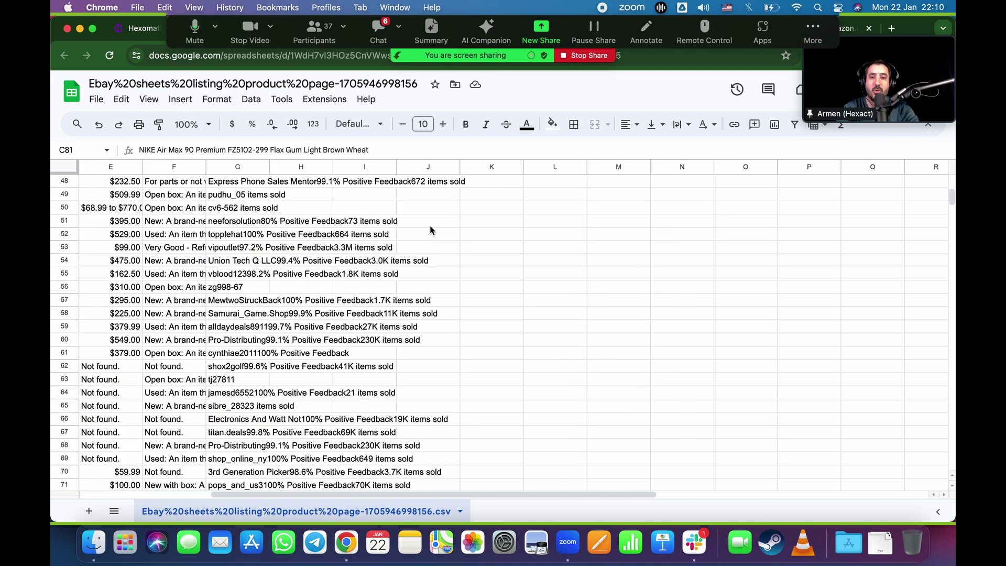
scroll(431, 230, left, 4)
scroll(431, 229, up, 12)
scroll(431, 230, left, 2)
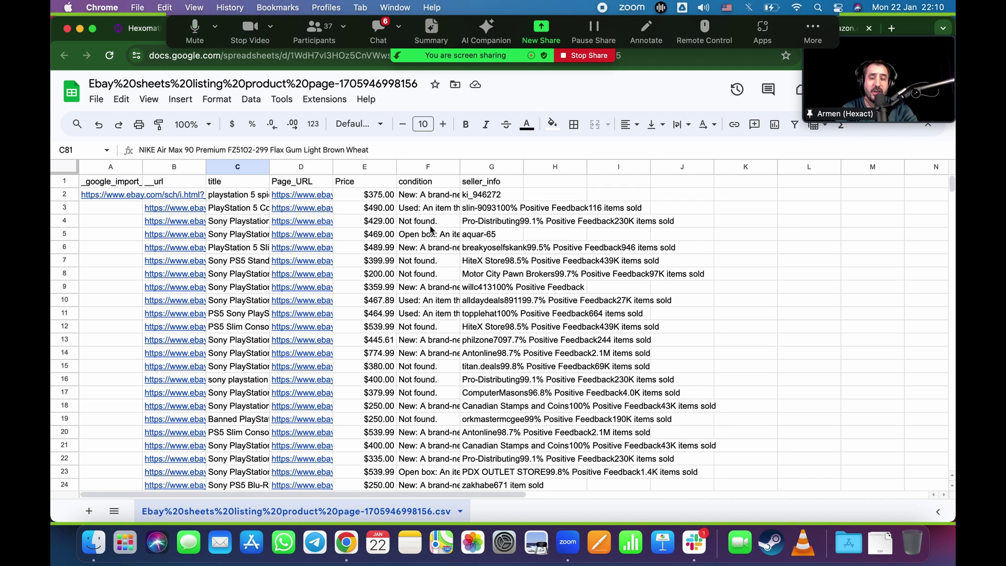
click(438, 182)
click(428, 208)
click(497, 210)
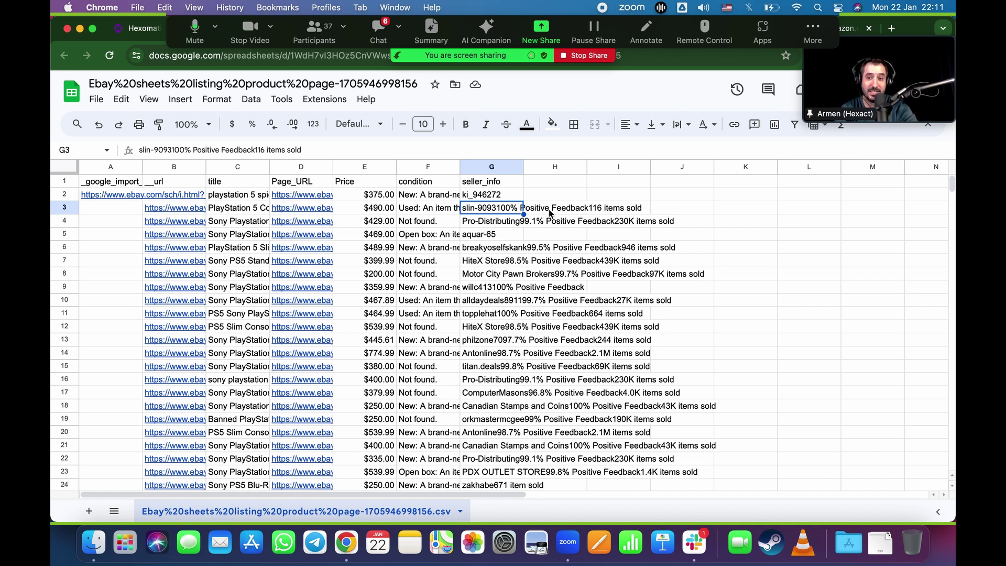
click(259, 183)
click(304, 185)
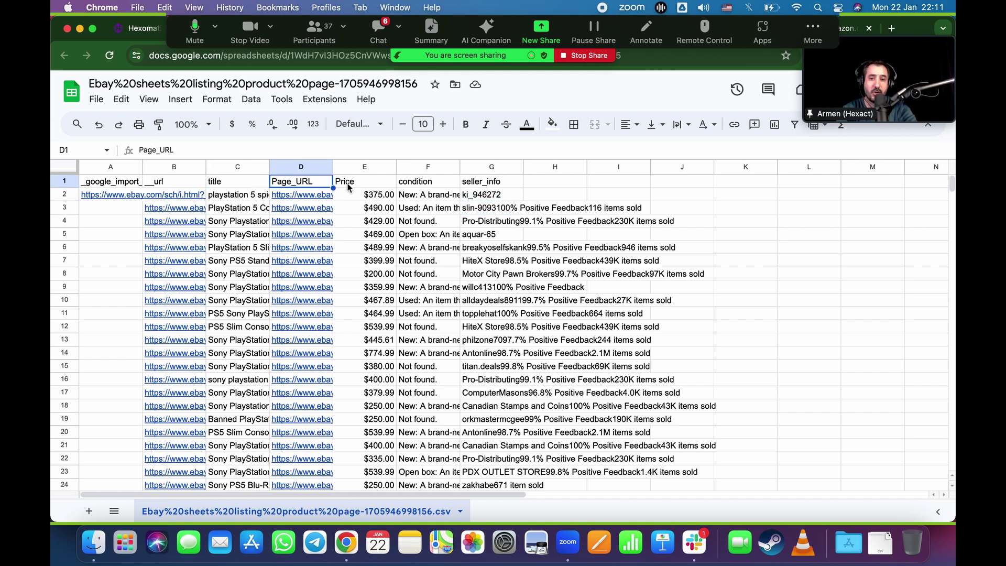
click(367, 190)
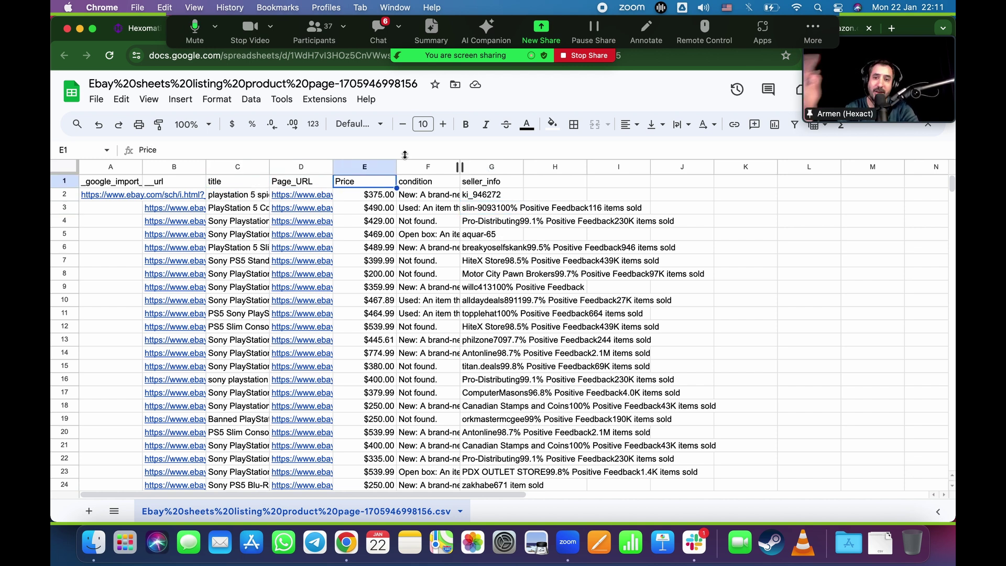
- Switch back to Hexomatic and look through the most recent entries in the workflows list
click(135, 28)
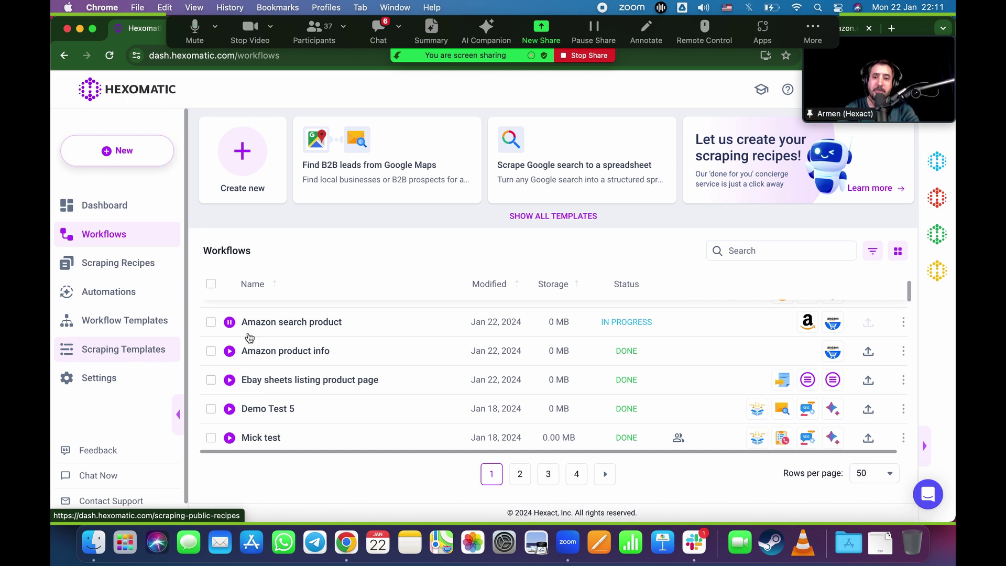
scroll(448, 362, up, 1)
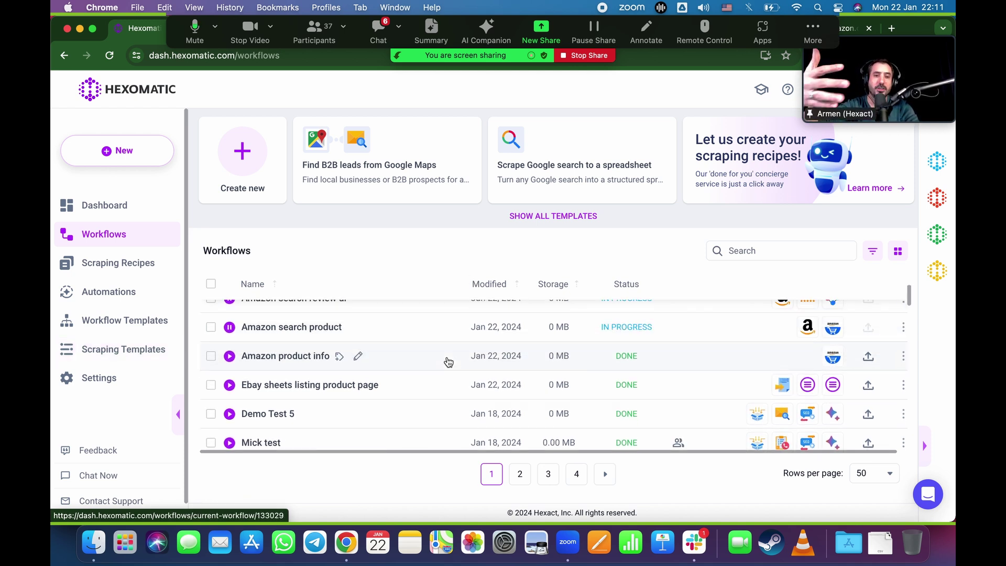
scroll(449, 362, up, 3)
scroll(449, 361, down, 3)
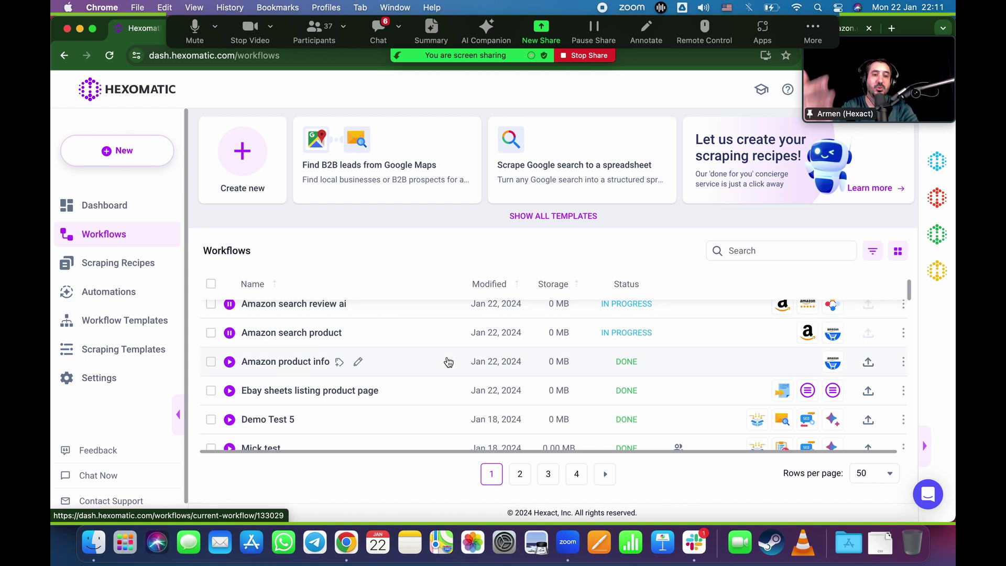
scroll(448, 362, up, 3)
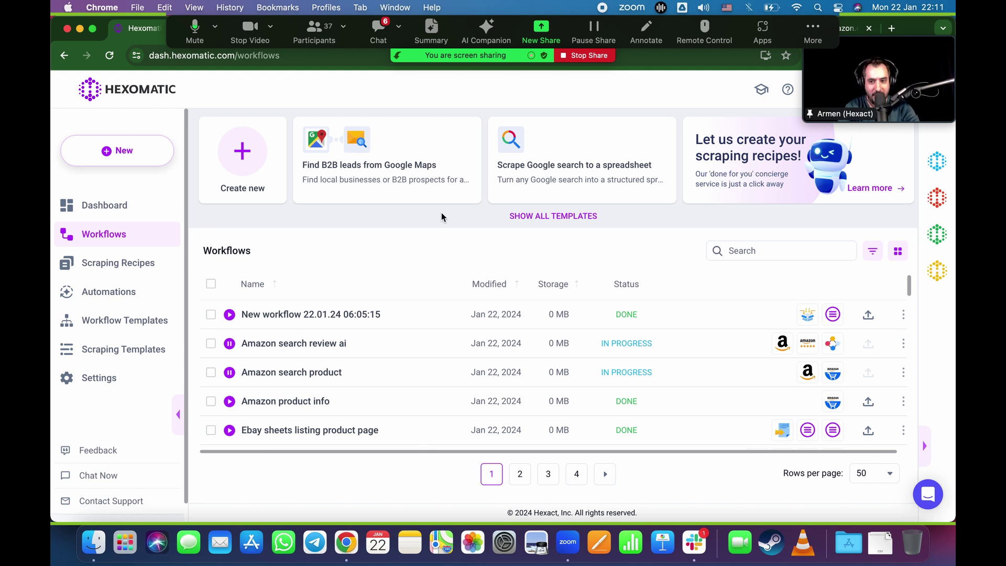
- Search the Hexomatic automations library for amazon
click(124, 292)
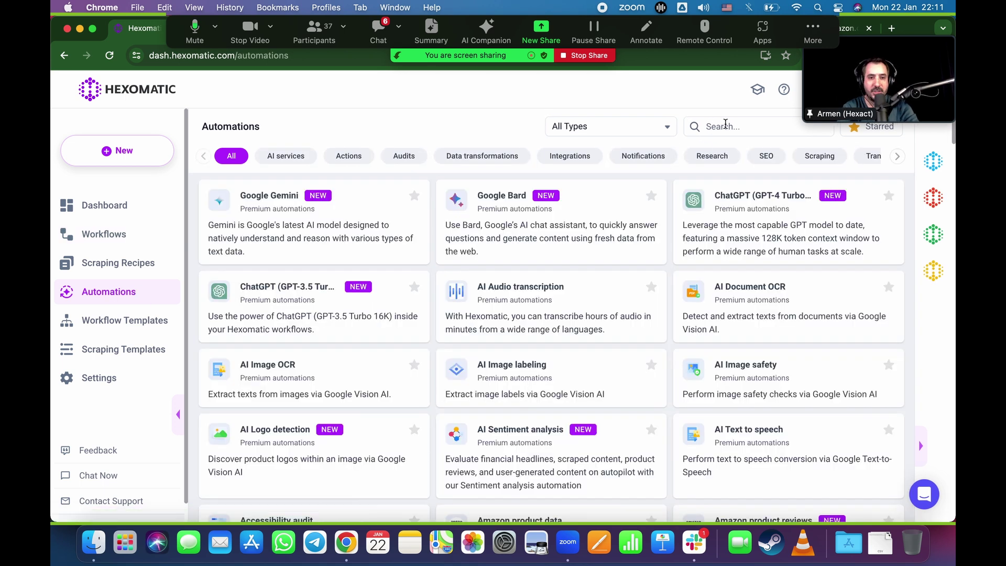
click(725, 126)
text(amazon)
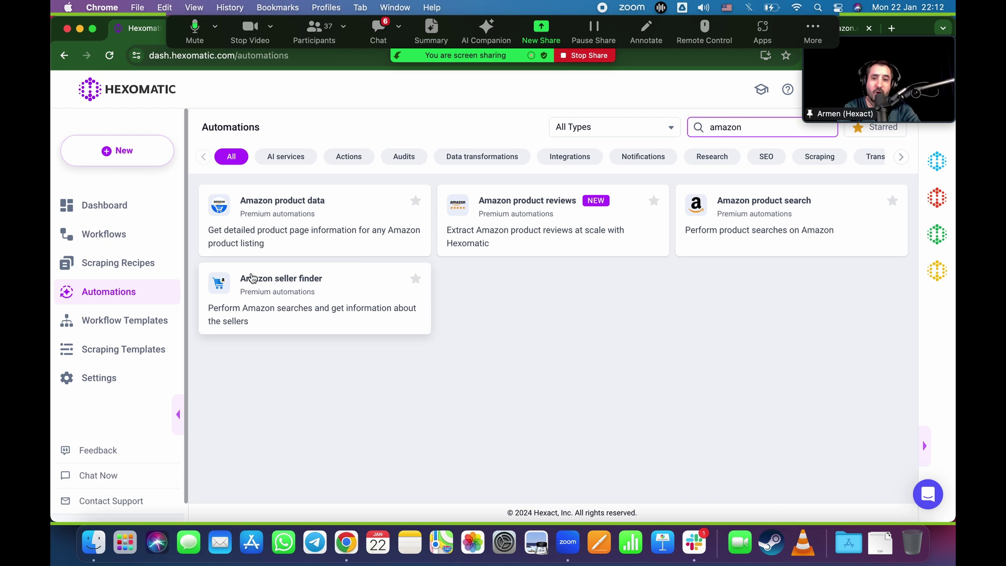
- Create a new blank workflow from the Workflows page
click(108, 248)
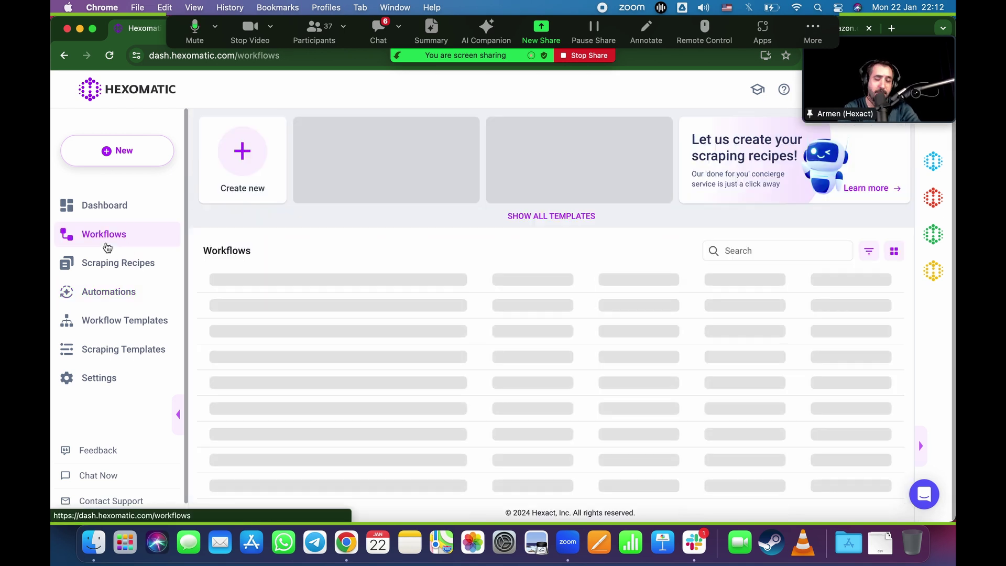
click(248, 176)
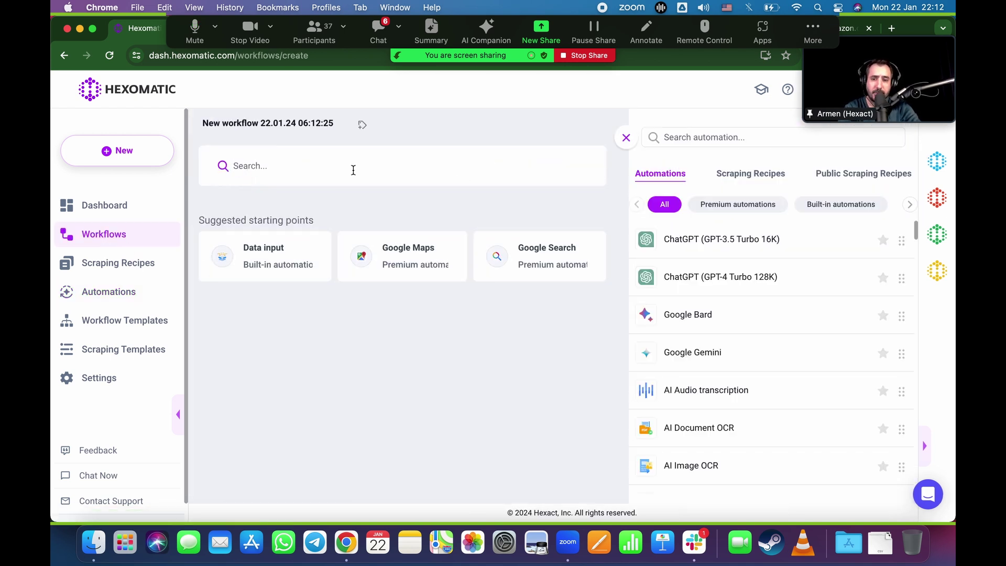
text(amazon)
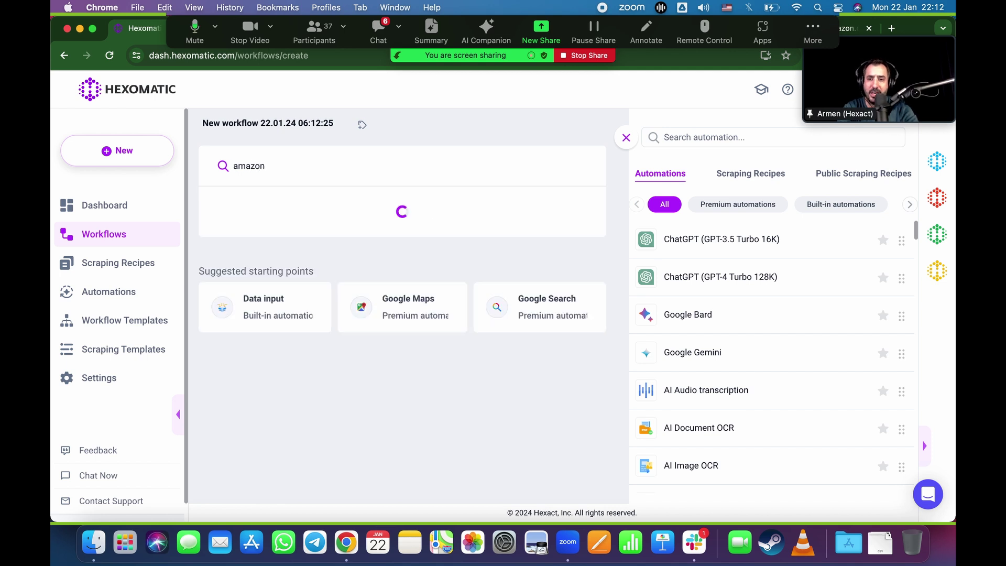
click(303, 211)
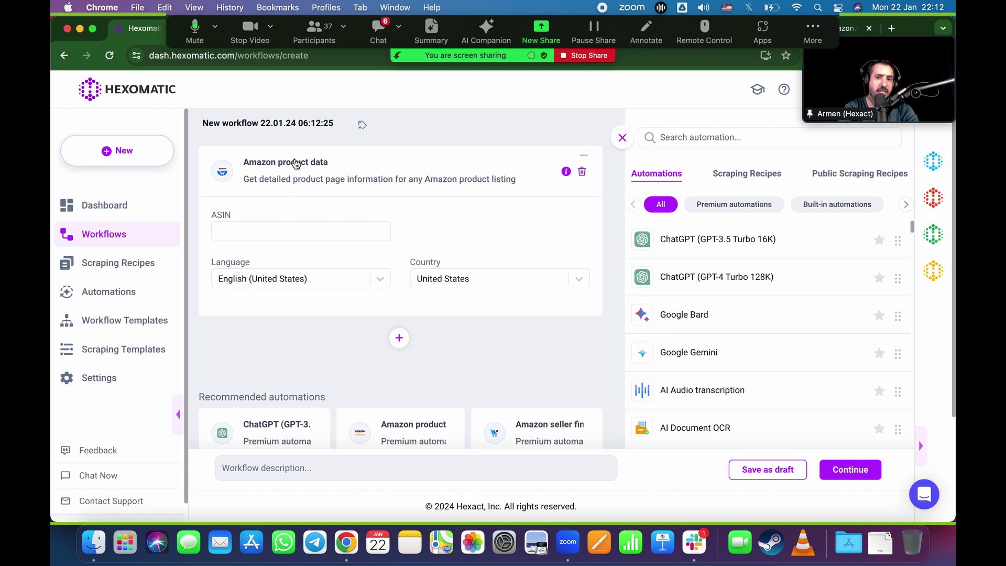
click(251, 231)
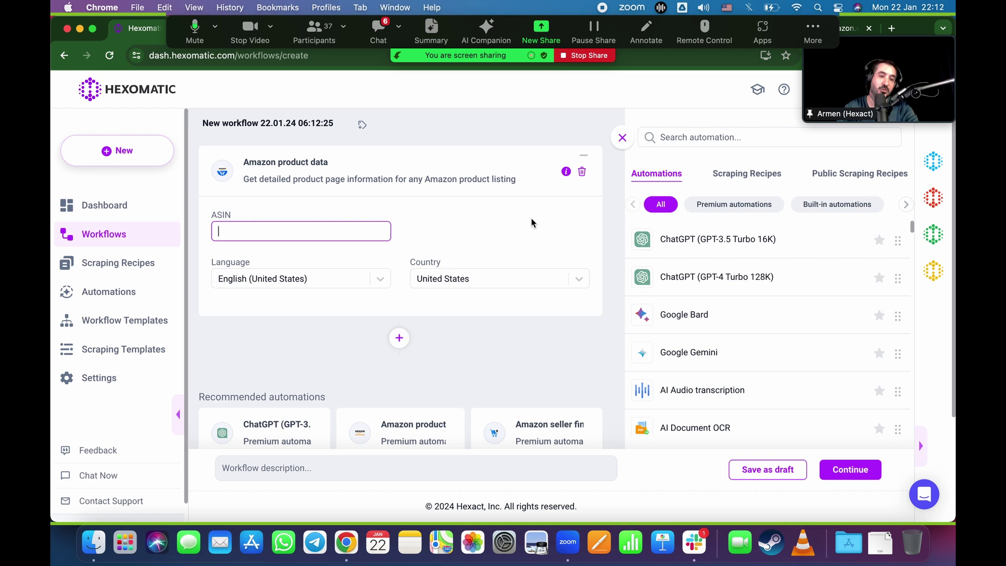
click(583, 172)
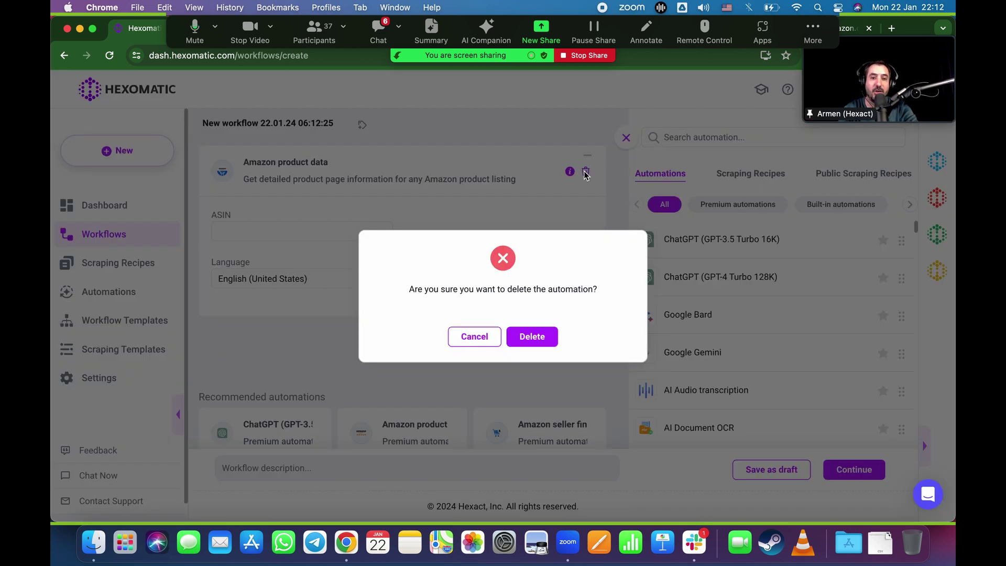
click(533, 335)
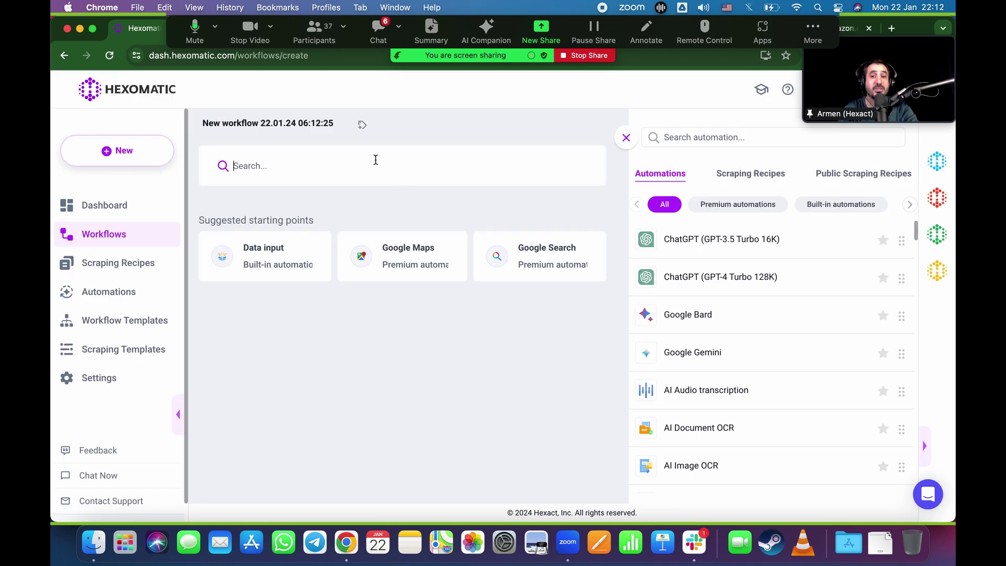
- Add the Amazon product search automation as the workflow's starting point with the keyword playstation 5
text(search)
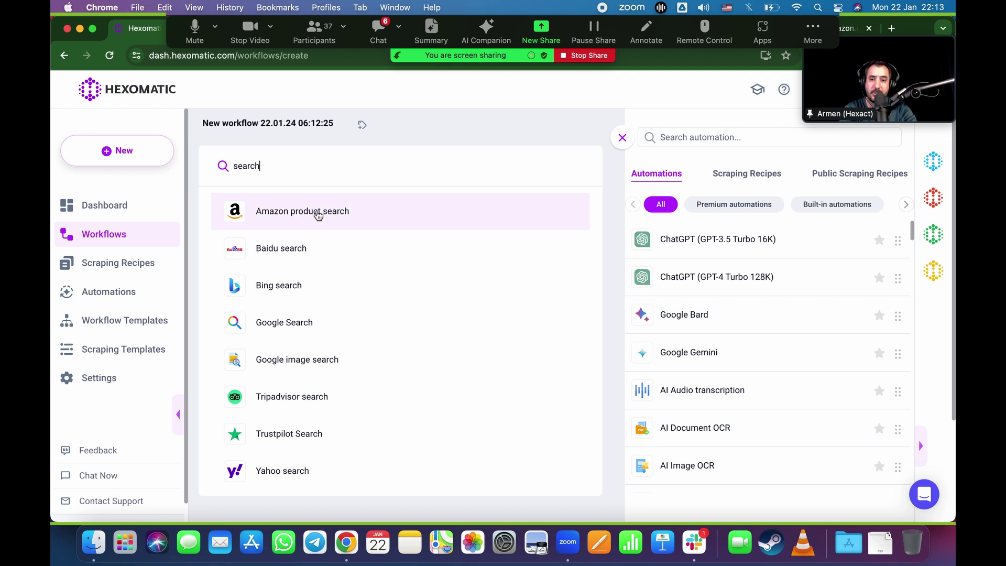
click(320, 213)
click(274, 234)
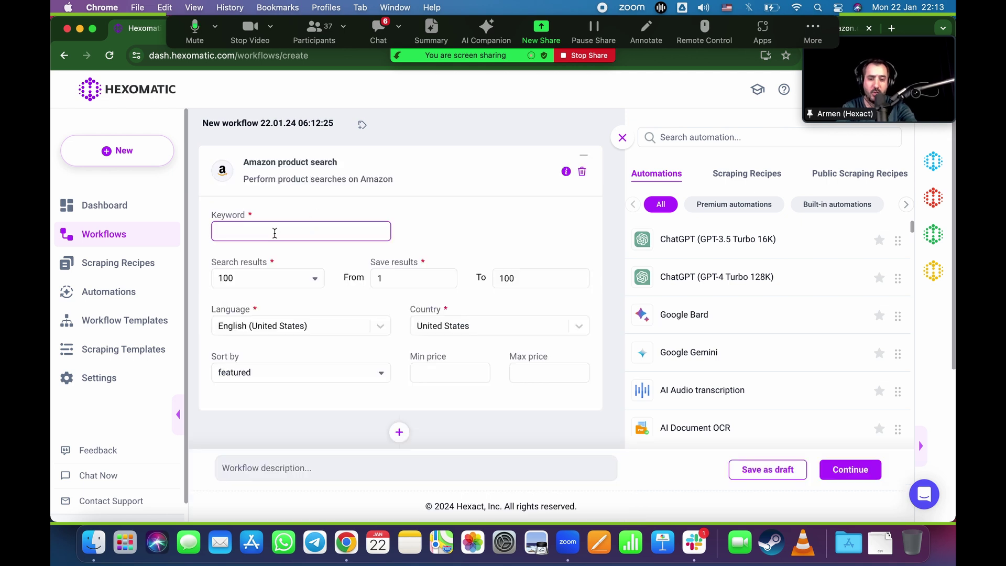
text(play)
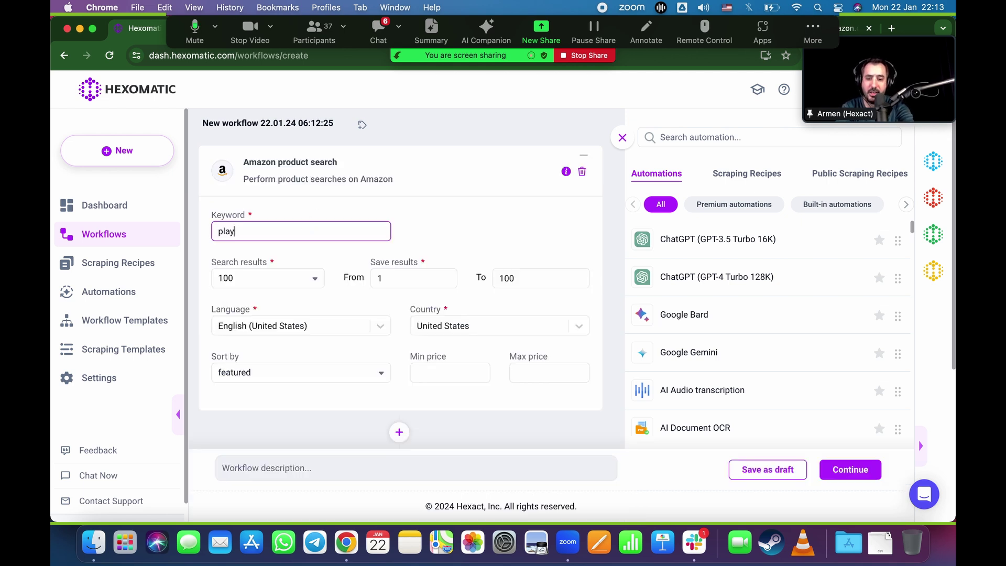
text(station 5)
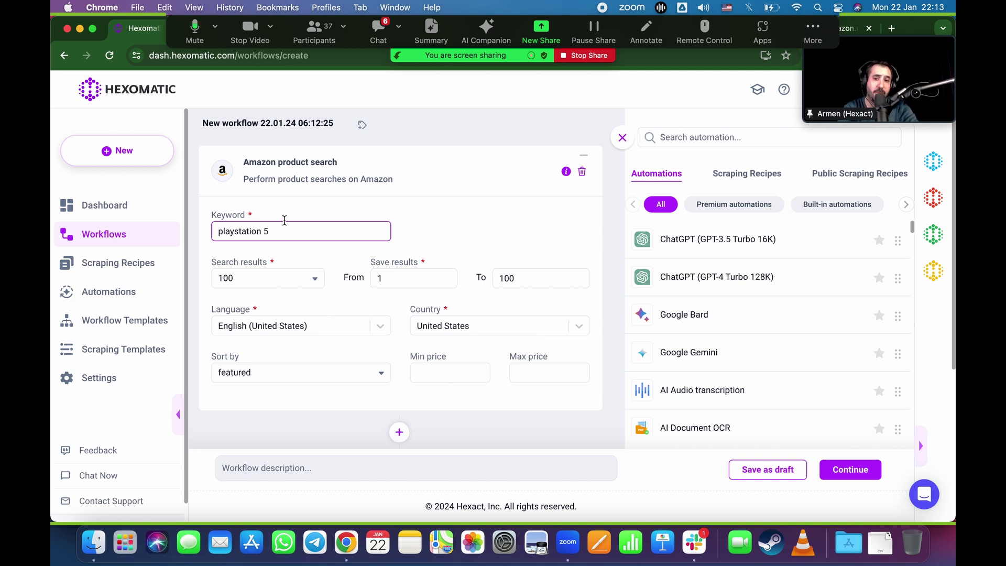
- Limit the saved results of the Amazon product search to 10 and check the available search result amounts
double_click(522, 278)
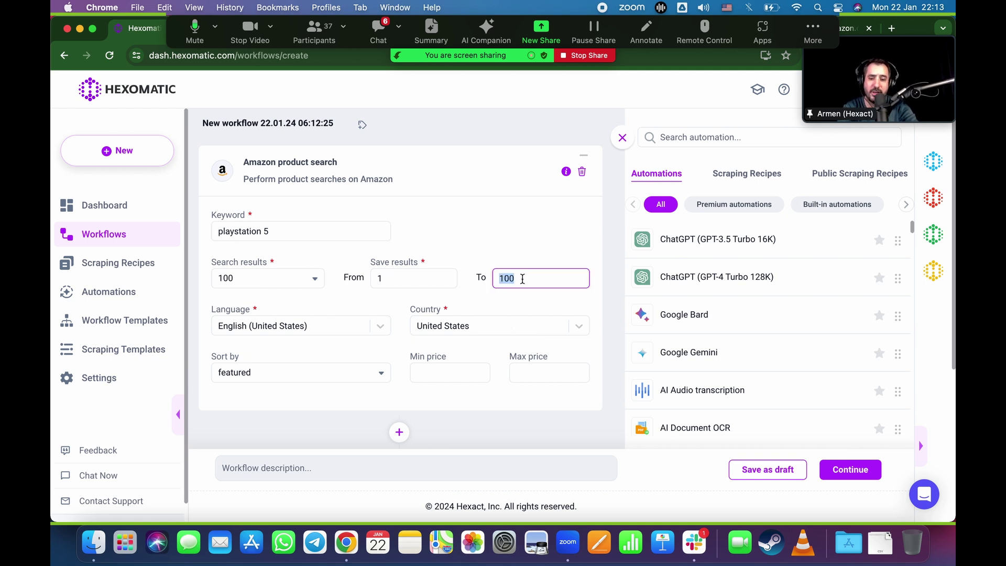
text(10)
click(504, 249)
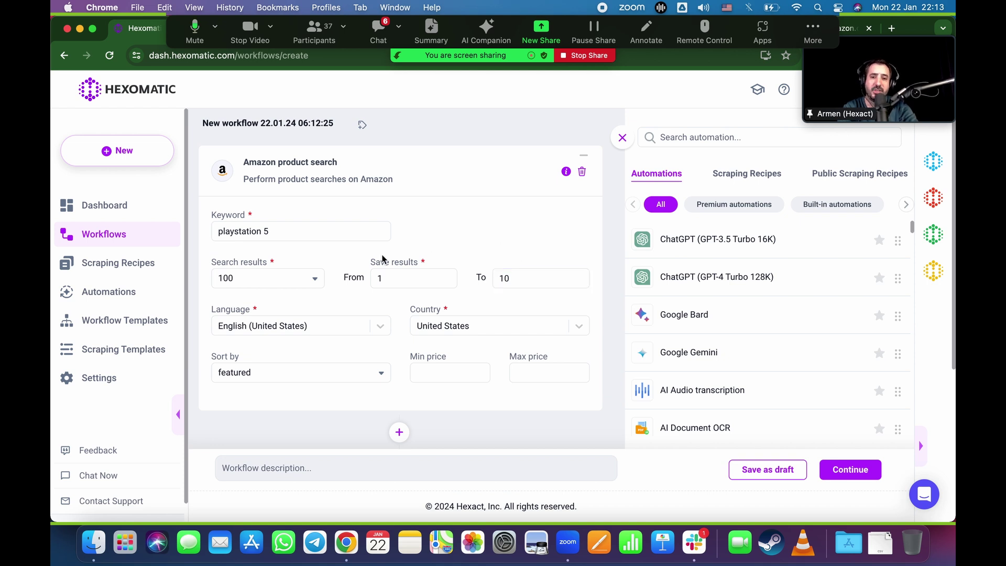
click(319, 280)
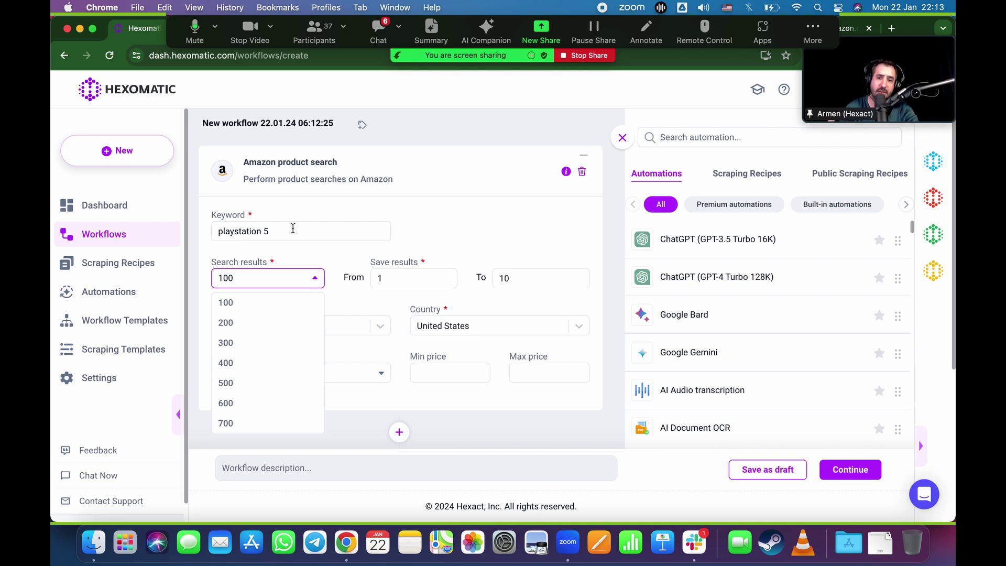
click(603, 249)
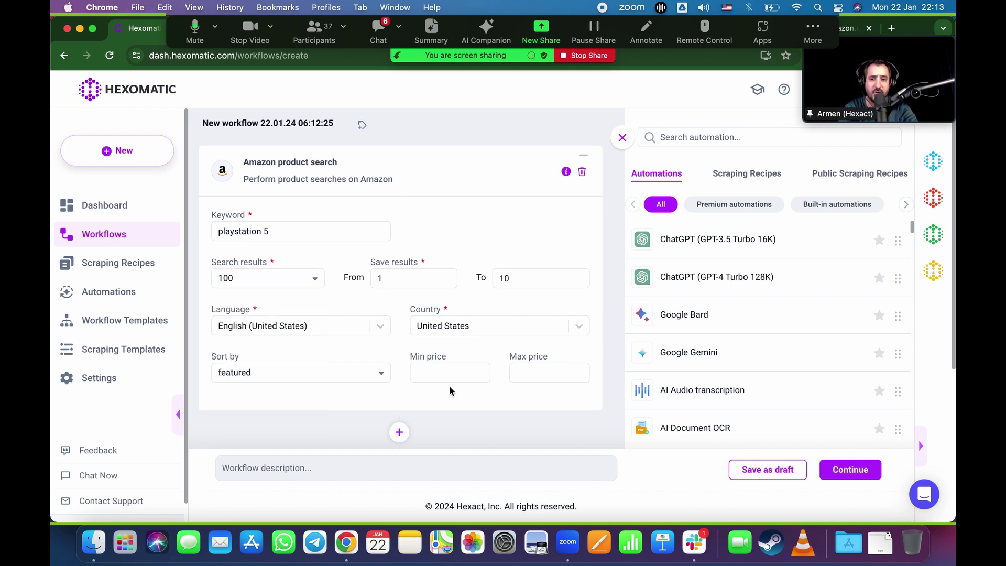
- Sort the Amazon product search results by relevance
scroll(415, 376, down, 2)
click(353, 336)
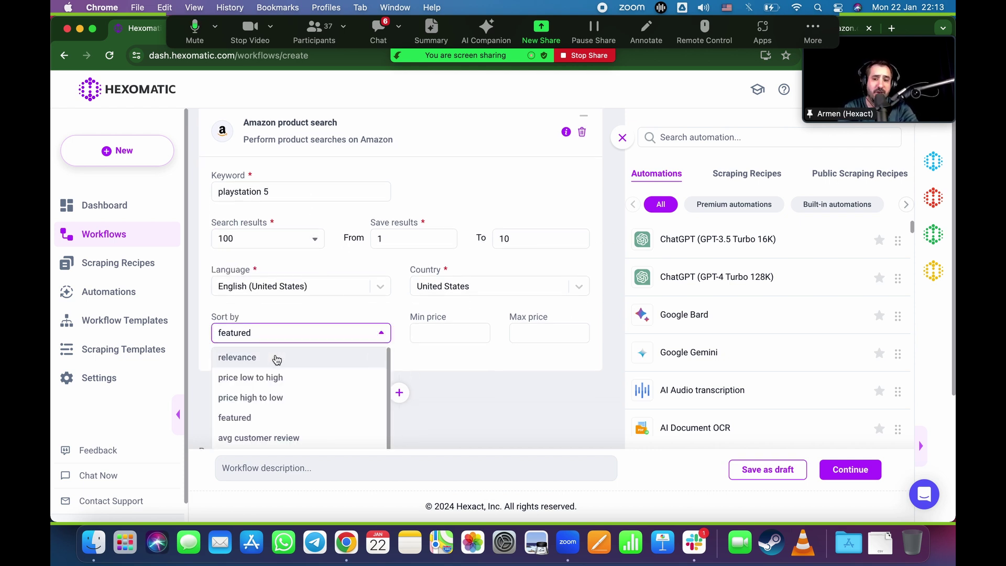
scroll(288, 391, down, 2)
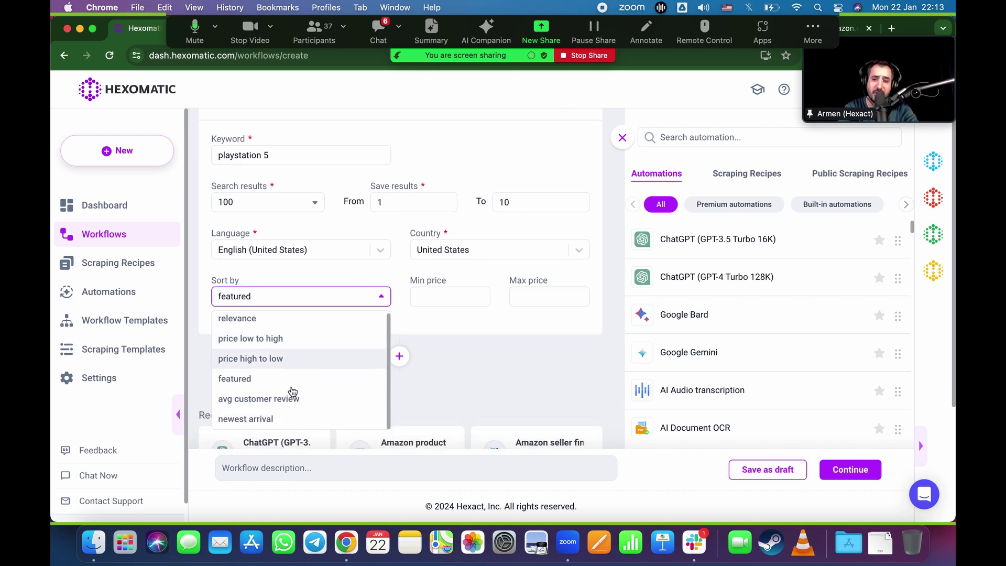
click(285, 325)
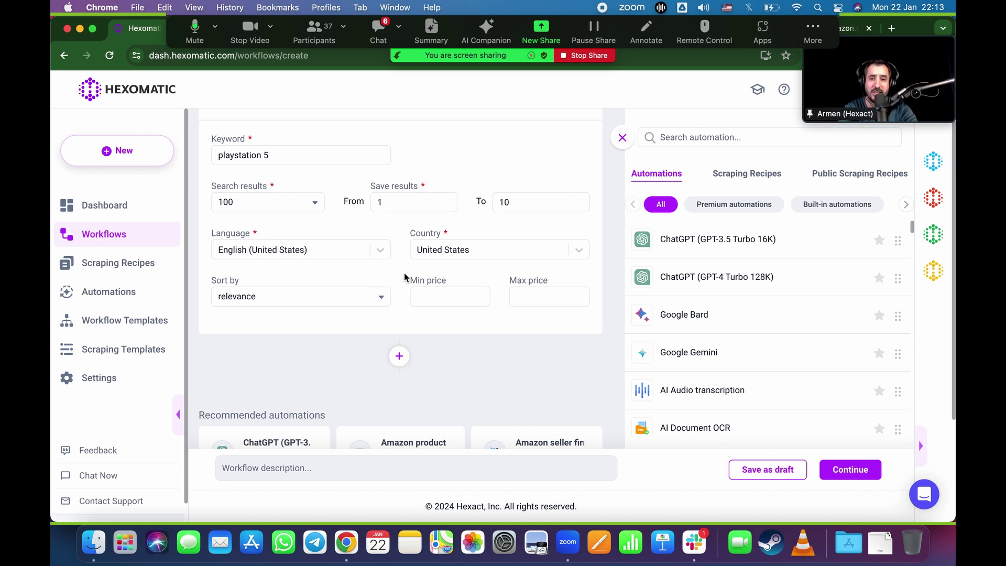
scroll(404, 277, up, 3)
scroll(404, 274, down, 2)
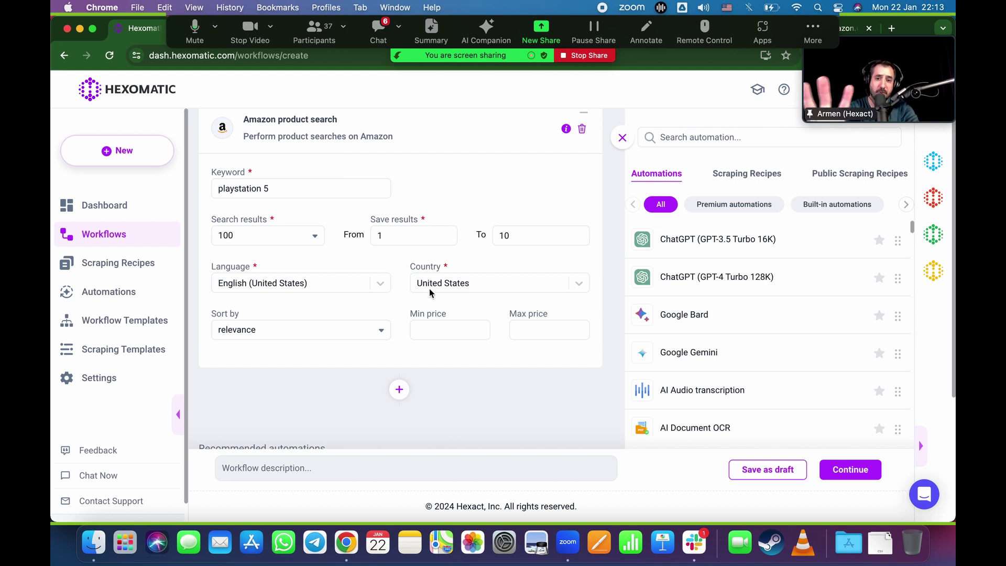
double_click(520, 236)
- Collapse the Amazon product search settings and add the Amazon product data automation after it
click(400, 390)
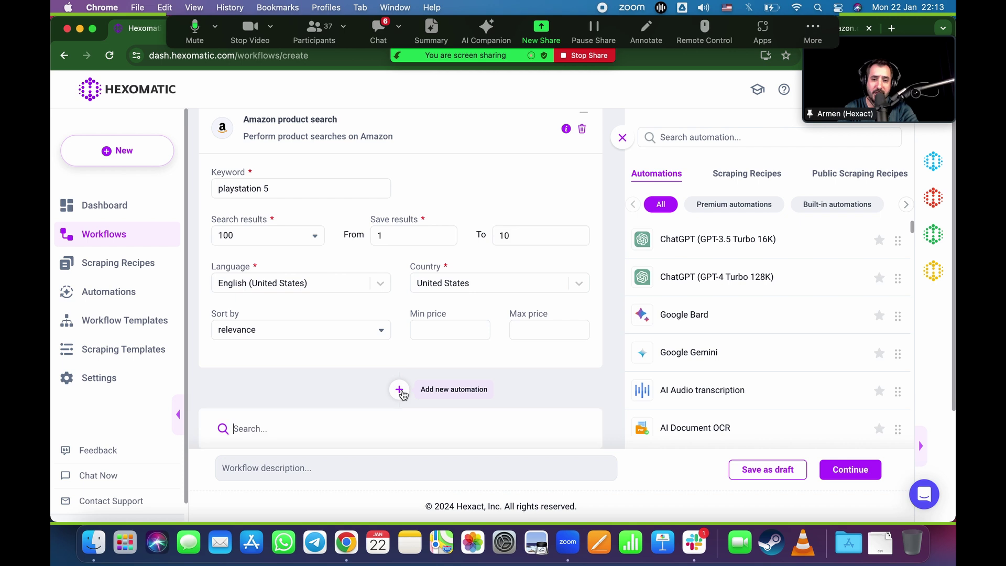
click(486, 138)
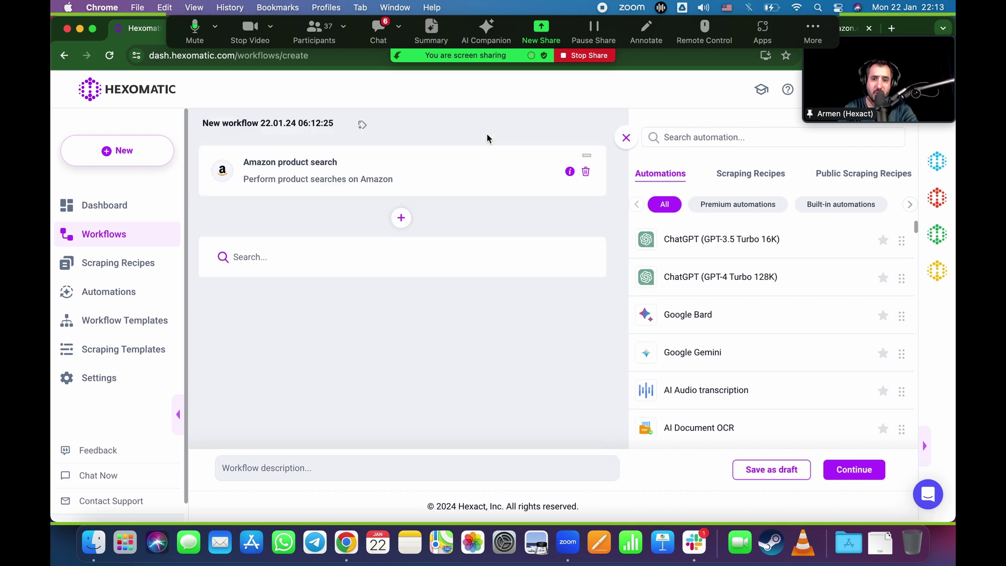
click(307, 253)
text(amazon)
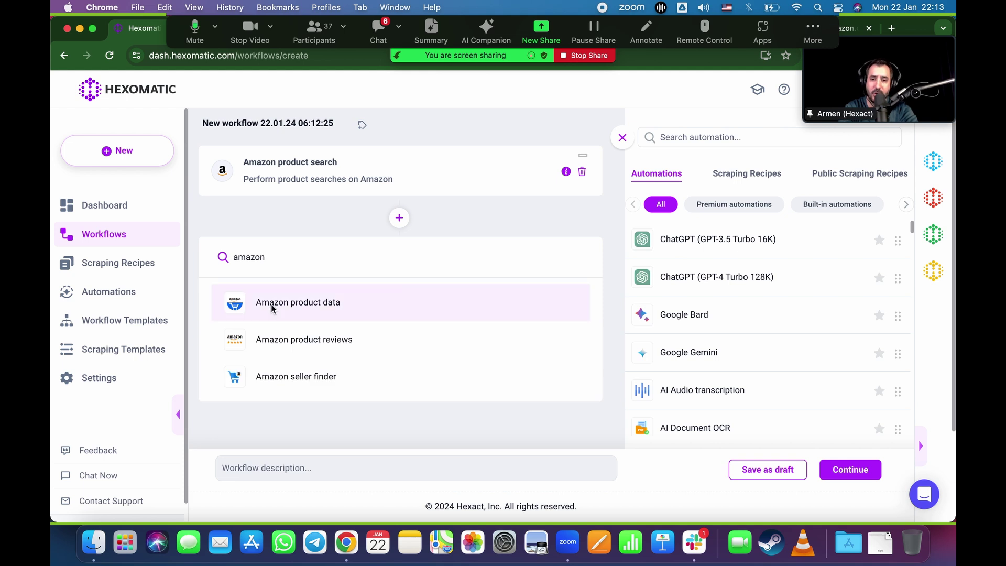
click(270, 304)
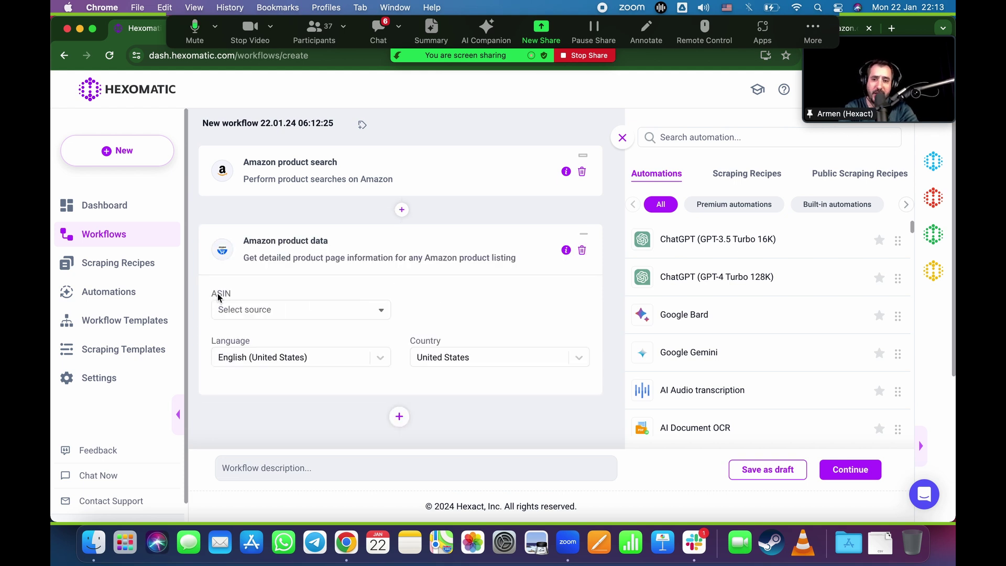
- Set the ASIN source of the Amazon product data automation to amazon data asin
click(266, 314)
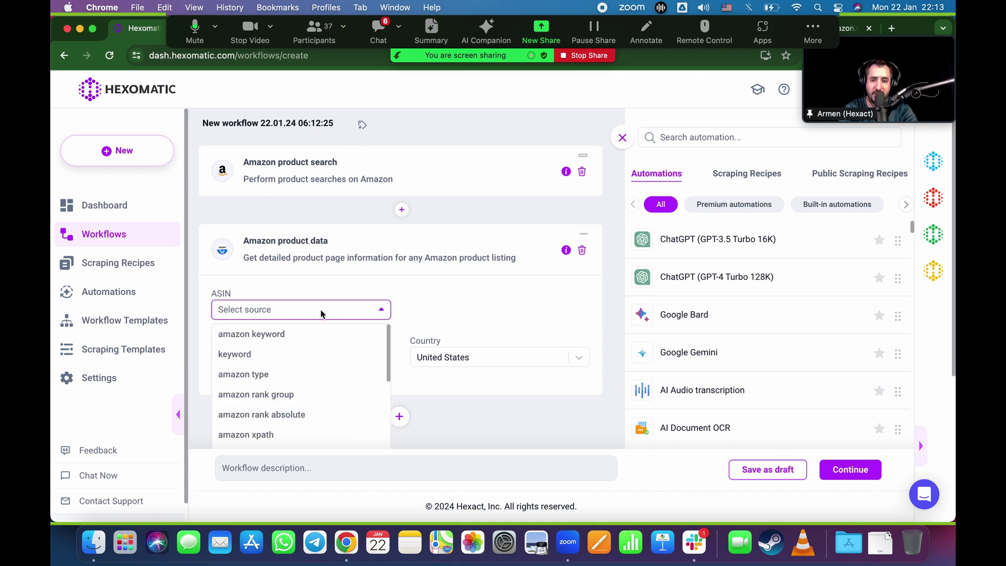
scroll(309, 377, down, 5)
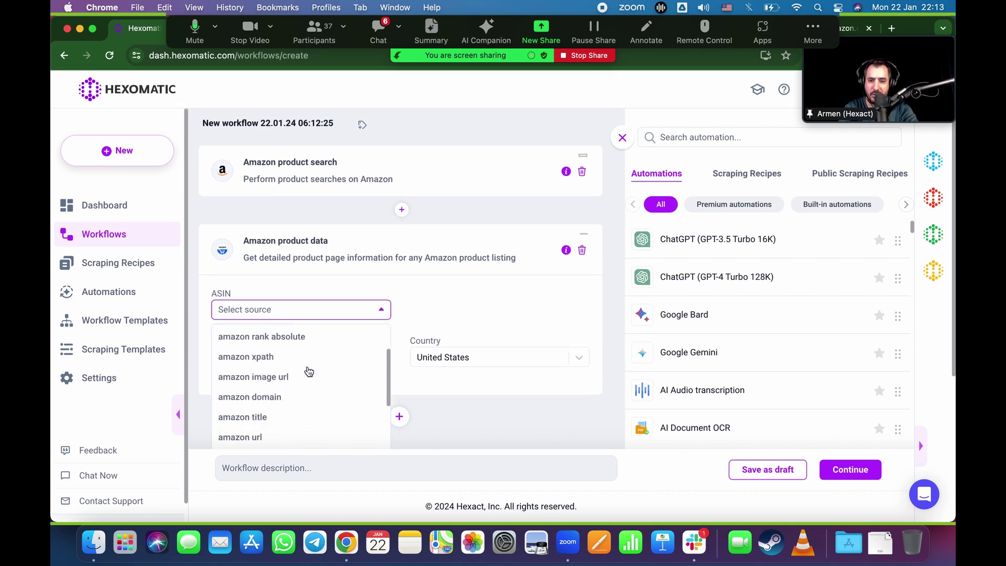
scroll(308, 371, down, 3)
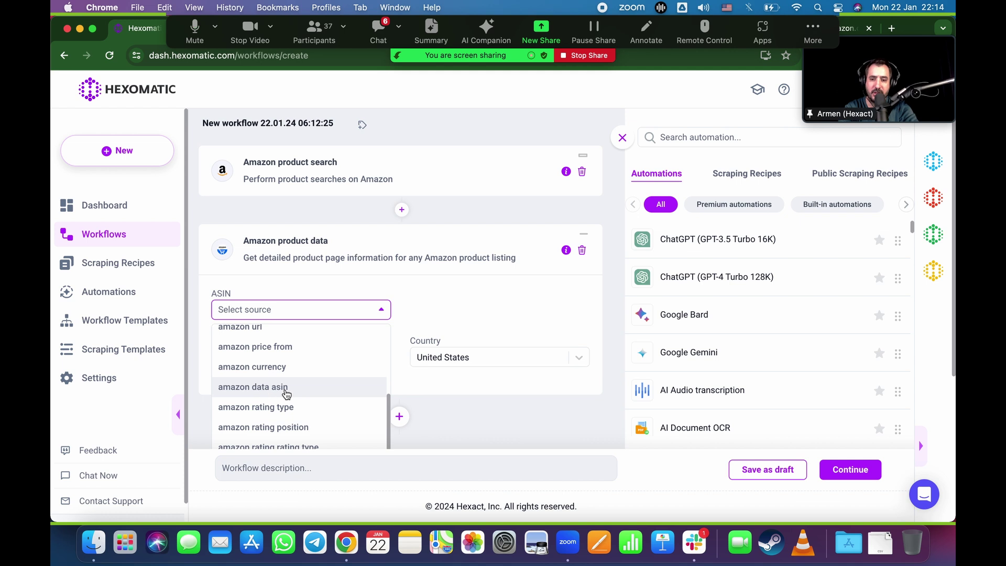
click(286, 388)
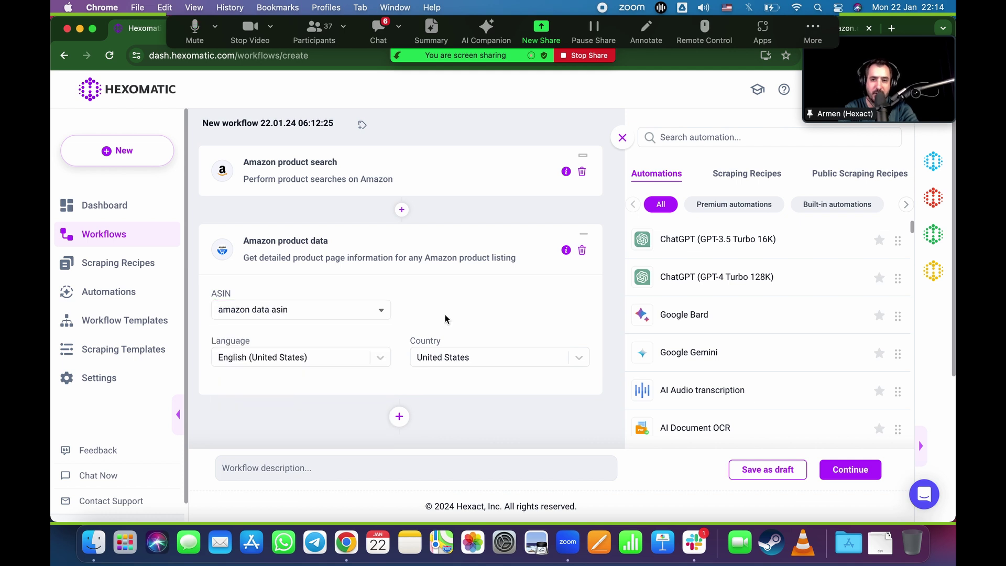
- Expand the Amazon product search automation and review its keyword, result range and sorting settings
click(426, 168)
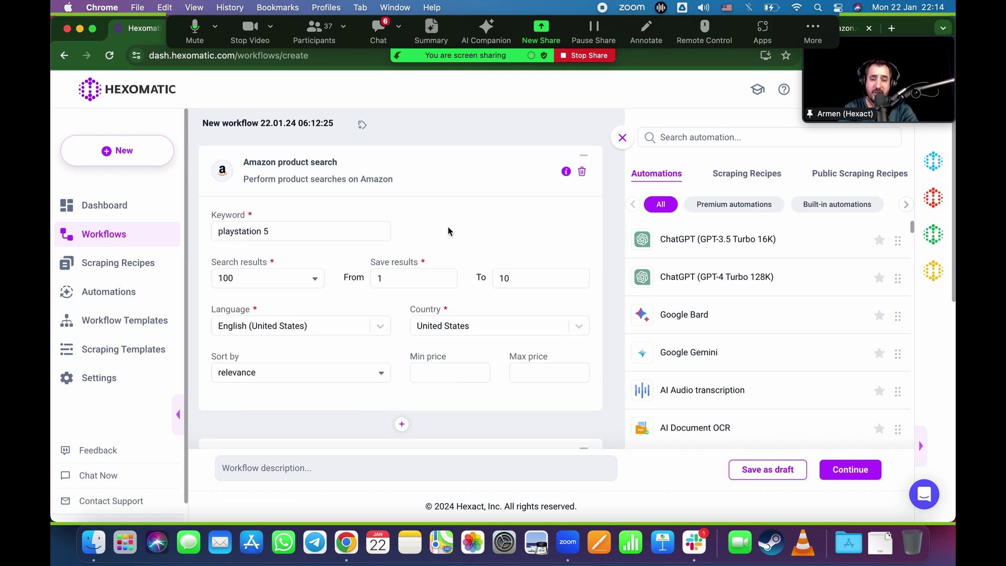
scroll(449, 229, down, 2)
scroll(449, 230, down, 1)
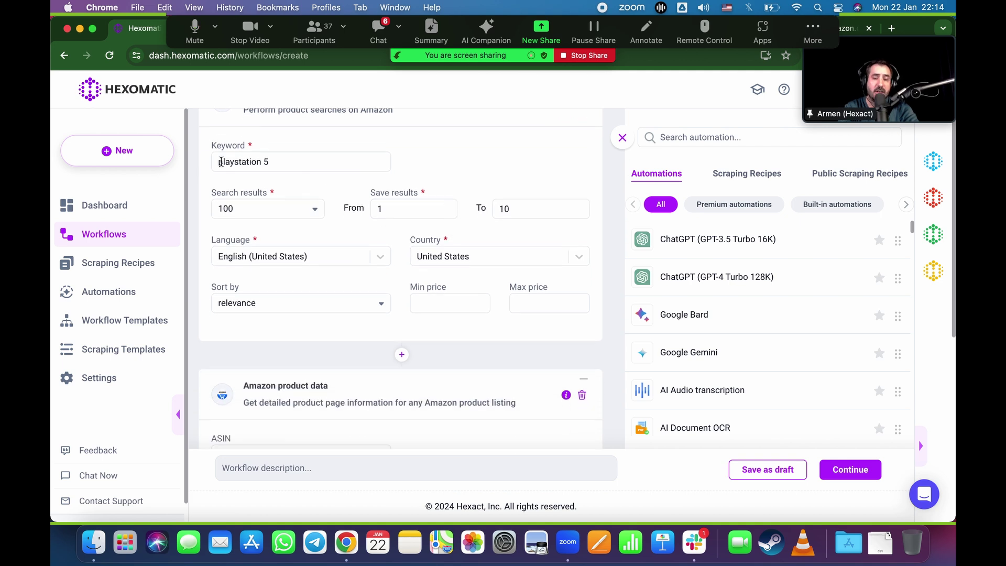
- Review both automations' settings and run the workflow immediately with all columns included in the results file
scroll(302, 163, up, 1)
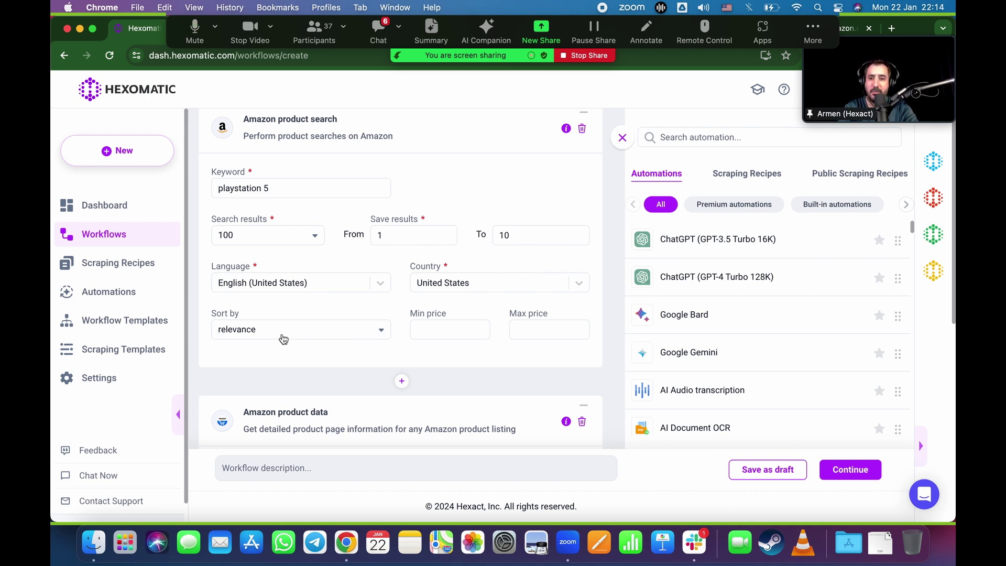
scroll(285, 338, down, 2)
scroll(290, 339, down, 5)
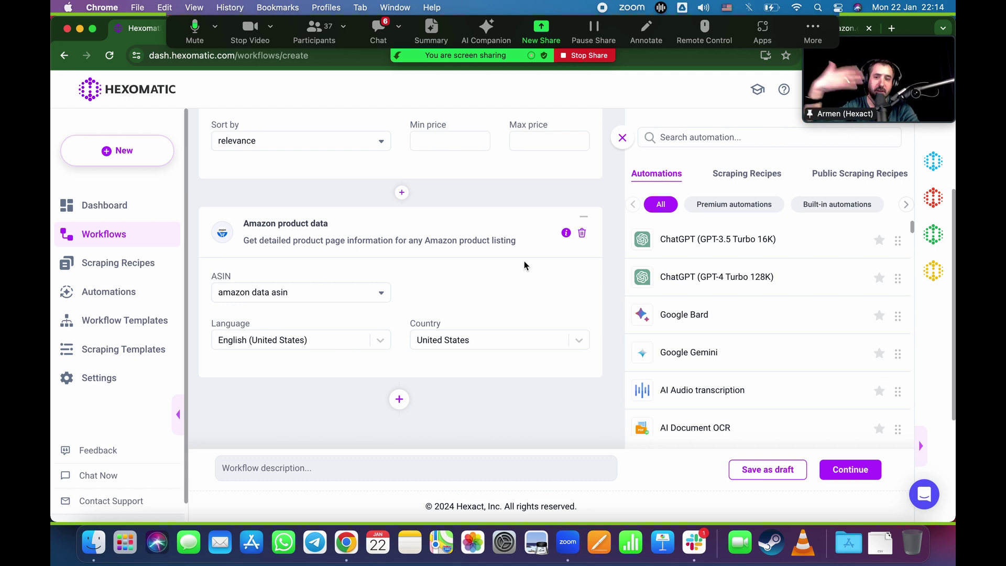
scroll(525, 262, up, 1)
scroll(524, 263, up, 2)
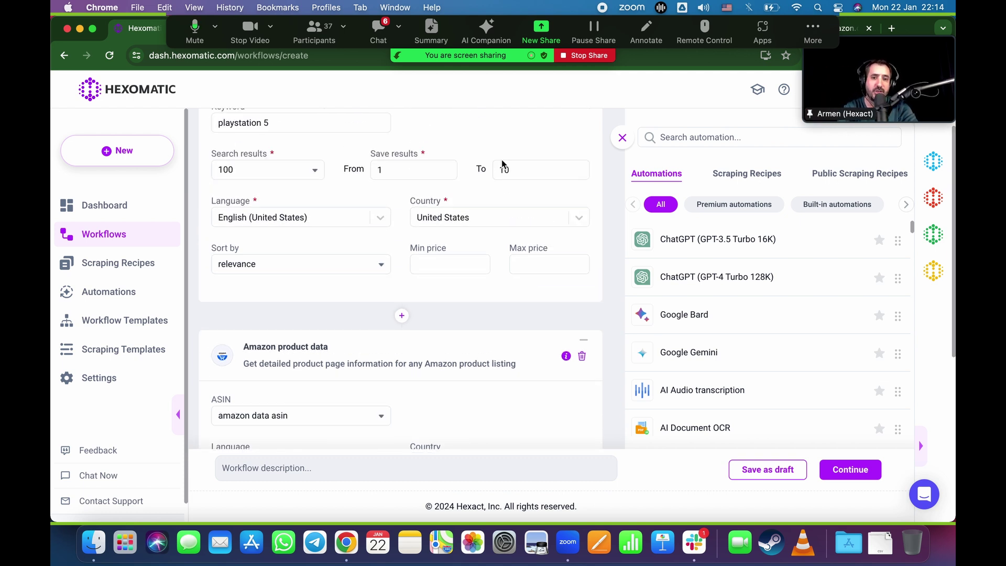
click(855, 474)
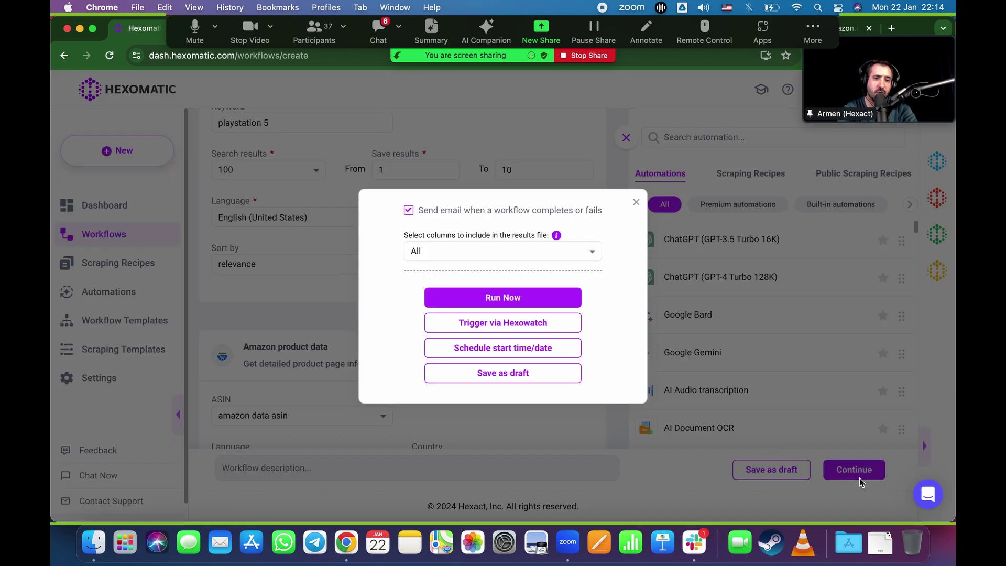
click(528, 299)
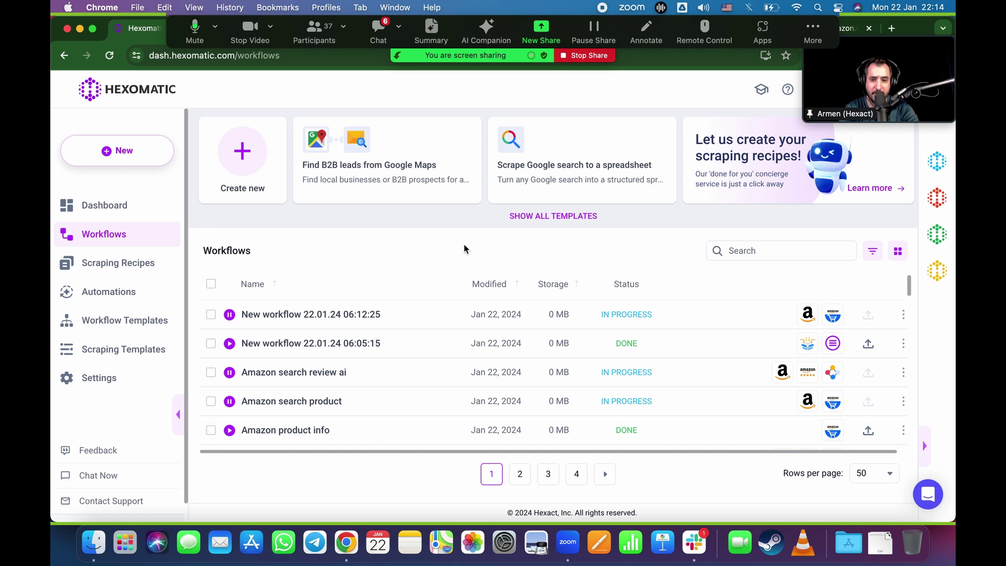
- Open the existing Amazon search product workflow and export all its result columns to Google Sheets
scroll(393, 385, down, 3)
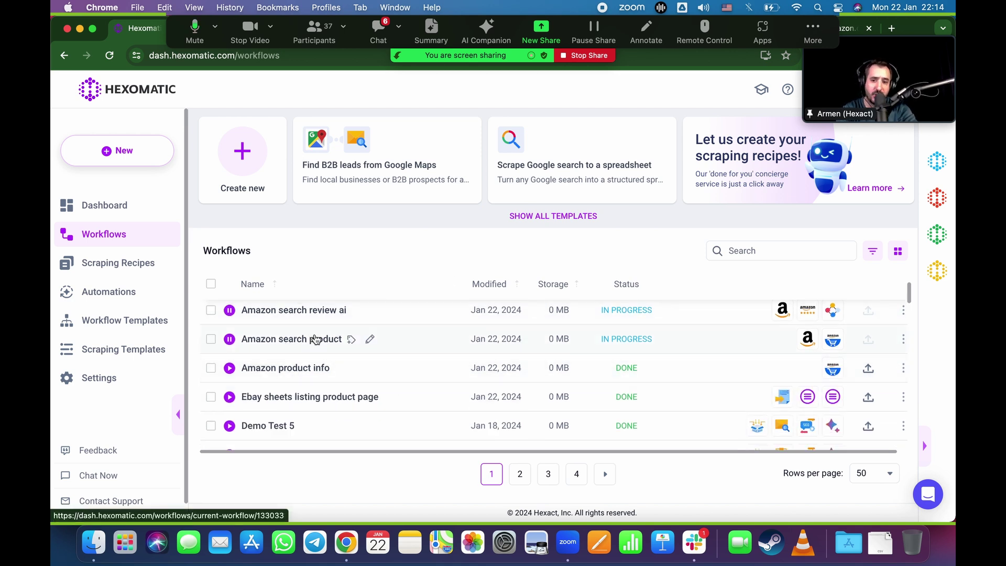
click(705, 339)
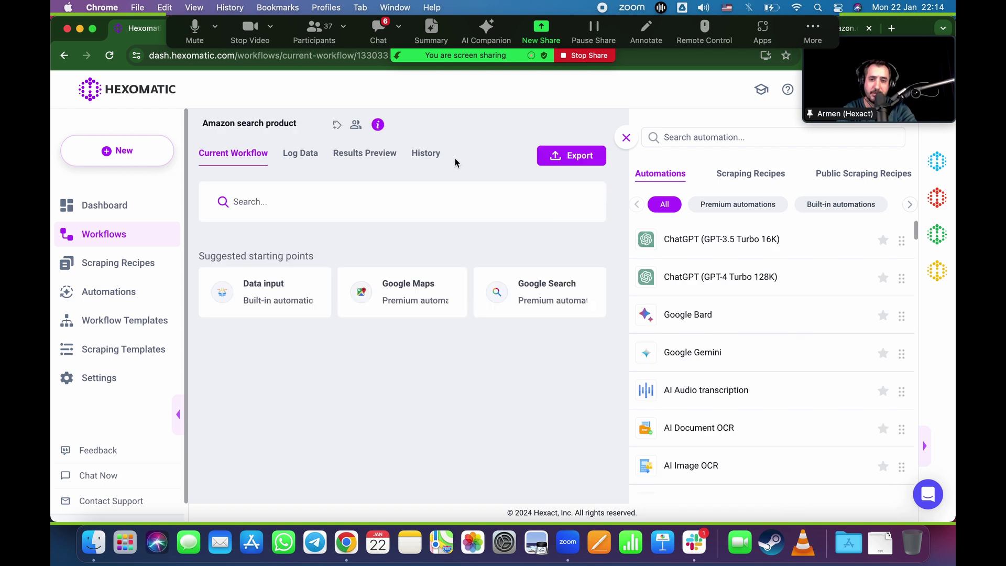
click(555, 156)
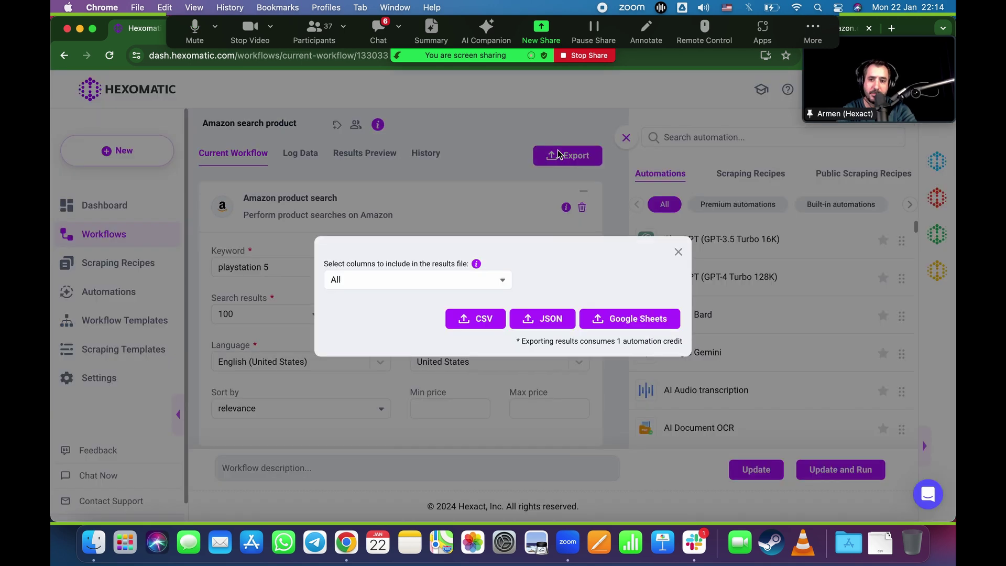
click(658, 324)
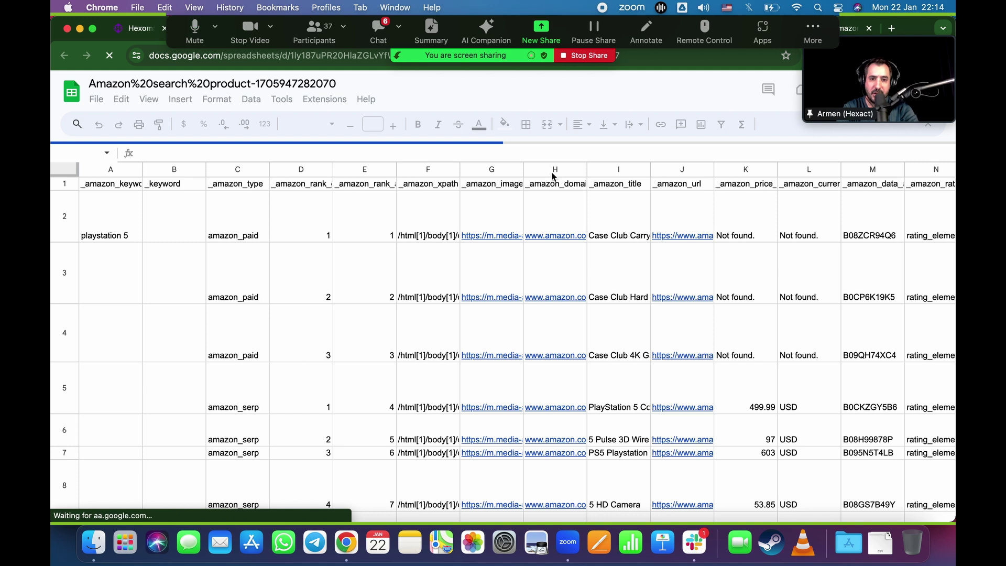
- Examine the Amazon product titles and their search prices in the exported spreadsheet
click(610, 208)
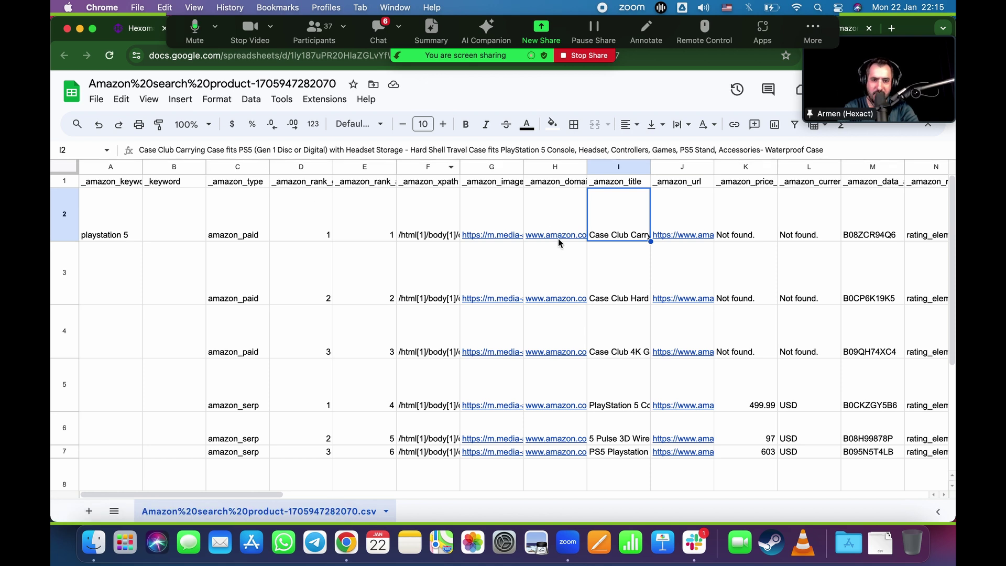
key(Down)
key(Down)
key(Down)
key(Down)
key(Down)
key(Up)
key(Up)
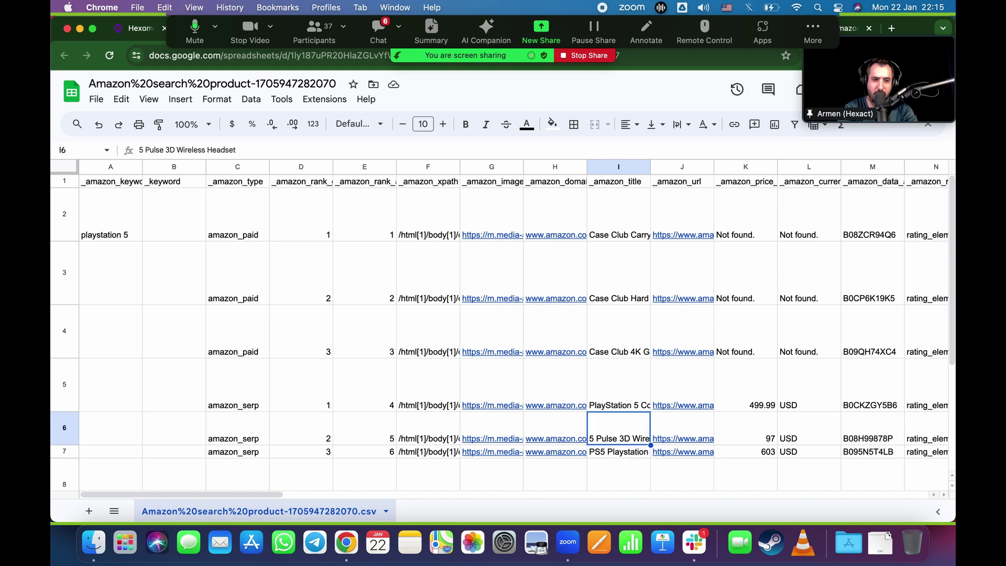
key(Right)
key(Right)
key(Right)
key(Down)
key(Left)
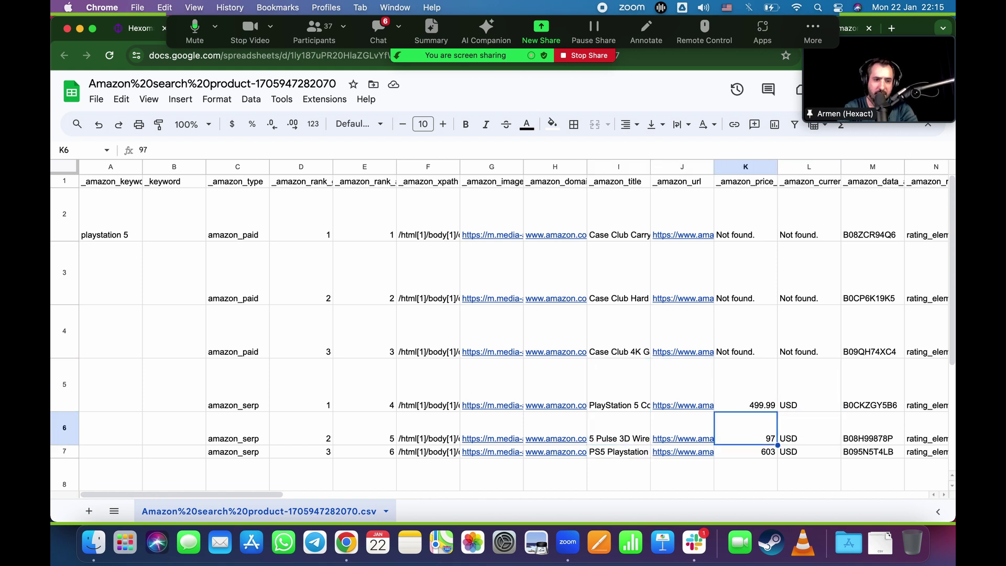
- Examine the currency, ASIN and rating element columns for the wireless headset row
key(Right)
key(Right)
key(Right)
key(Right)
key(Right)
key(Right)
key(Left)
key(Left)
key(Left)
key(Left)
key(Right)
key(Right)
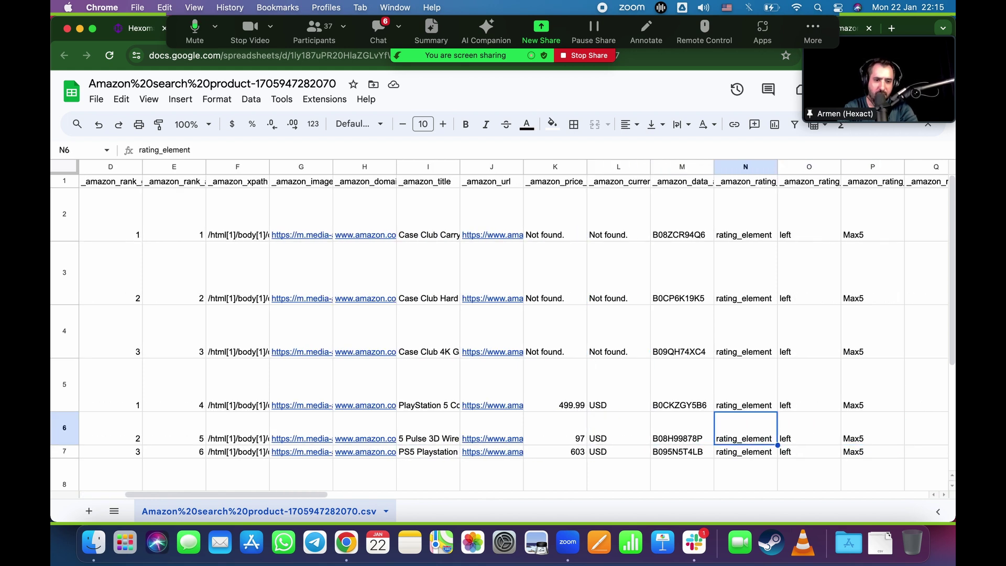
- Examine the rating score and number-of-ratings columns for the wireless headset row
key(Right)
key(Right)
key(Right)
key(Right)
key(Right)
key(Left)
key(Left)
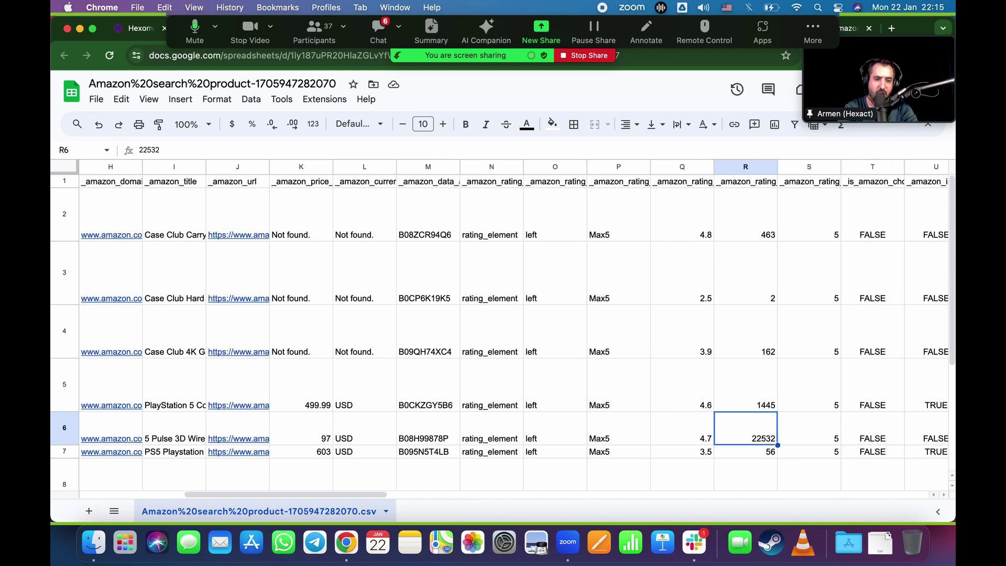
key(Left)
key(Right)
key(Left)
key(Right)
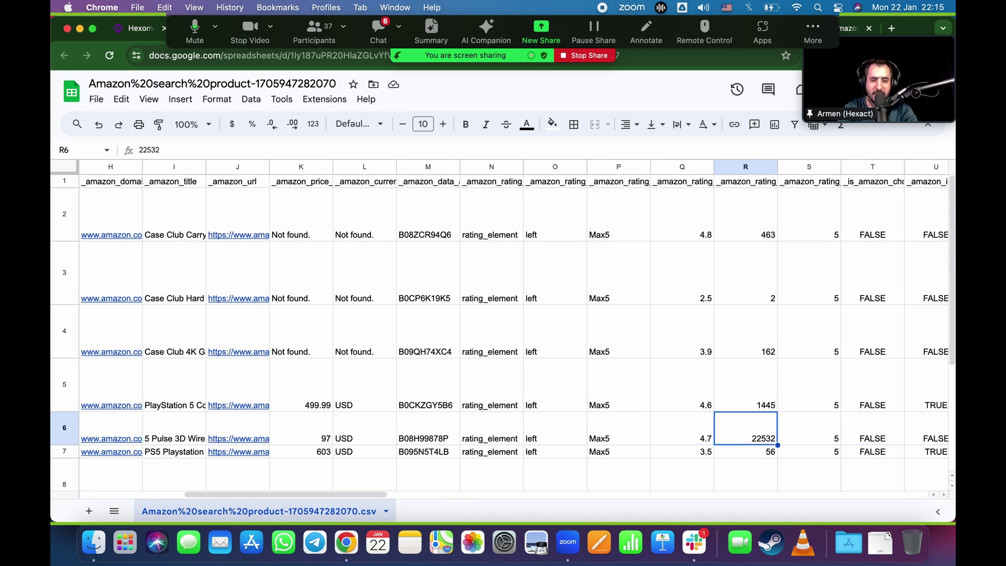
- Examine the Amazon's choice, best seller and product info columns, ending at the product check URL header
key(Right)
key(Right)
key(Right)
key(Right)
key(Right)
key(Right)
key(Left)
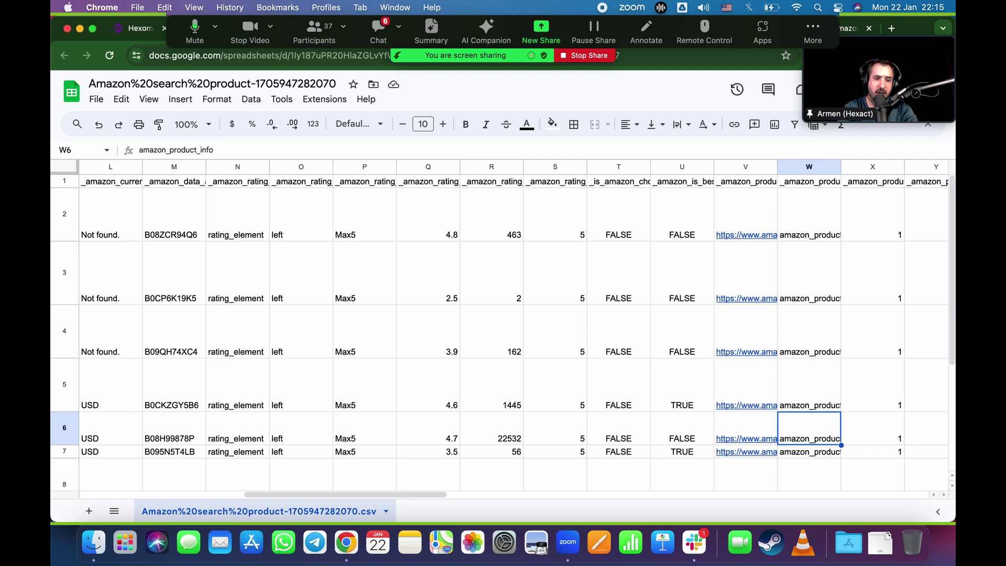
key(Left)
key(Up)
key(Up)
key(Up)
key(Up)
key(Up)
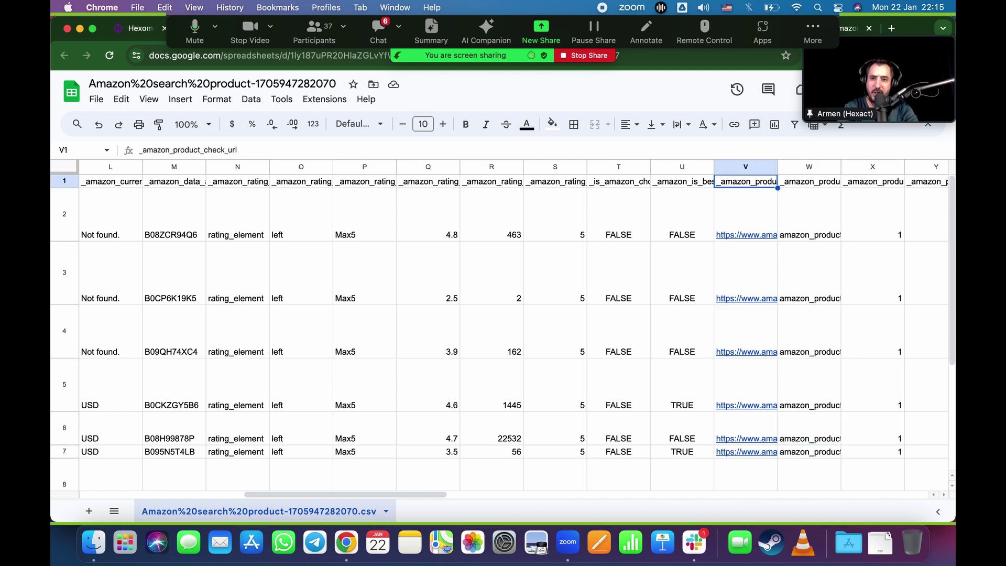
- Review the product headers from rank to image URL and check the scraped product titles beneath their header
key(Right)
key(Right)
key(Right)
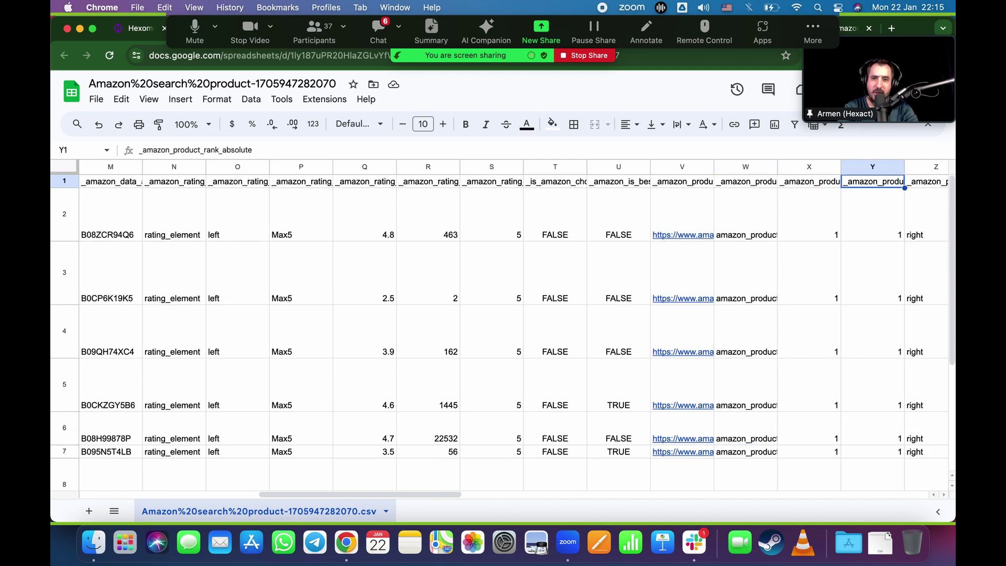
key(Right)
key(Right)
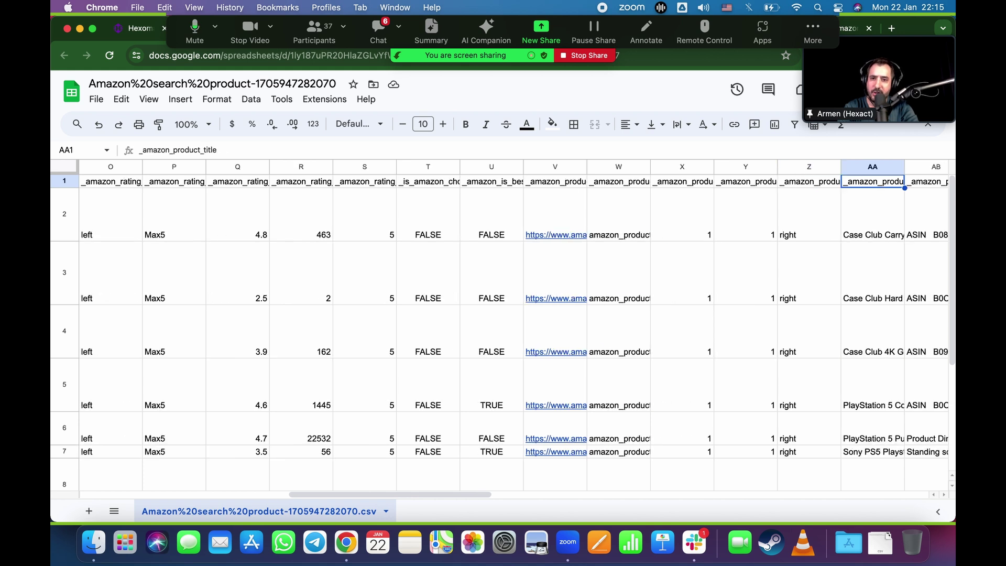
key(Right)
key(Right)
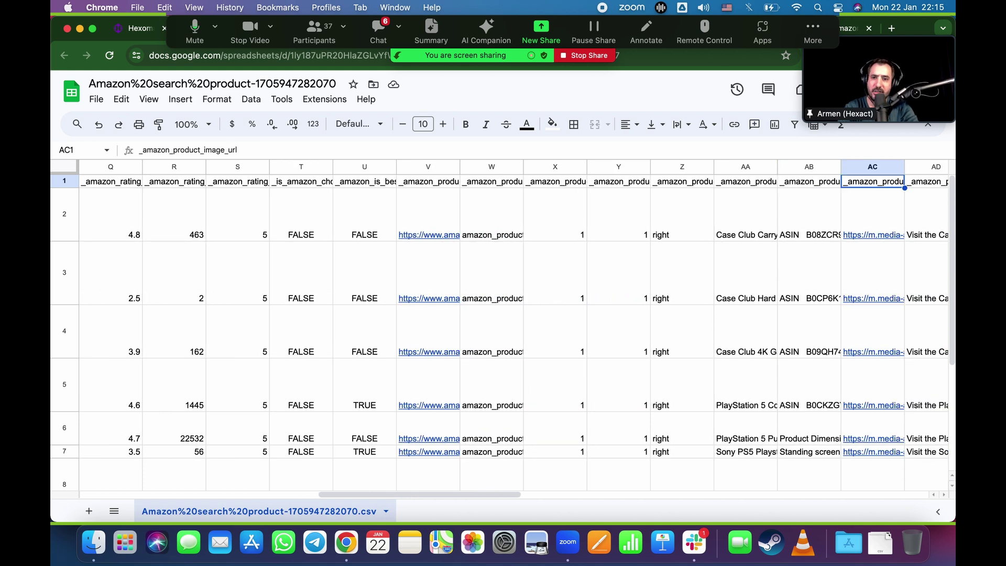
key(Left)
key(Left)
key(Down)
key(Down)
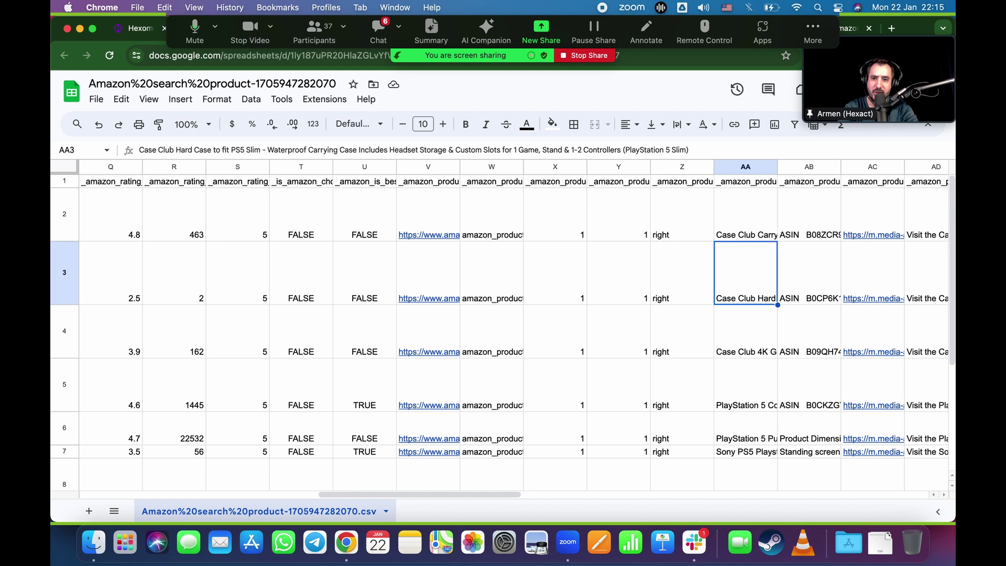
- Review the headers for the product author, parent ASIN and all product ASINs
key(Up)
key(Up)
key(Right)
key(Right)
key(Right)
key(Right)
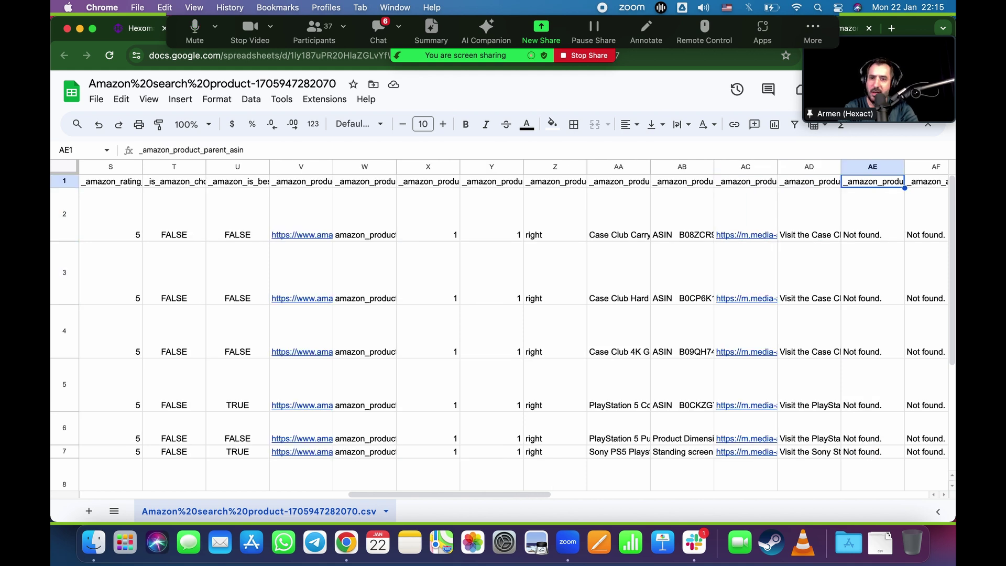
key(Left)
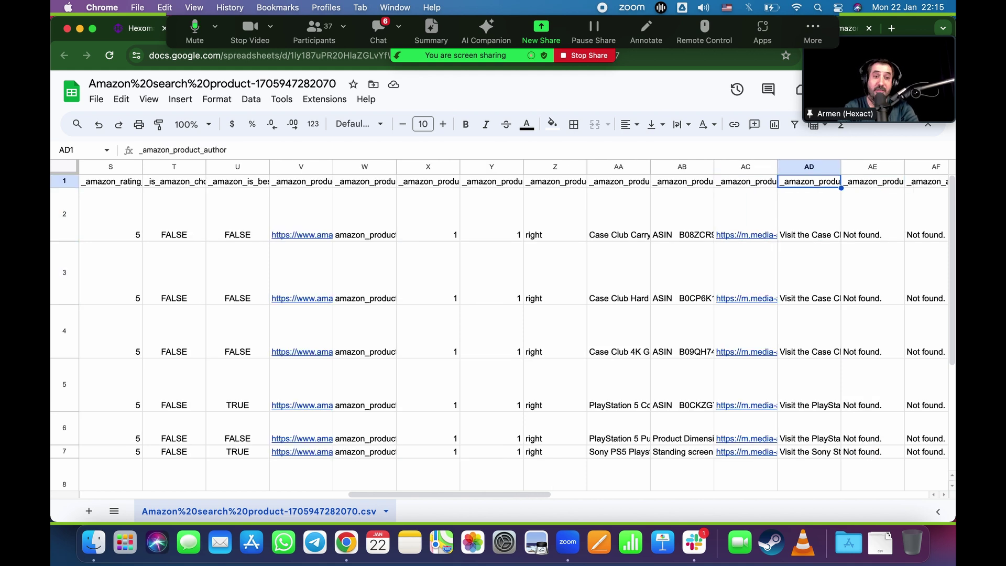
key(Right)
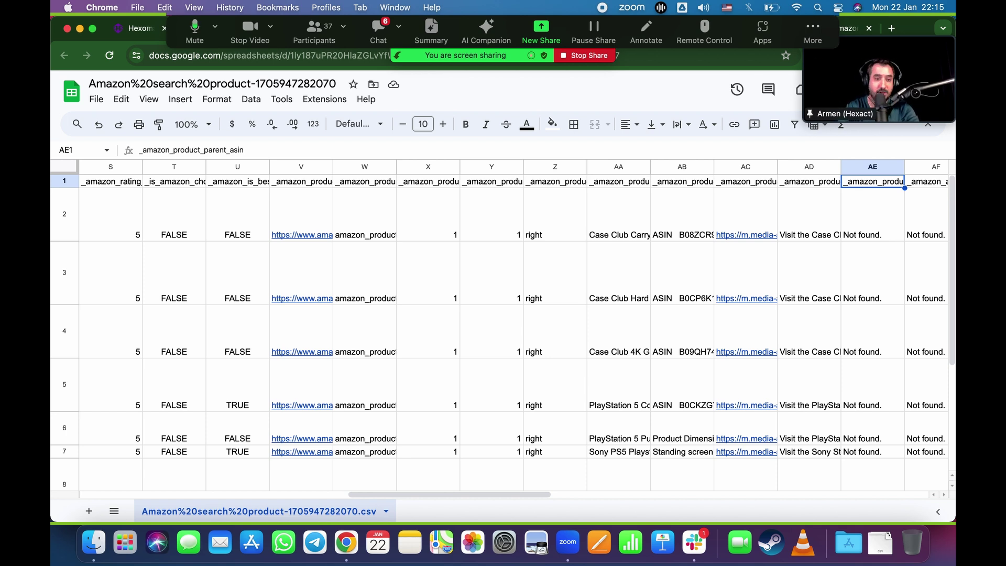
key(Right)
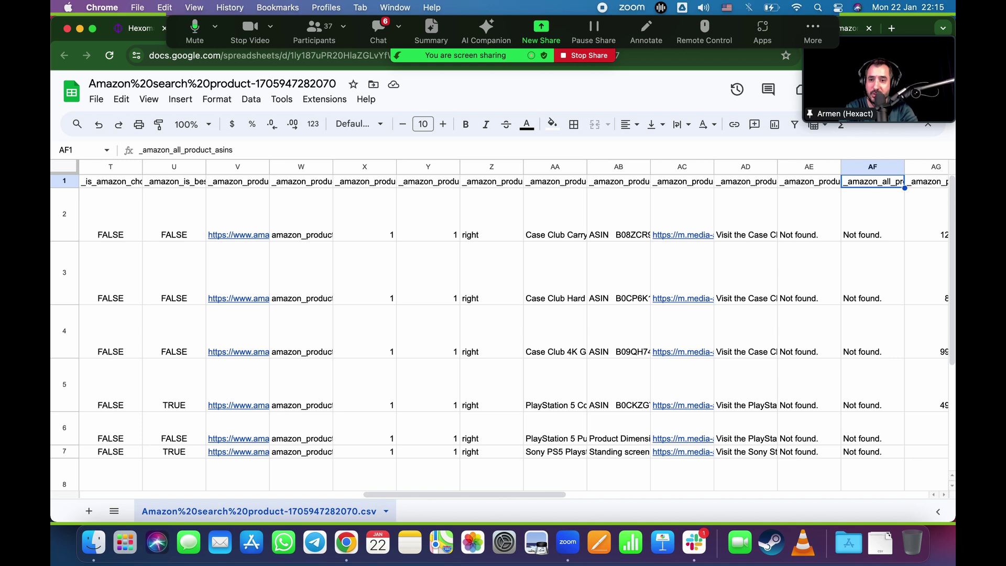
- Review the product price range, currency, rating position and rating type headers
key(Right)
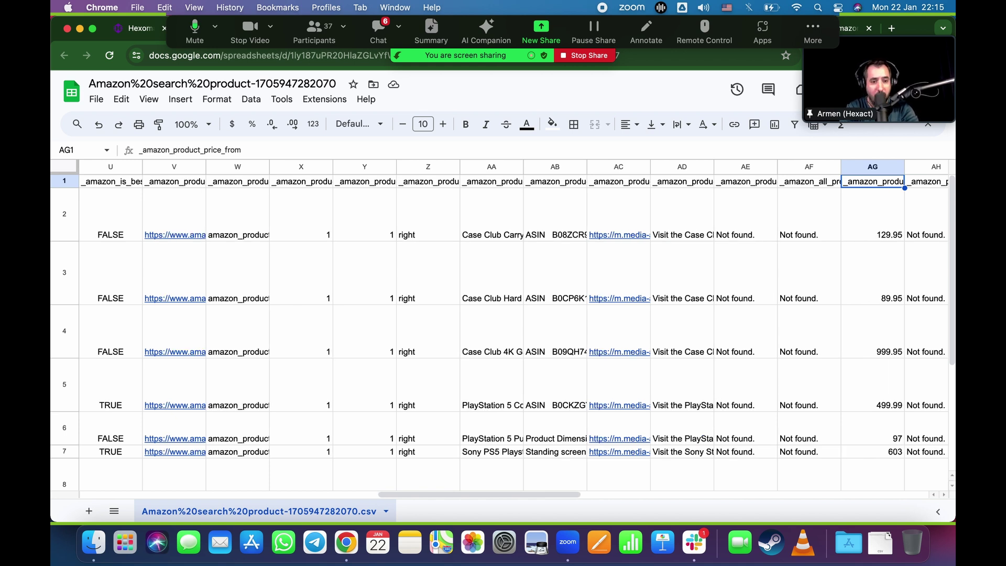
key(Right)
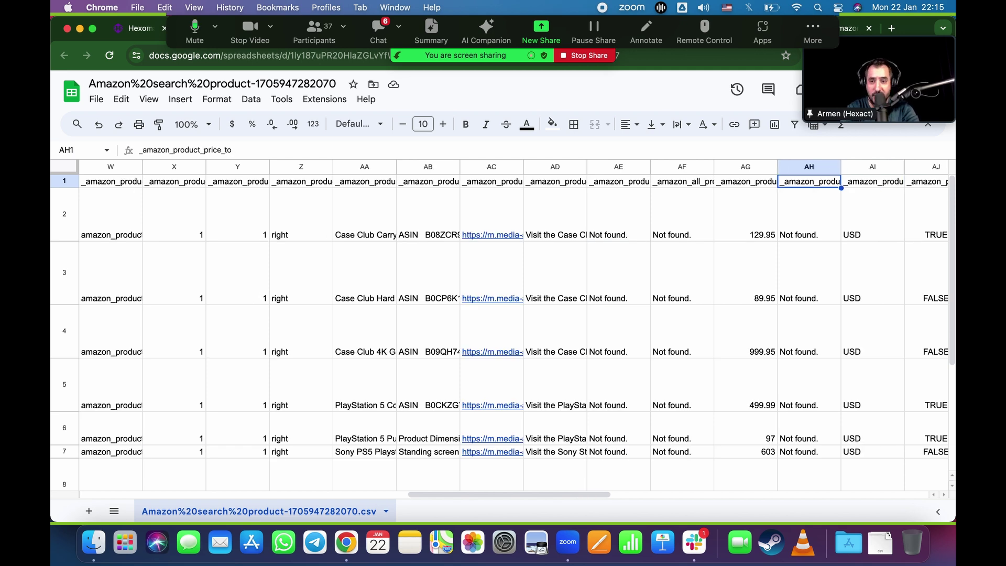
key(Right)
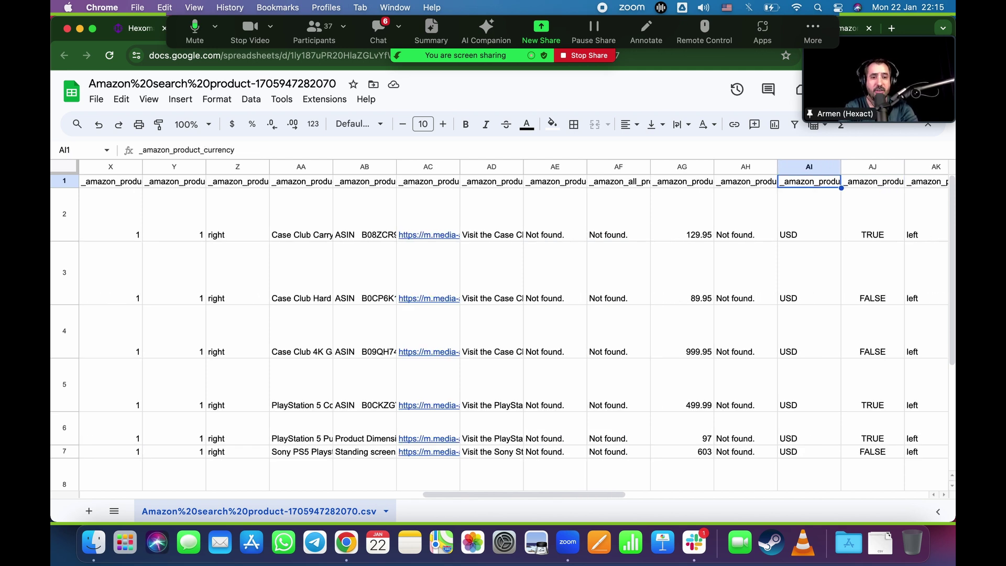
key(Right)
key(Right)
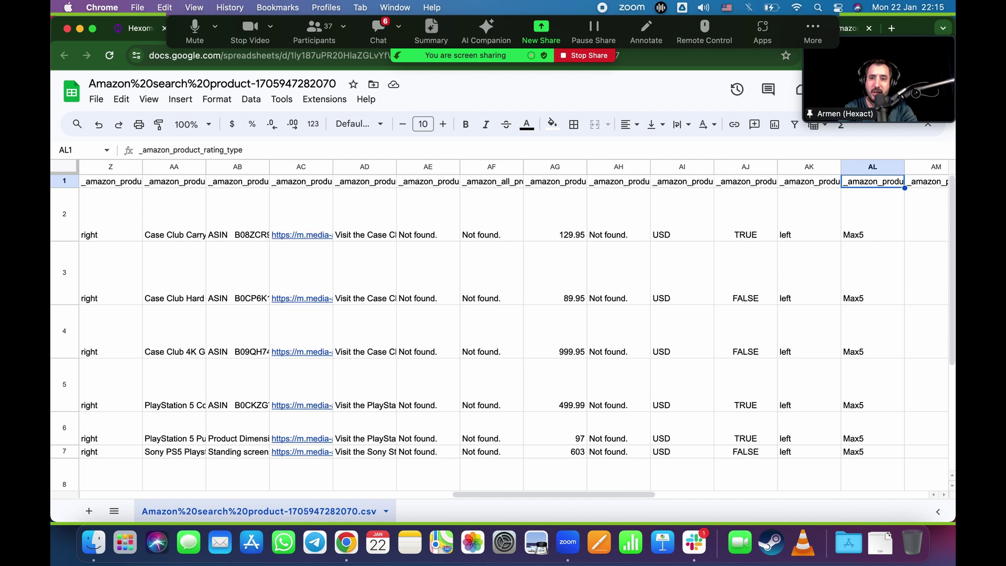
key(Left)
key(Right)
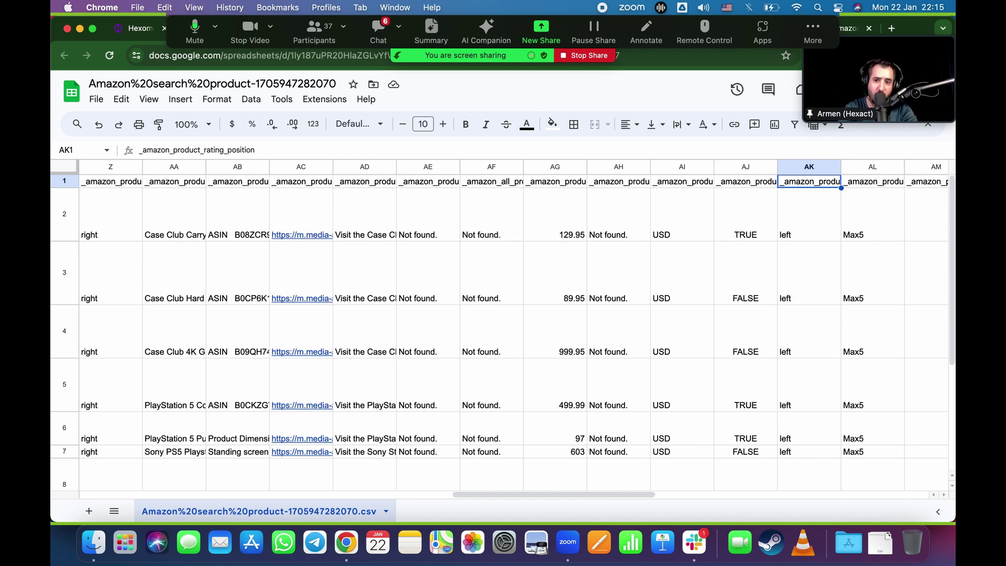
- Review the remaining product rating columns up to the maximum rating header
key(Right)
key(Right)
key(Right)
key(Right)
key(Right)
key(Right)
key(Right)
key(Right)
key(Right)
key(Right)
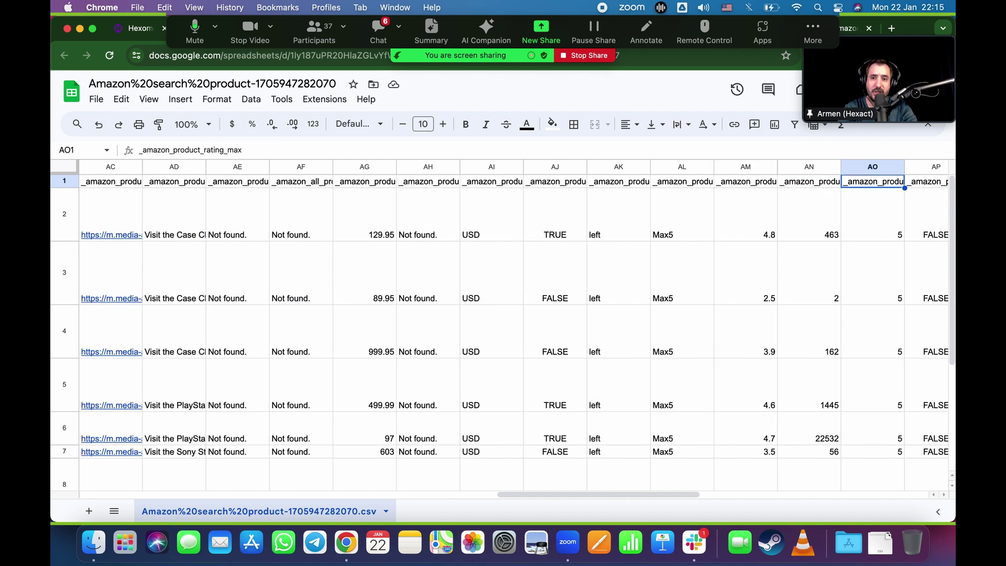
- Review the remaining product headers from customer reviews through to the product description
key(Right)
key(Right)
key(Right)
key(Right)
key(Right)
key(Right)
key(Right)
key(Right)
key(Right)
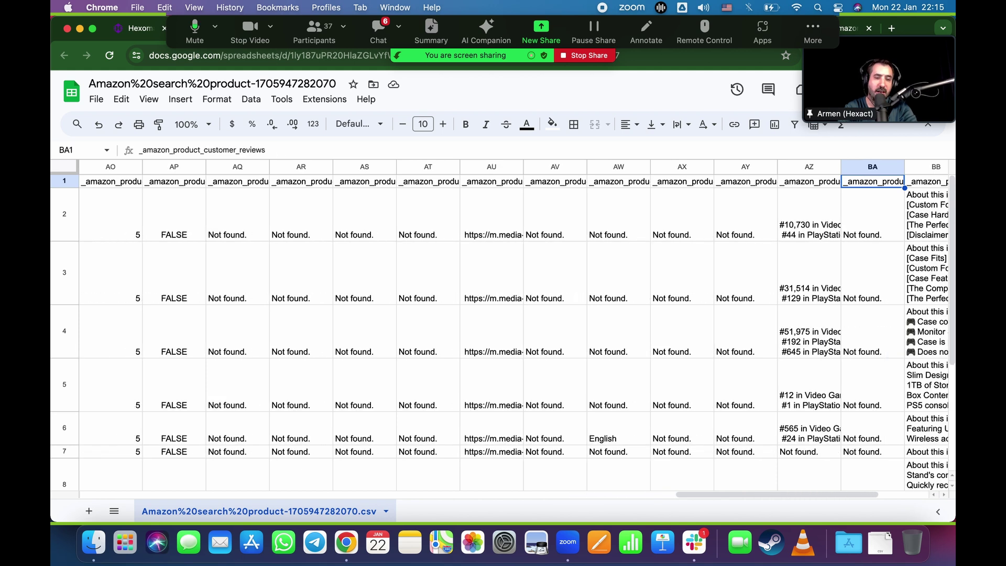
key(Left)
key(Left)
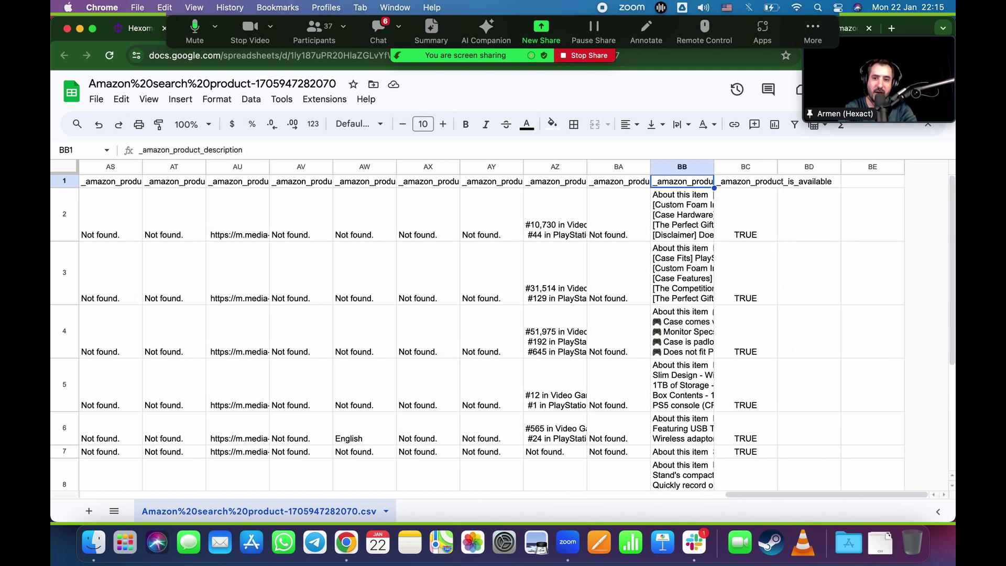
- Examine the scraped product descriptions and the category rankings in column AZ
key(Down)
key(Down)
key(Down)
key(Down)
key(Down)
key(Down)
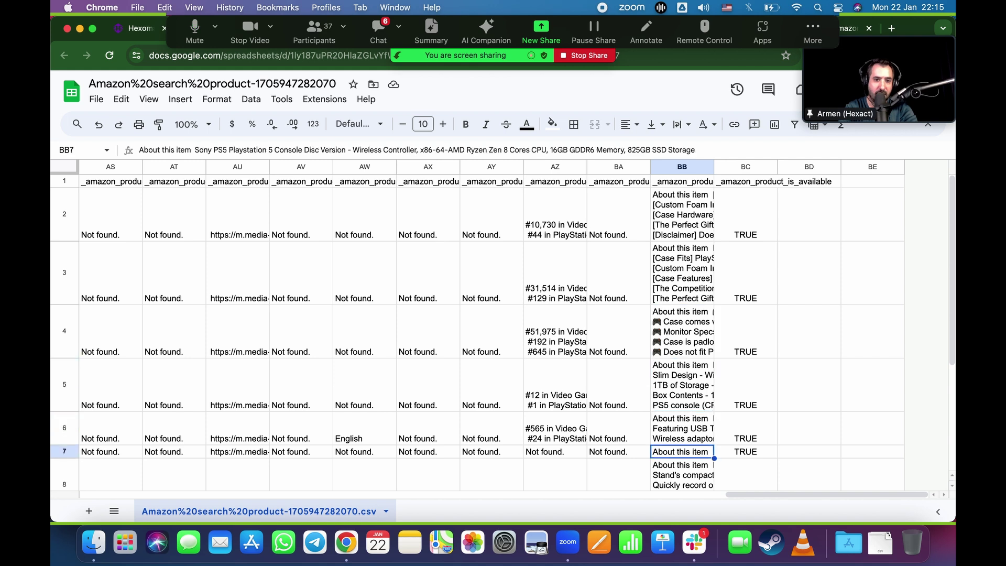
key(Left)
key(Left)
key(Up)
key(Up)
key(Up)
key(Up)
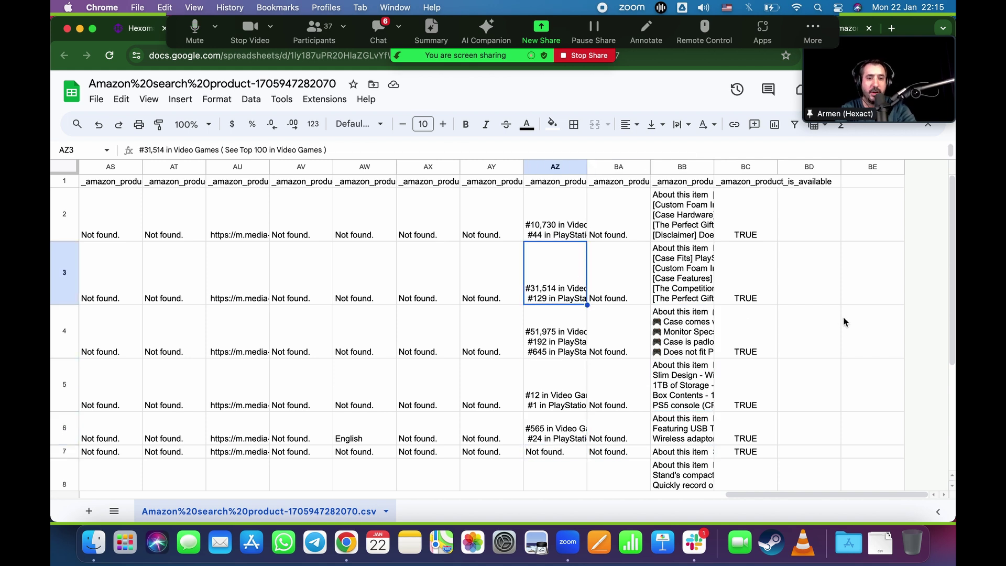
- Examine the scraped product description in cell BB3
key(Right)
key(Right)
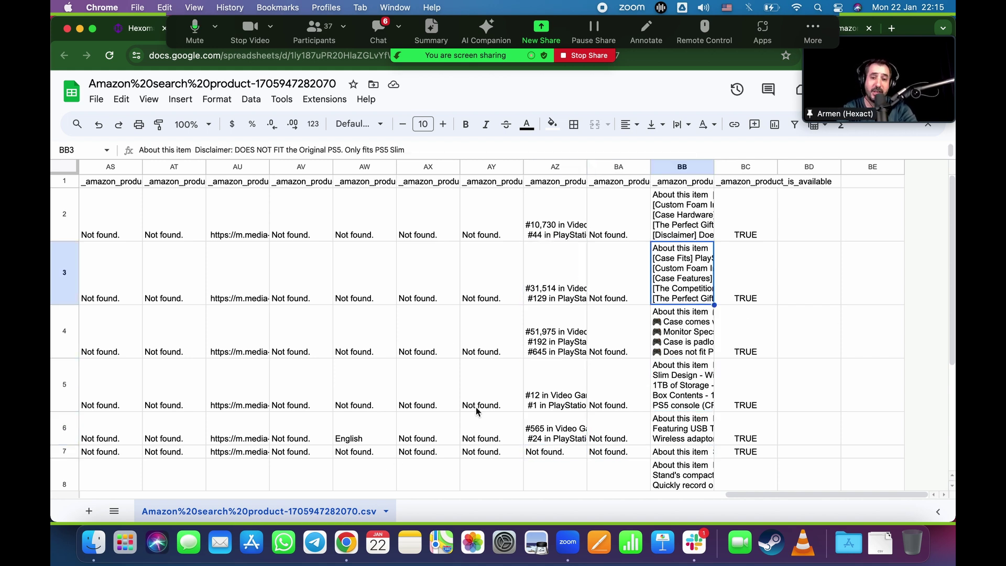
- Switch to Hexomatic and create a blank workflow that starts with the Amazon product search automation
click(140, 34)
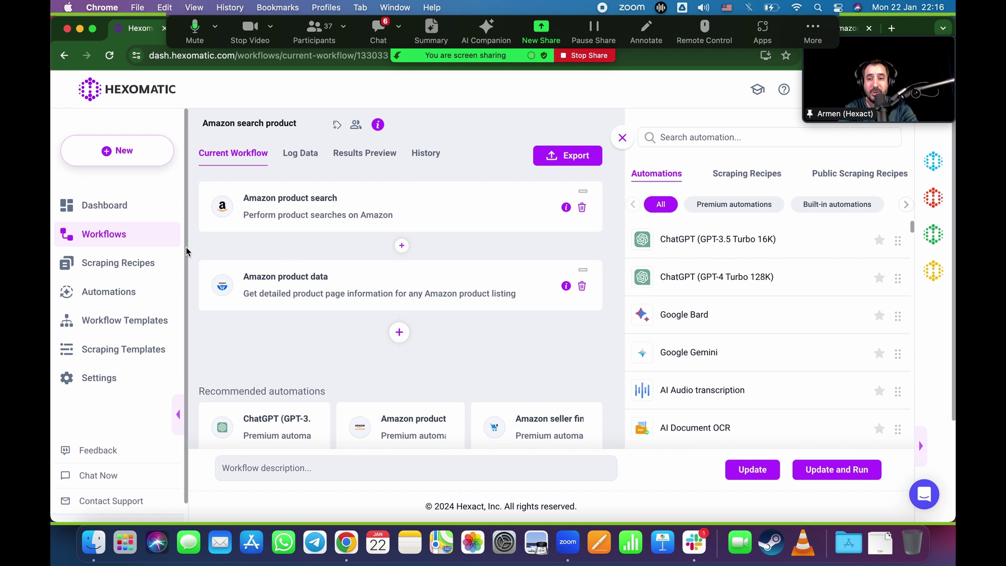
click(139, 233)
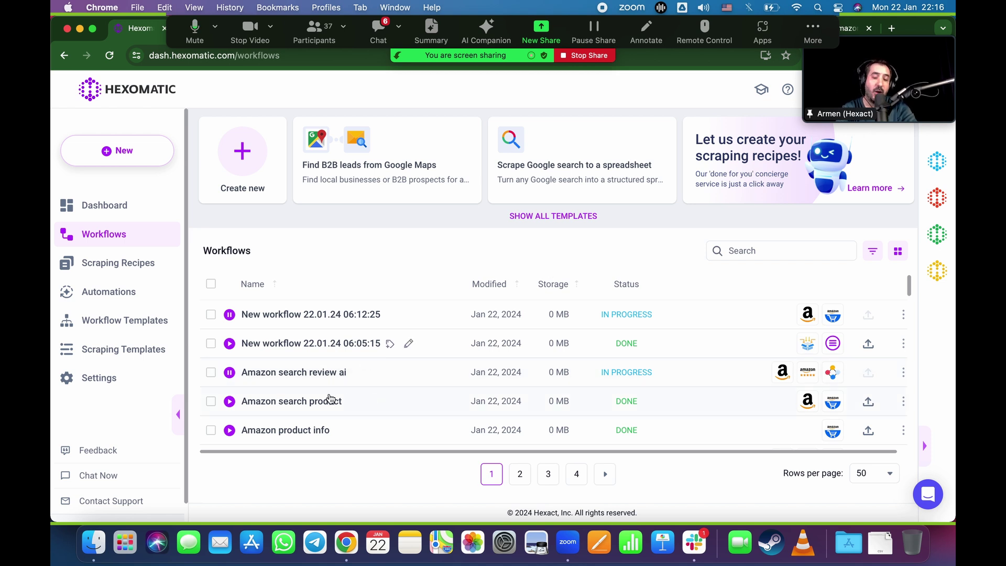
click(239, 178)
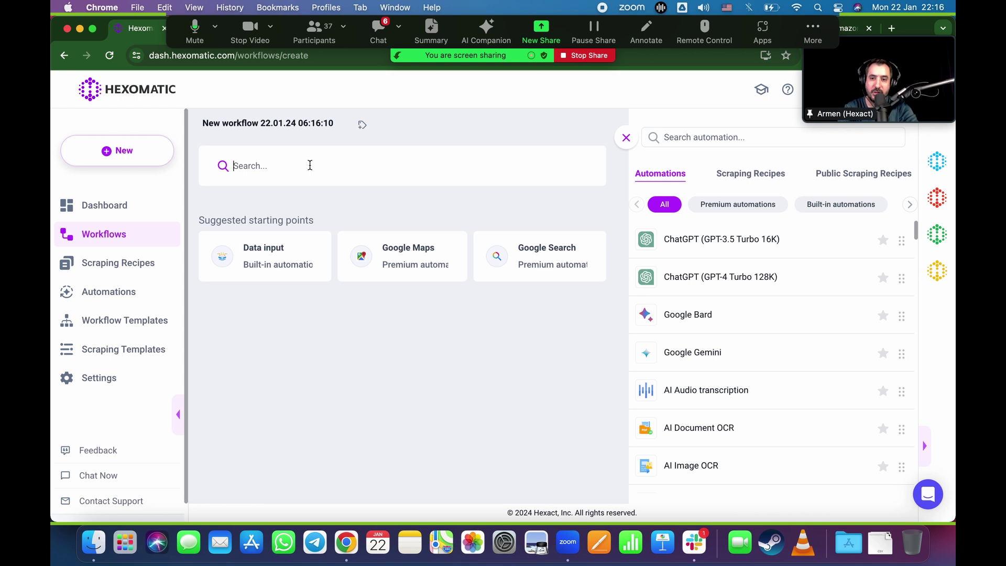
text(amazon)
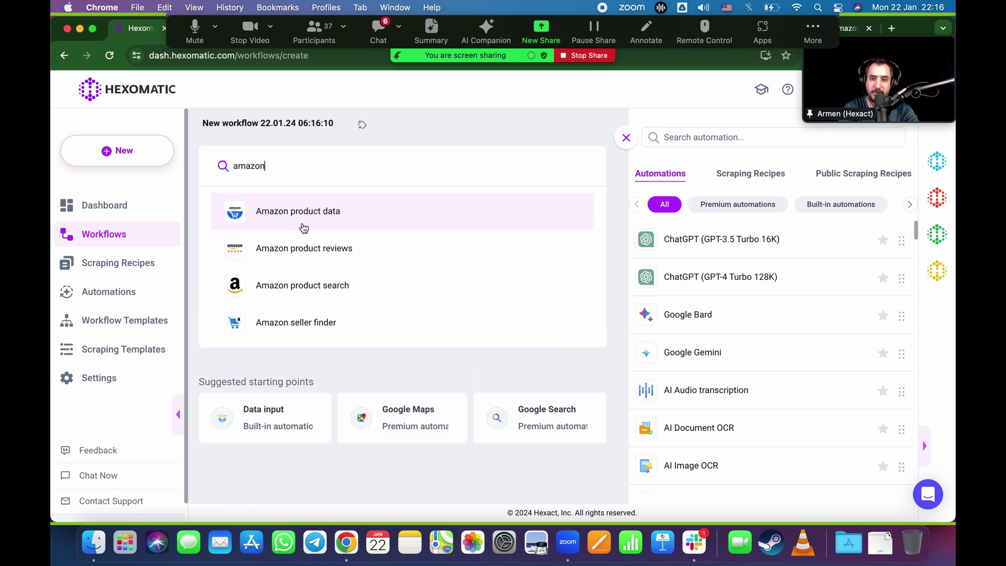
click(294, 287)
- Set the product search keyword to "nike air max" and save only results 1 to 5
click(304, 235)
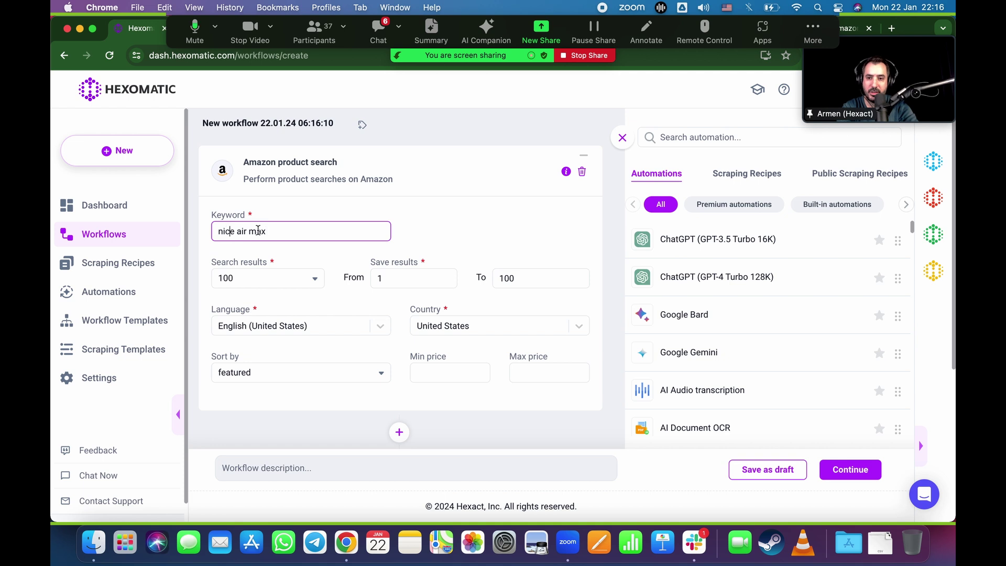
key(BackSpace)
text(k)
click(535, 278)
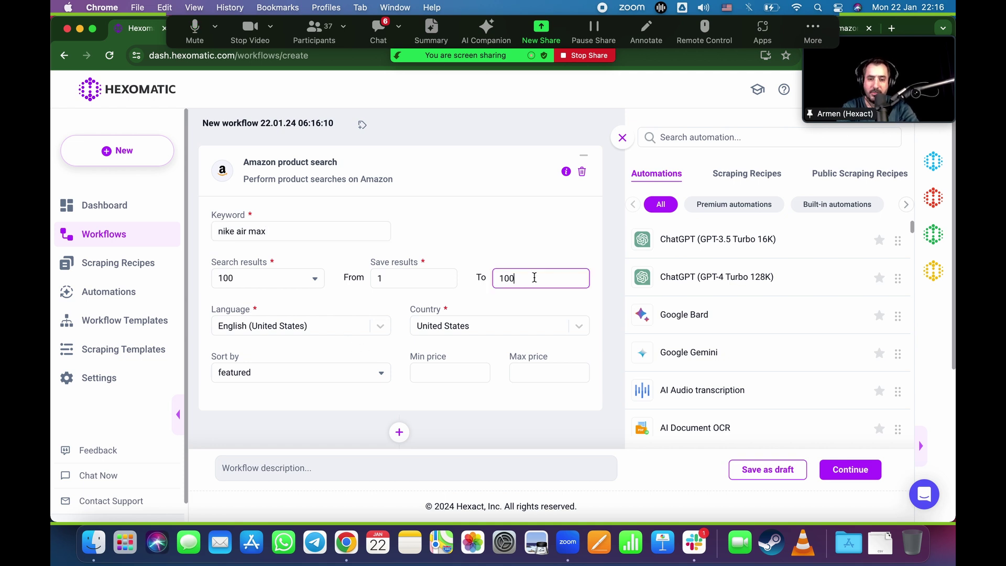
double_click(535, 278)
text(5)
click(596, 262)
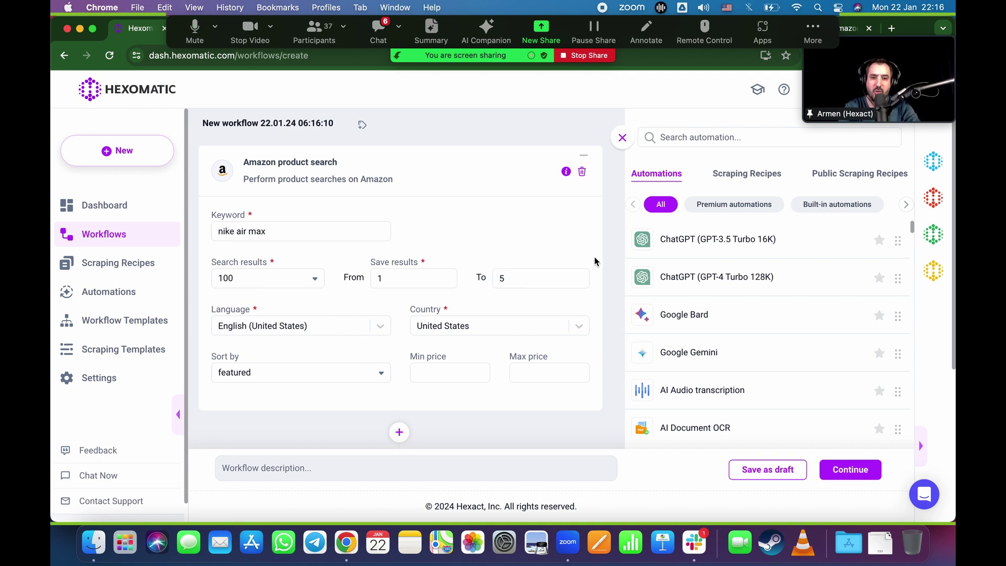
click(310, 281)
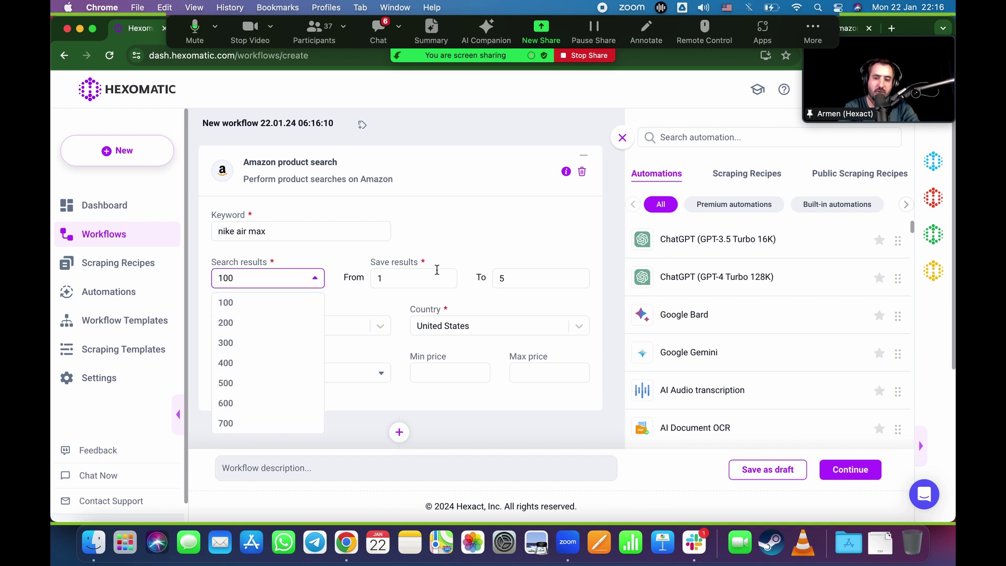
click(571, 268)
- Add the Amazon product reviews automation after the product search
scroll(504, 309, down, 3)
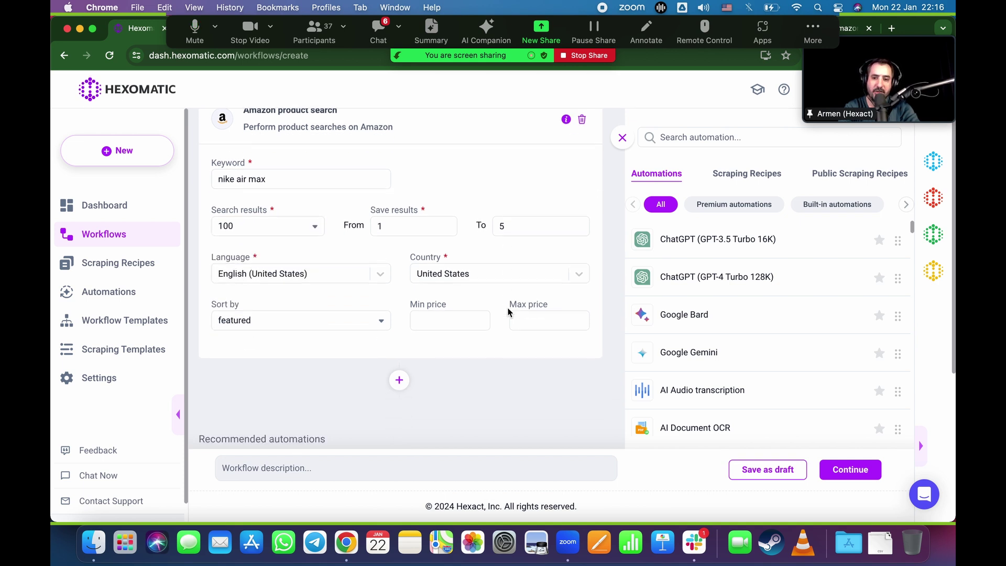
click(400, 357)
scroll(349, 371, down, 1)
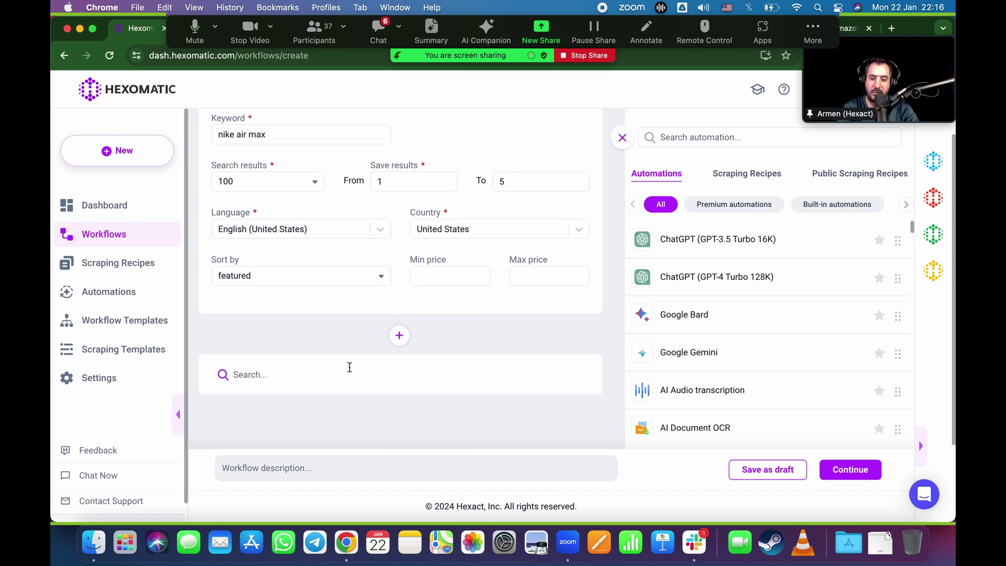
text(amazon)
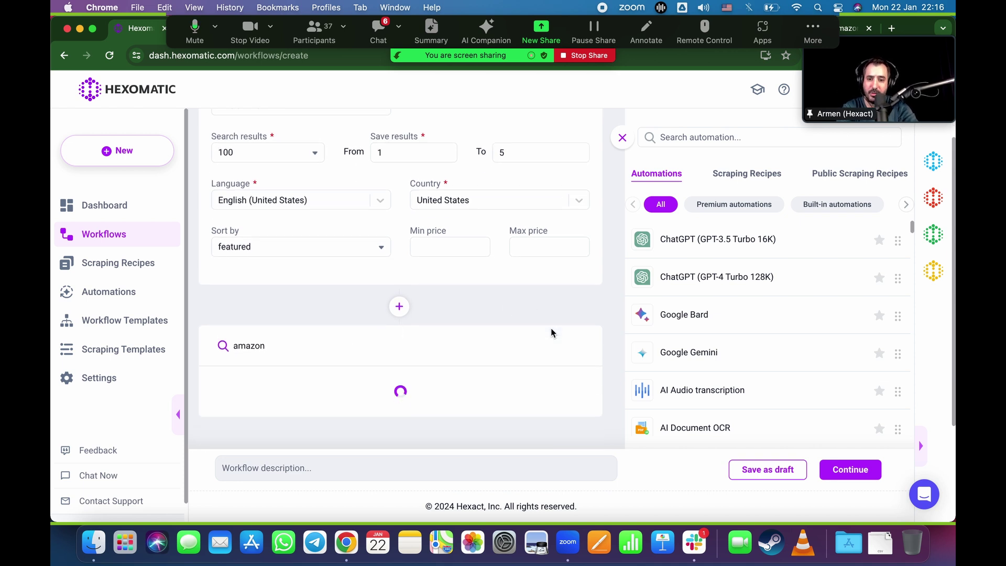
scroll(550, 332, down, 4)
click(344, 358)
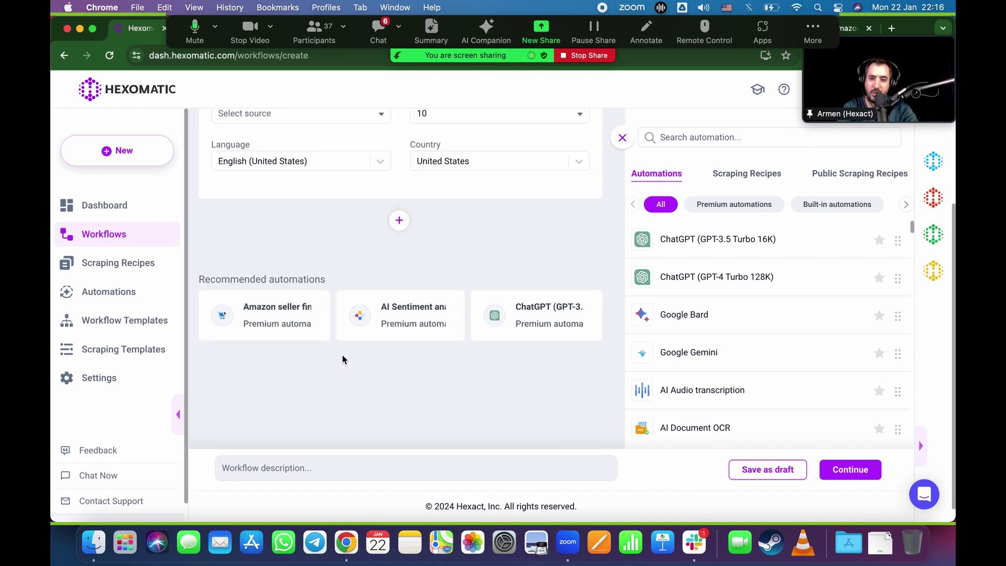
- Set the ASIN source of the Amazon product reviews automation to "amazon data asin"
scroll(378, 283, up, 4)
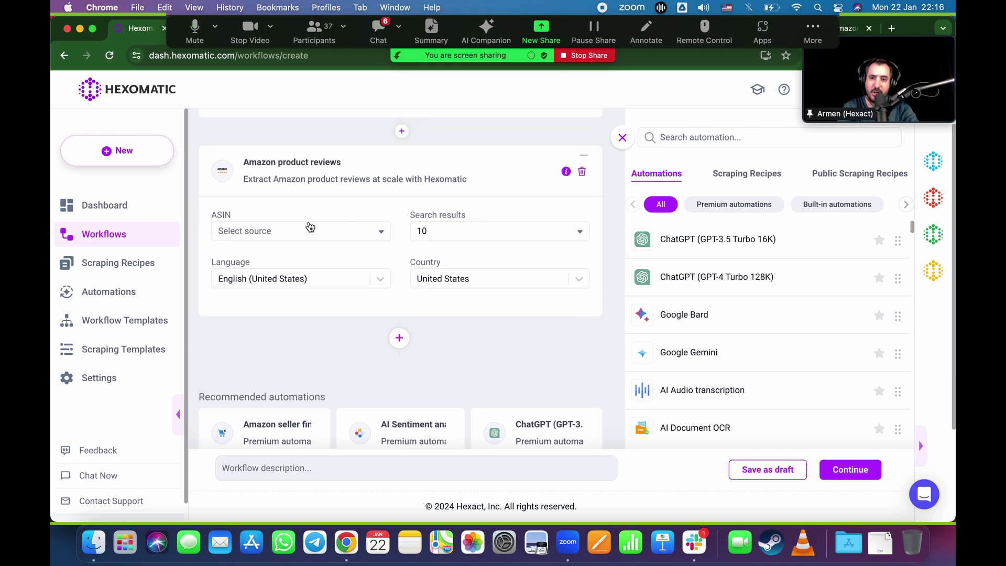
click(308, 230)
scroll(283, 335, up, 1)
scroll(284, 336, up, 1)
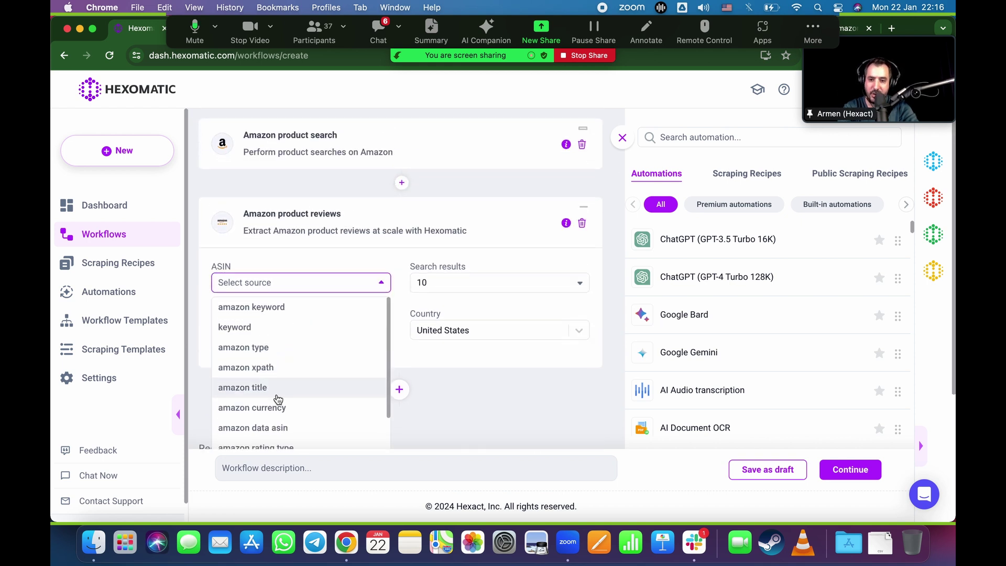
click(261, 428)
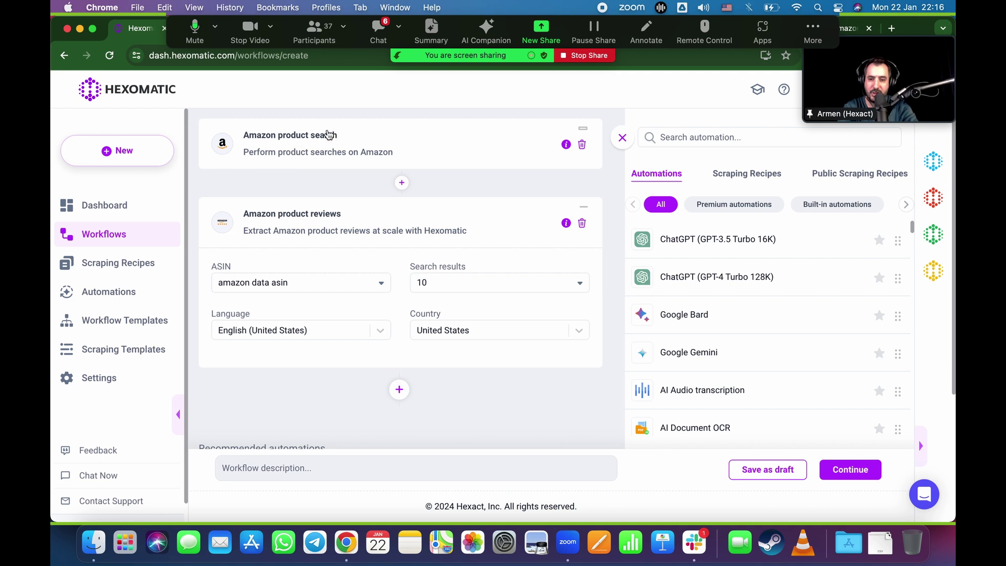
- Review the available search result amounts for the Amazon product reviews automation
click(571, 288)
scroll(471, 400, down, 5)
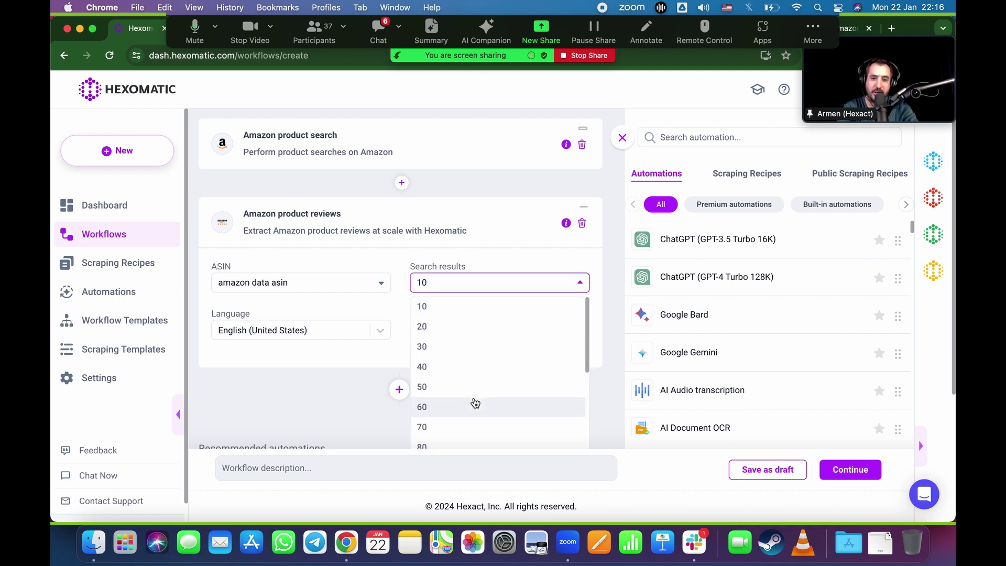
scroll(557, 303, up, 2)
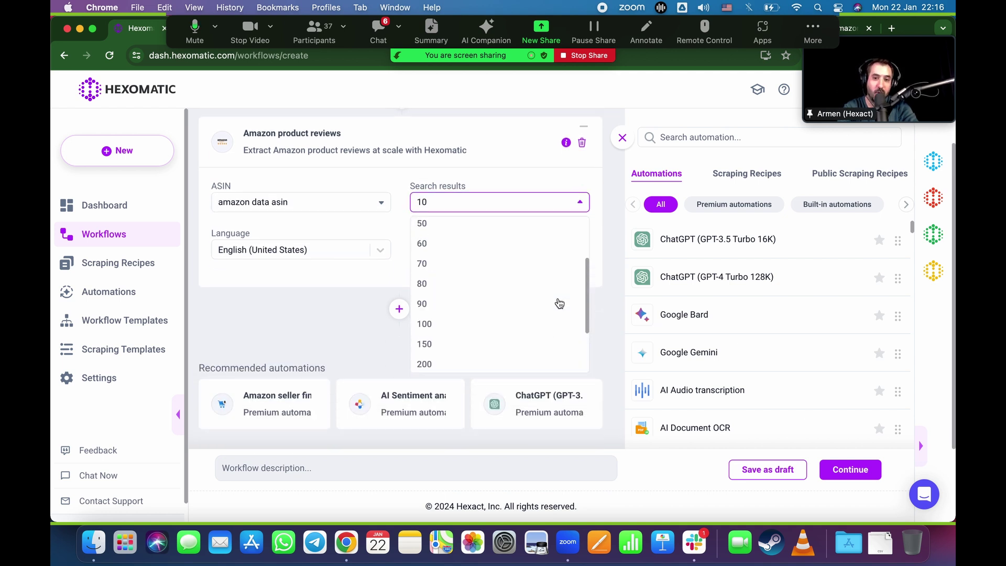
scroll(550, 288, down, 2)
scroll(546, 294, up, 3)
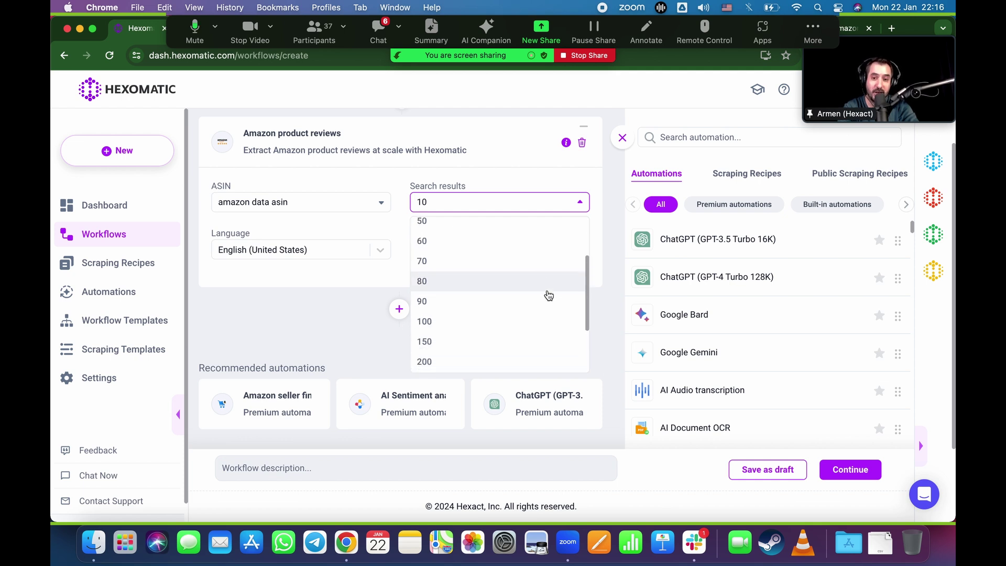
scroll(546, 294, down, 2)
scroll(503, 267, up, 4)
scroll(501, 266, down, 3)
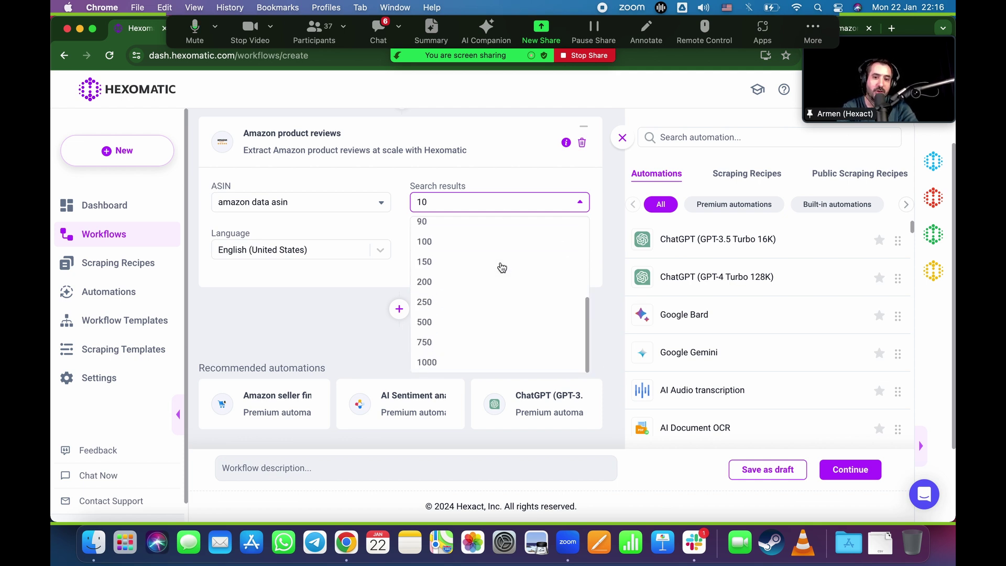
click(610, 226)
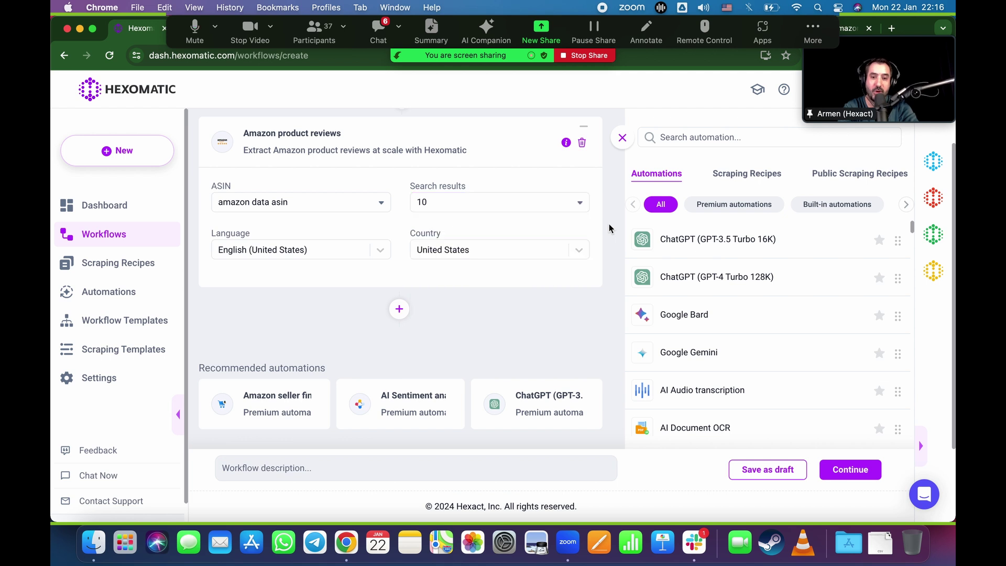
- Collapse the Amazon product reviews settings and add the AI Sentiment analysis automation below them
scroll(609, 224, up, 2)
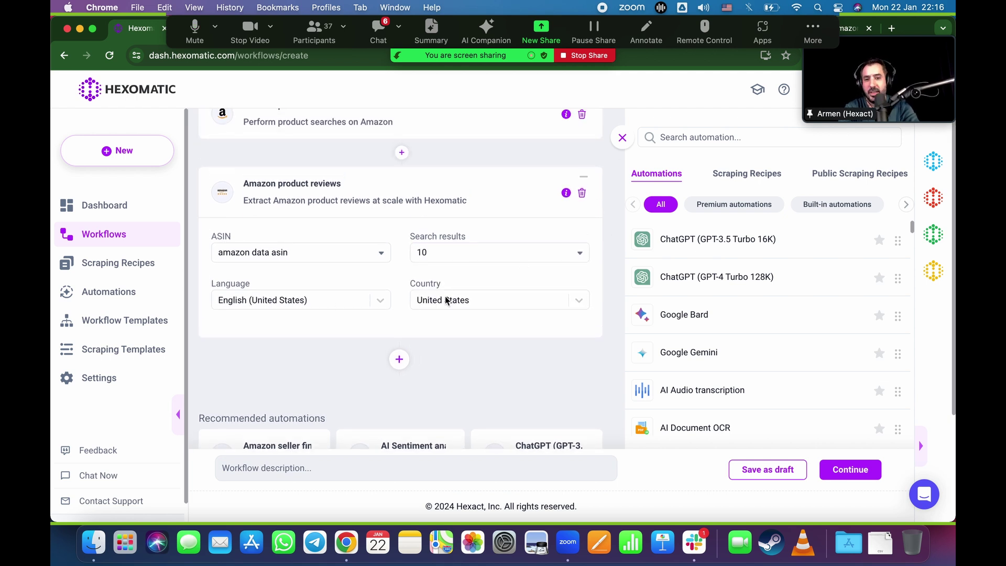
click(450, 200)
scroll(428, 265, up, 2)
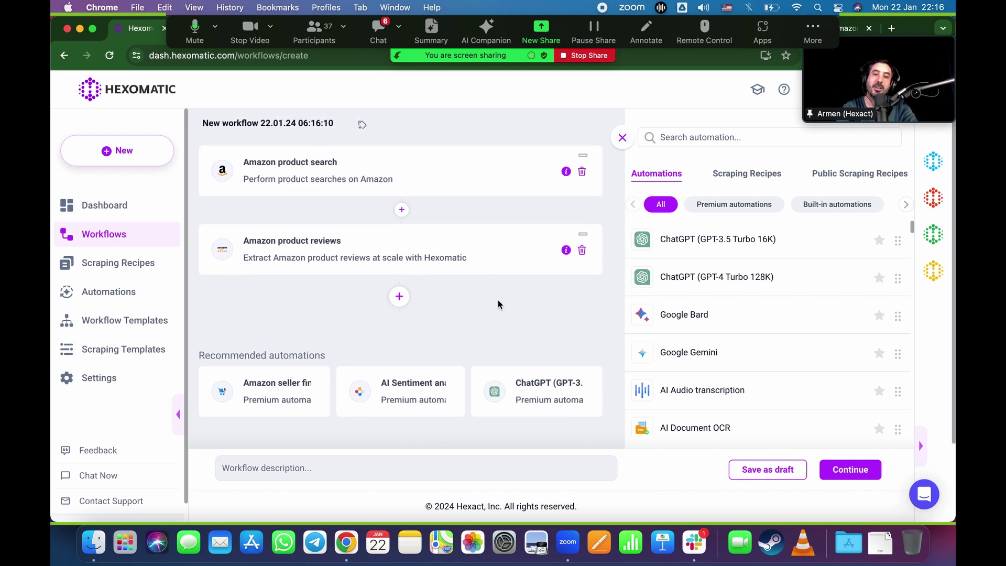
scroll(471, 294, down, 1)
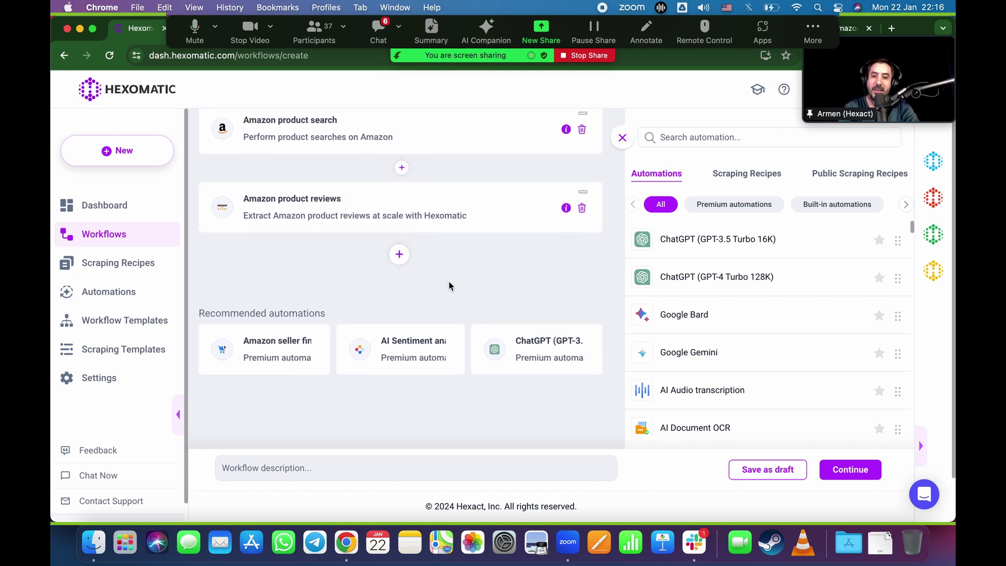
click(400, 255)
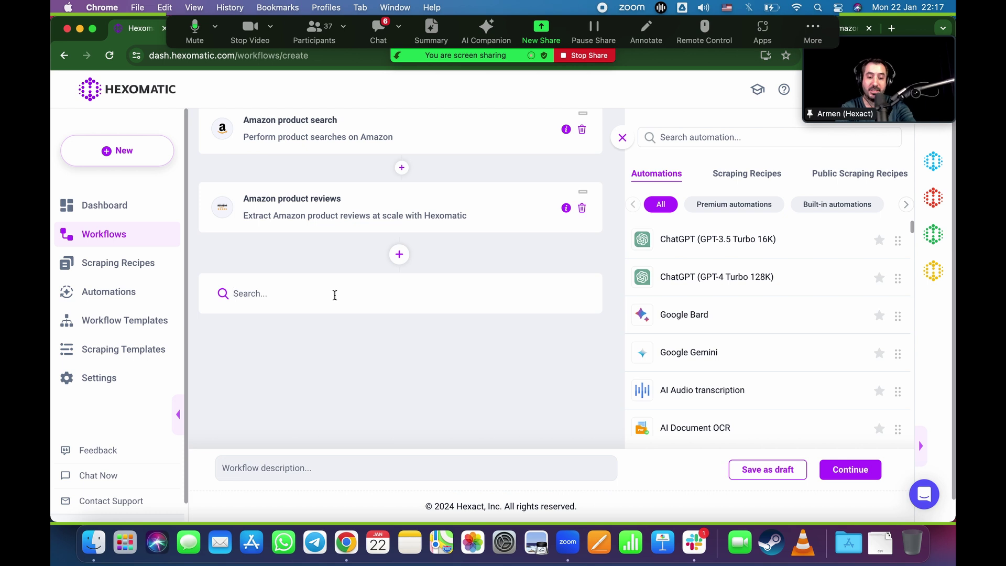
text(ai sen)
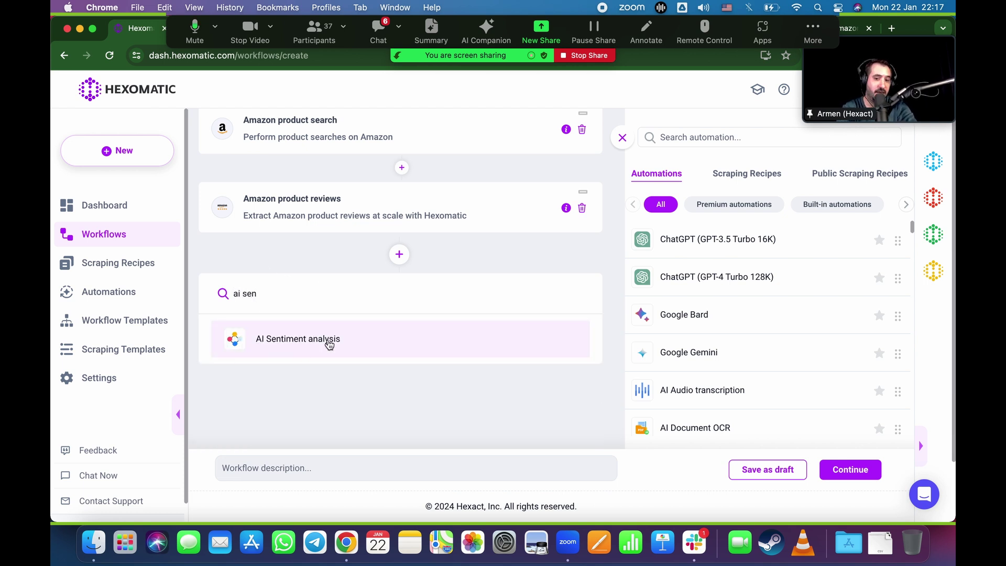
click(330, 345)
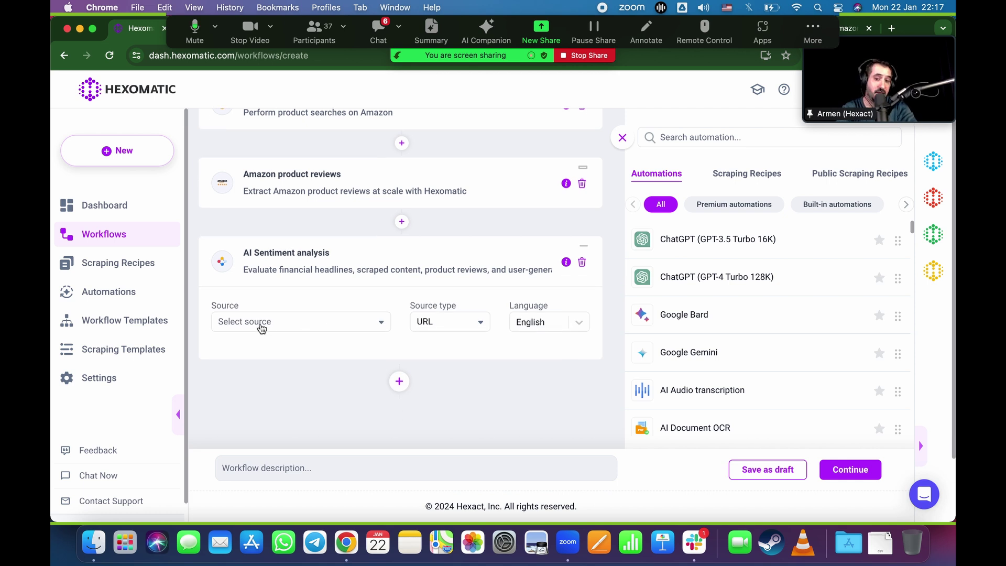
- Set the sentiment analysis source to "amazon product reviews review text" and the source type to Text
click(255, 326)
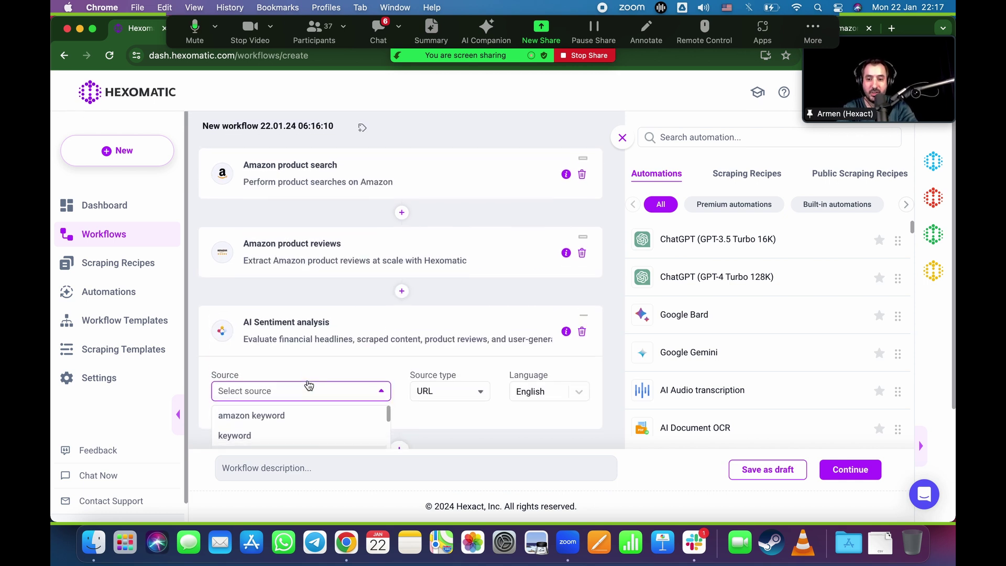
scroll(454, 312, down, 2)
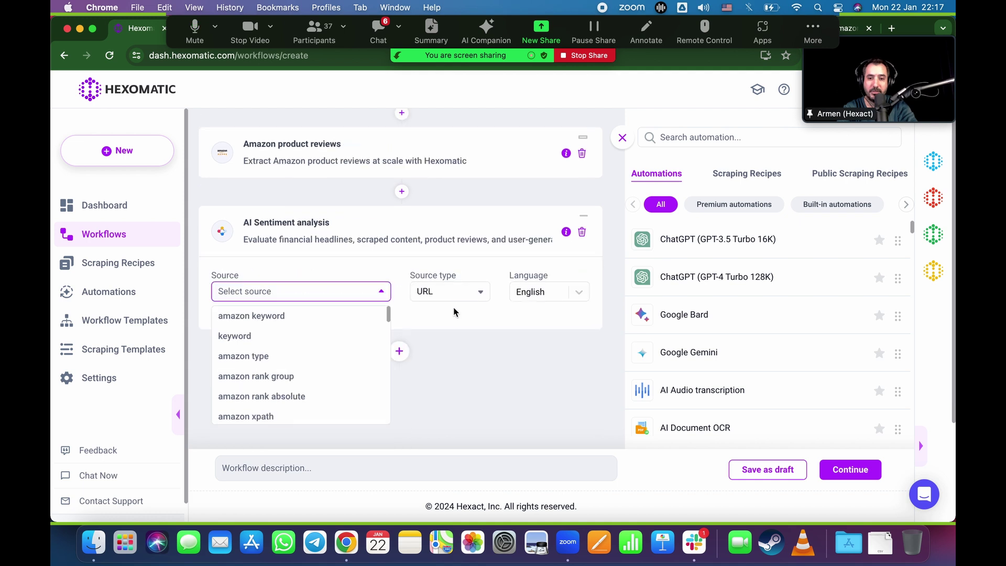
scroll(353, 339, down, 10)
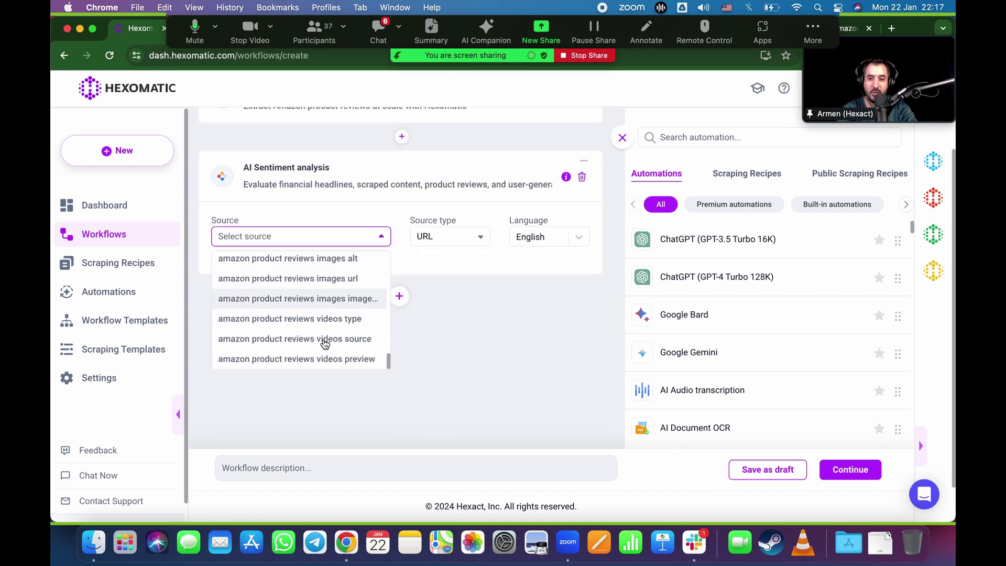
scroll(325, 343, up, 10)
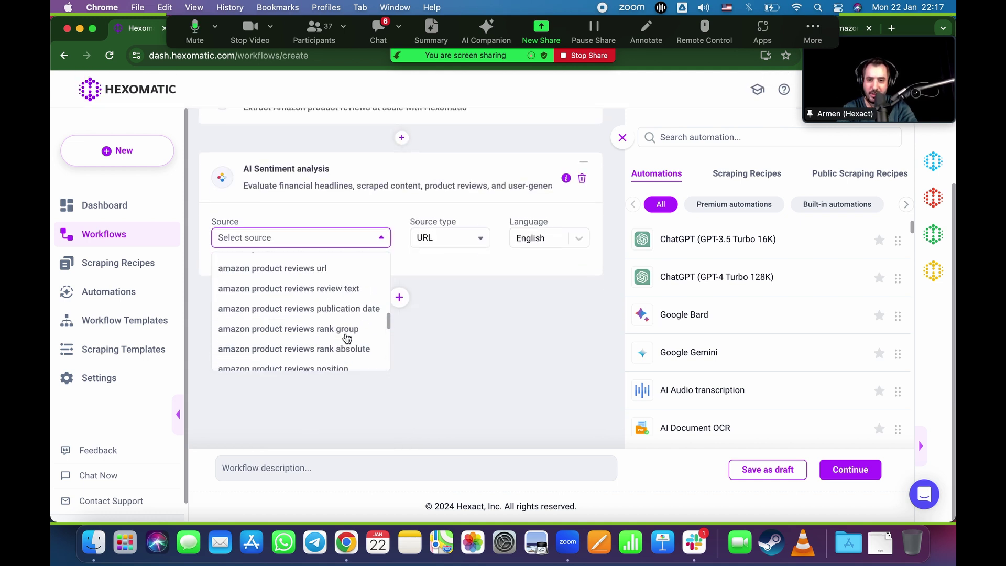
scroll(347, 338, up, 2)
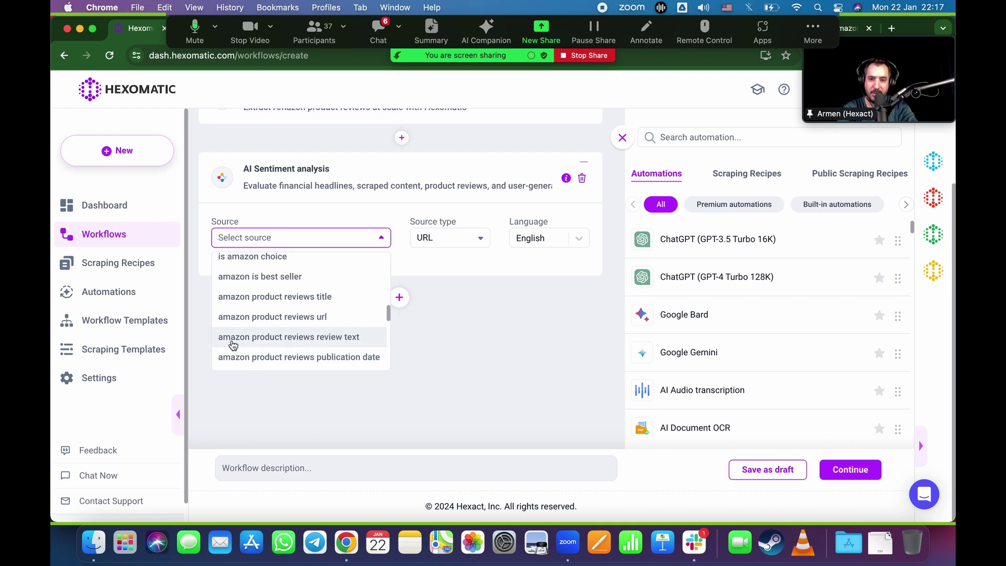
click(365, 338)
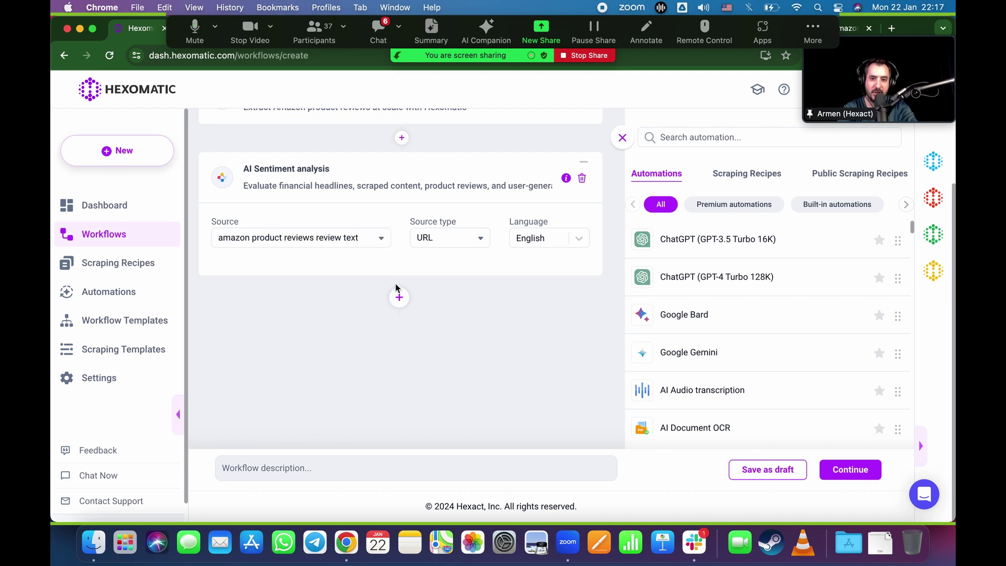
click(480, 237)
click(431, 284)
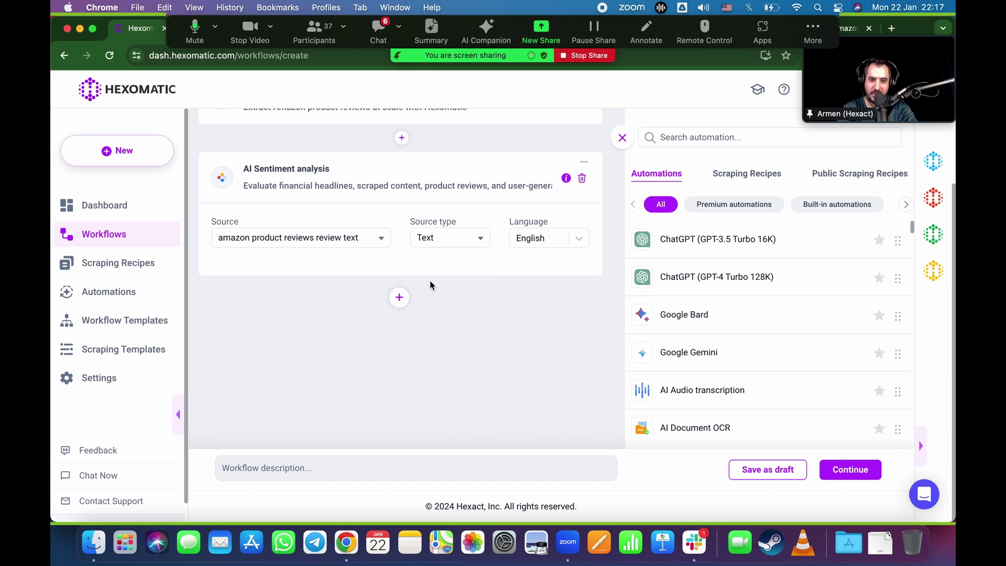
scroll(524, 278, up, 3)
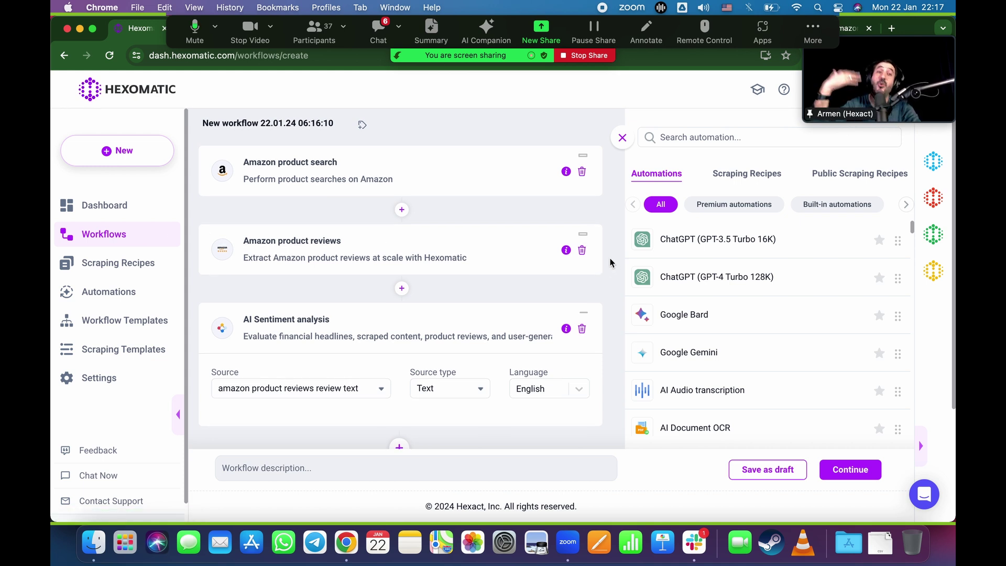
- Open an empty automation slot below AI Sentiment analysis, and leave the builder for the workflows list without saving
scroll(611, 262, down, 3)
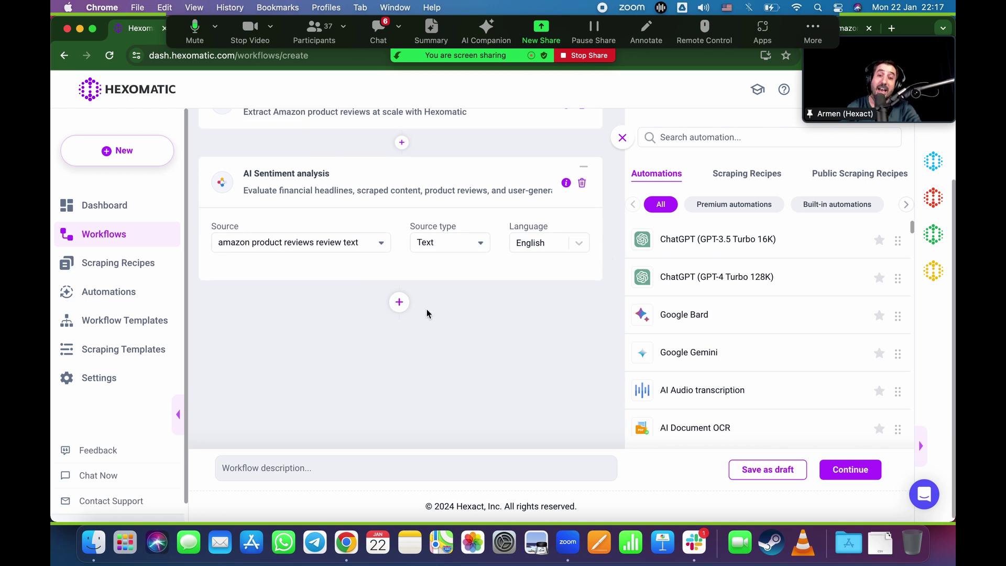
click(399, 302)
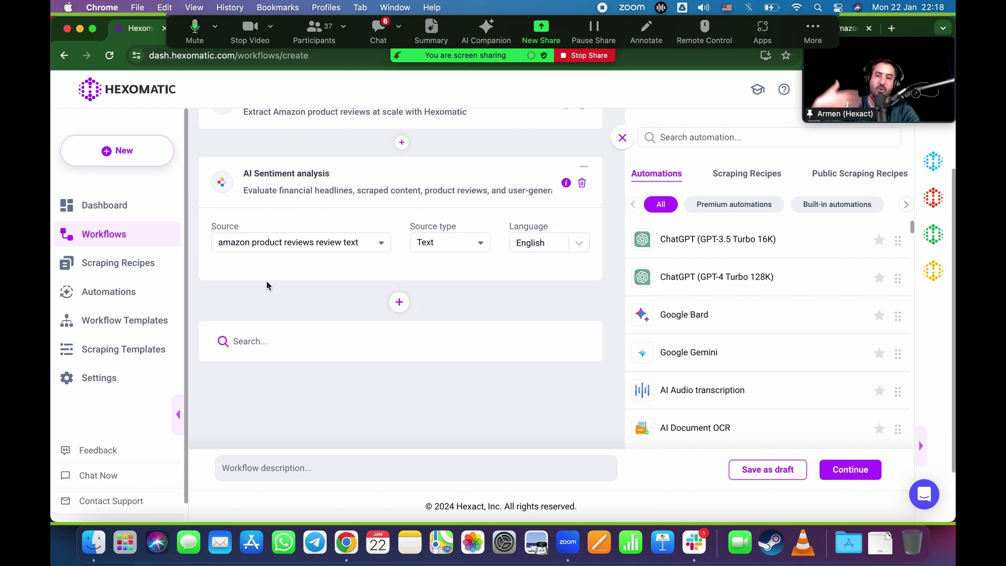
click(116, 238)
click(528, 346)
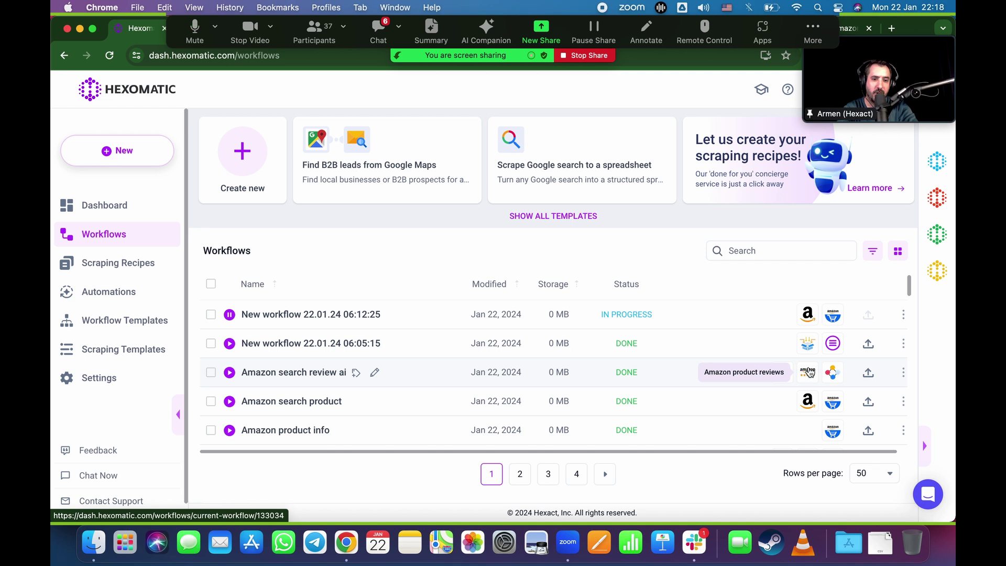
- Export all result columns of the "Amazon search review ai" workflow to Google Sheets
click(869, 374)
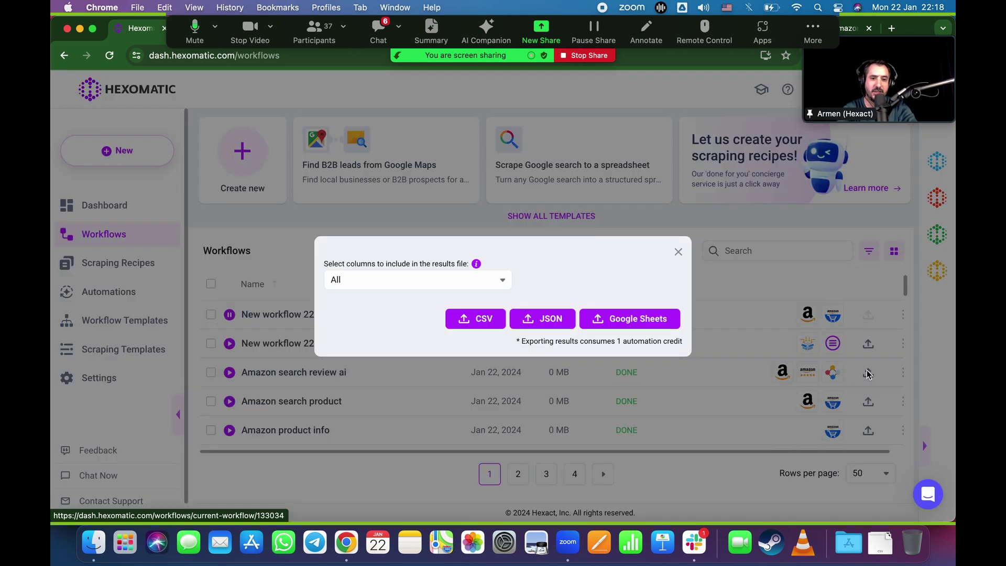
click(618, 317)
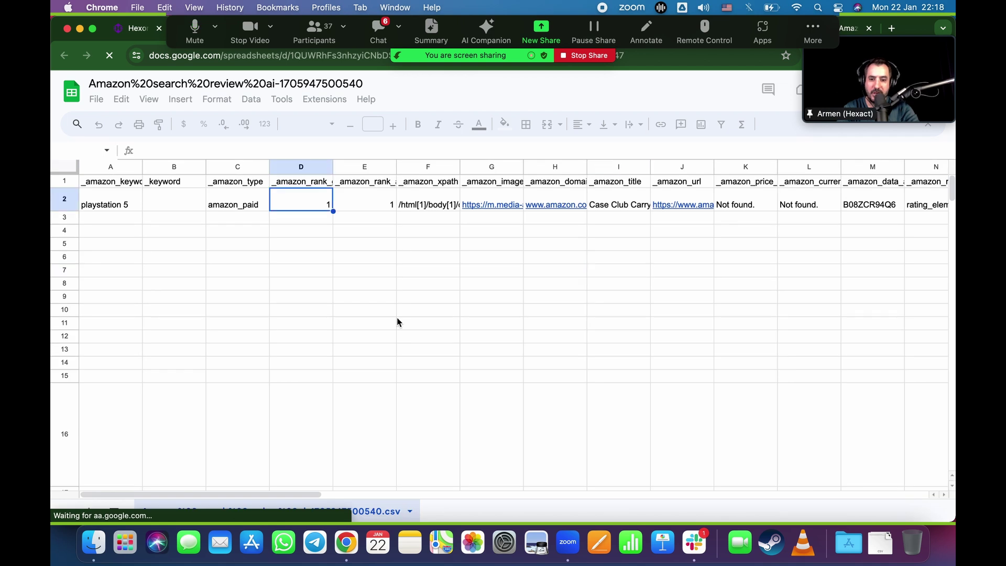
- Examine the product rows and the first data columns of the exported spreadsheet
scroll(397, 322, down, 2)
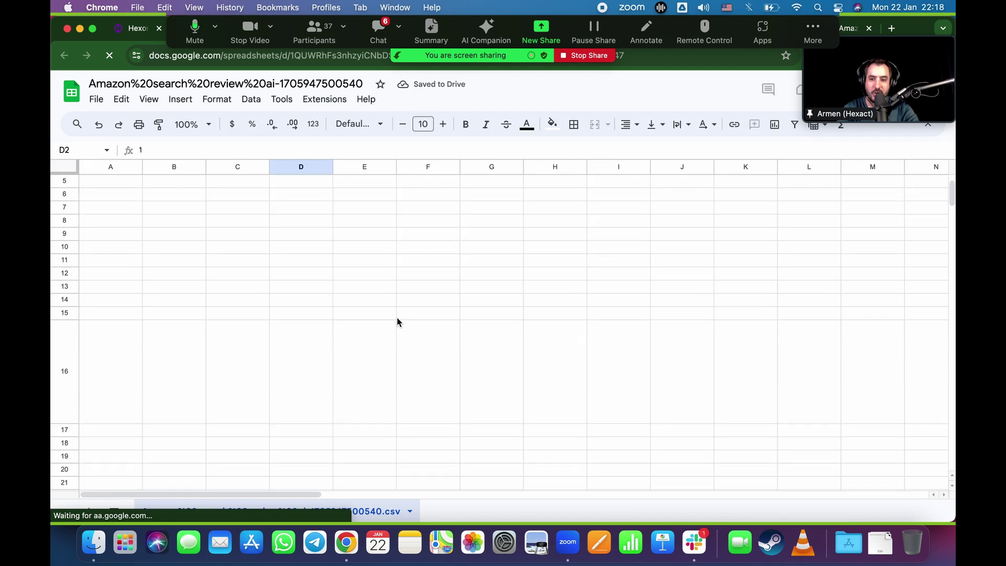
scroll(397, 322, down, 5)
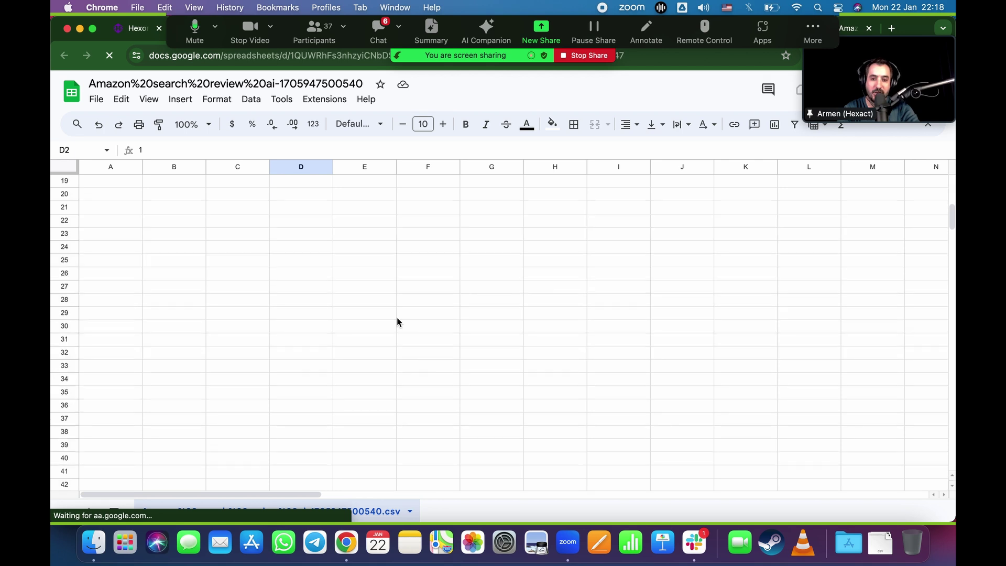
scroll(397, 322, down, 12)
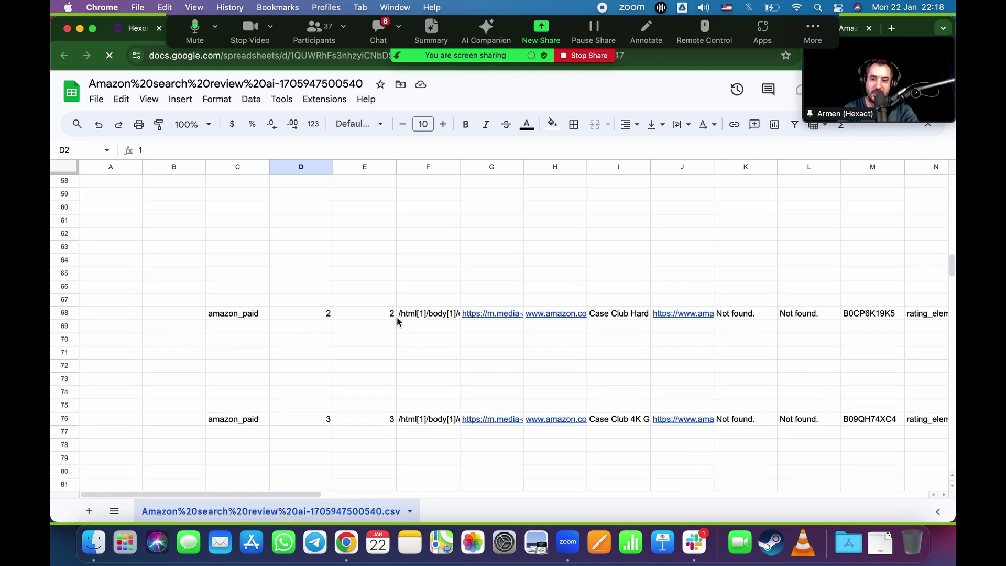
scroll(364, 417, up, 15)
scroll(364, 417, right, 2)
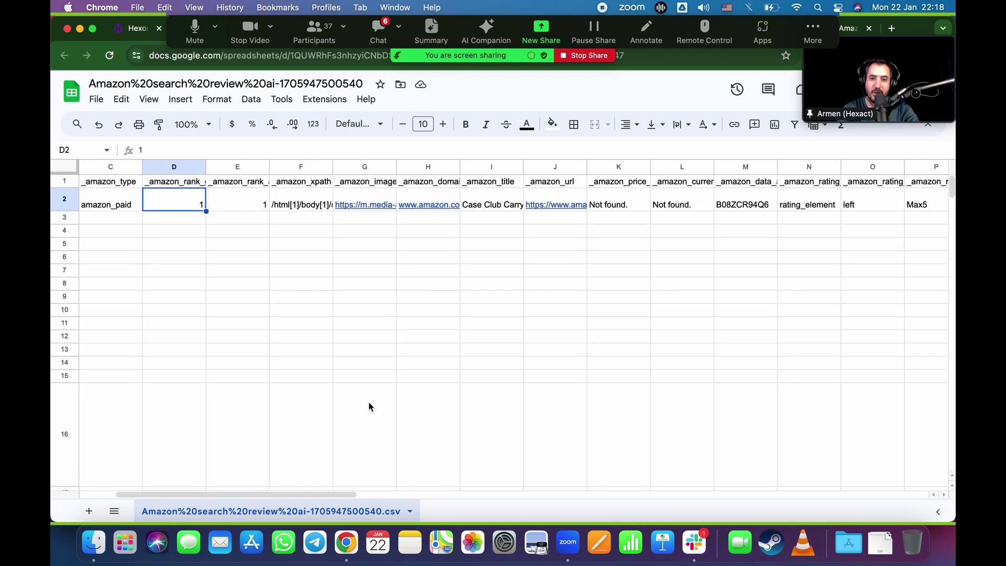
scroll(369, 401, right, 2)
scroll(369, 401, left, 2)
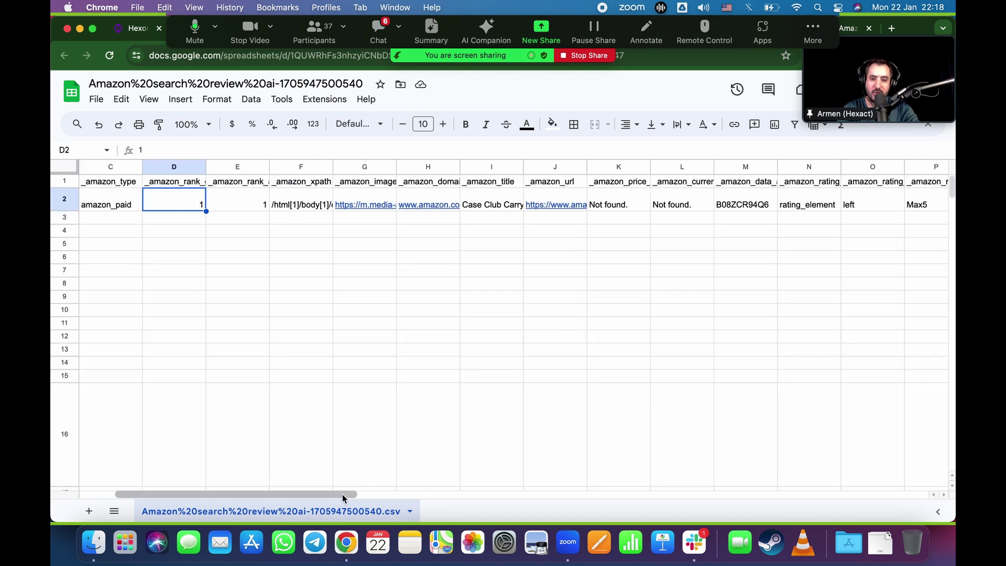
- Go to the sentiment columns at the sheet's far end and read the review sentences in AS2 and AS3
drag(342, 495, 919, 494)
click(685, 205)
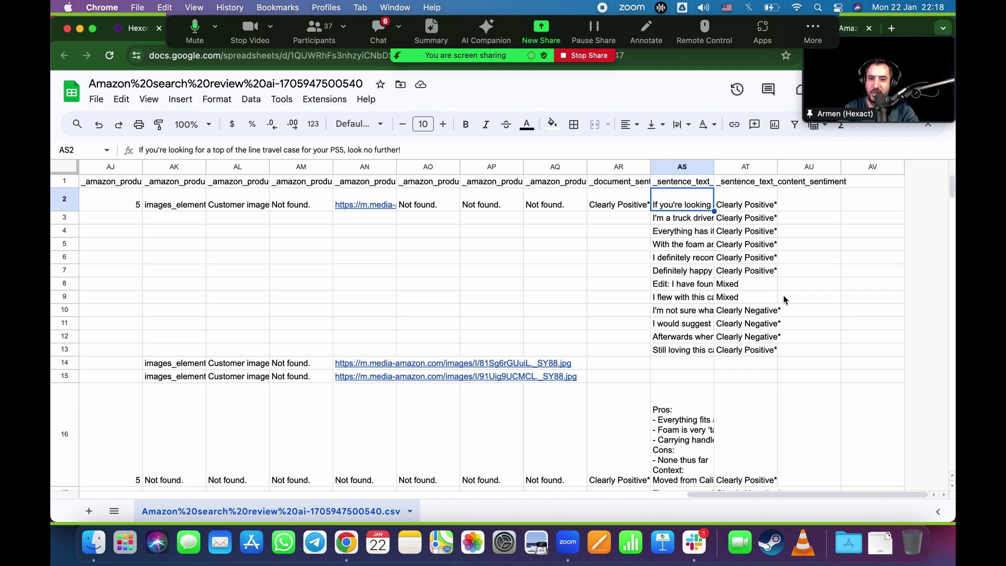
key(Down)
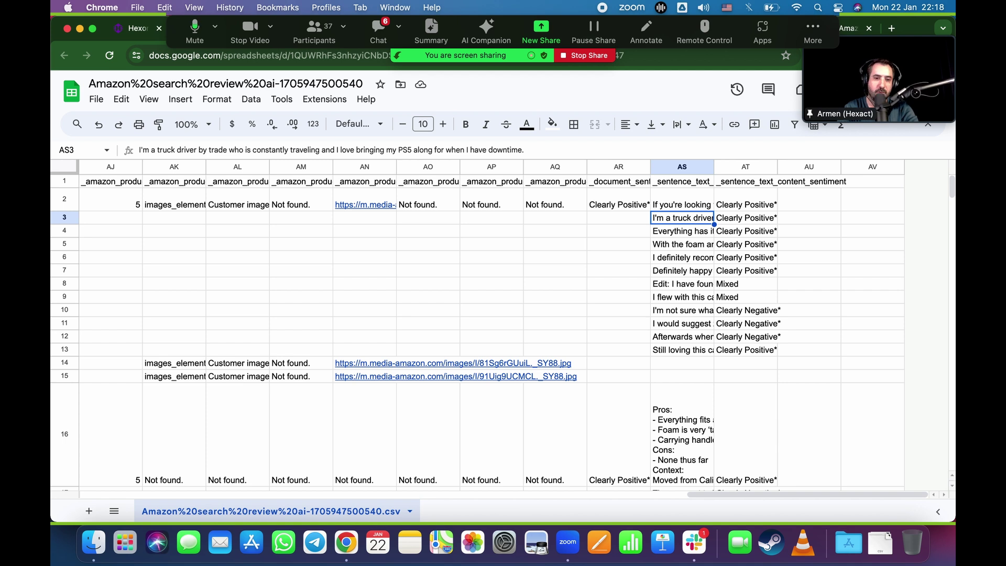
- Go through the sentence sentiment ratings in column AT one cell at a time, from row 2 to row 16
click(770, 205)
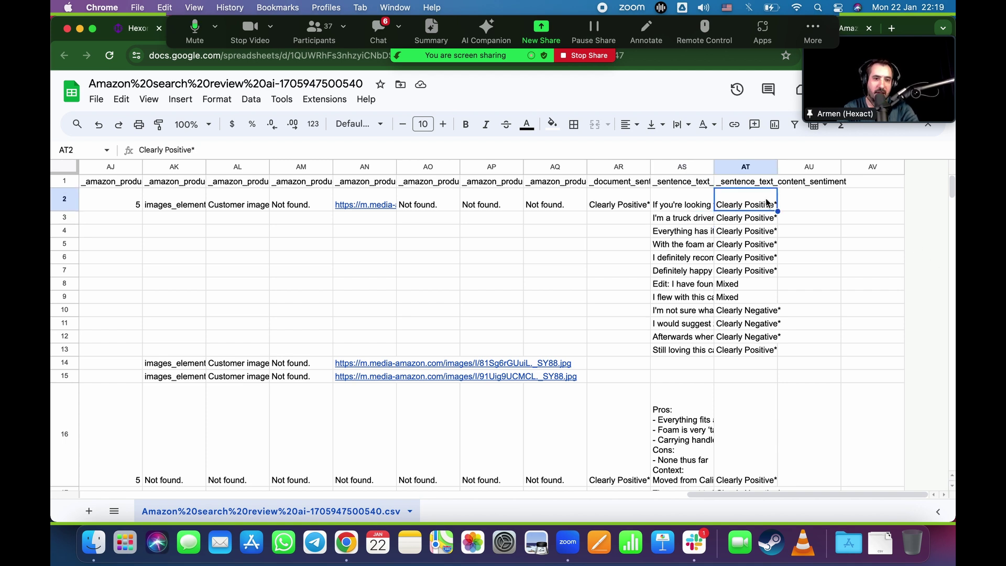
key(Down)
key(Down)
key(Down)
key(Down)
key(Down)
key(Down)
key(Down)
key(Down)
key(Down)
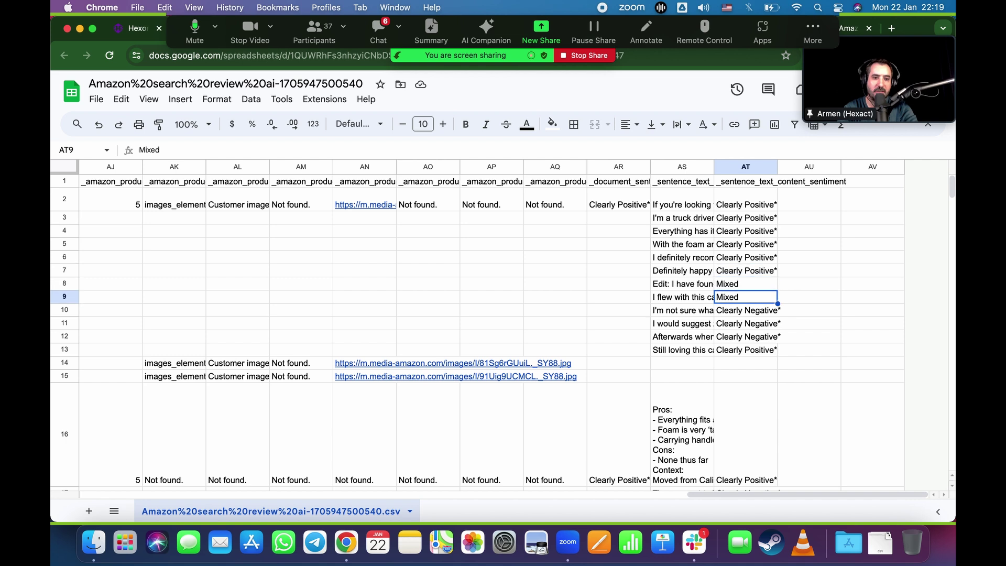
key(Down)
key(Down)
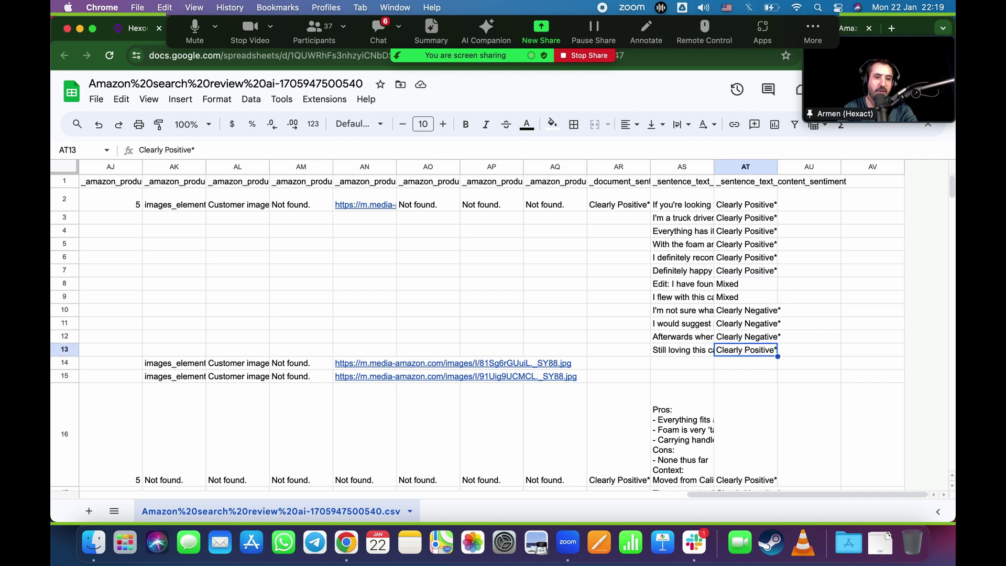
key(Down)
key(Down)
scroll(718, 373, down, 2)
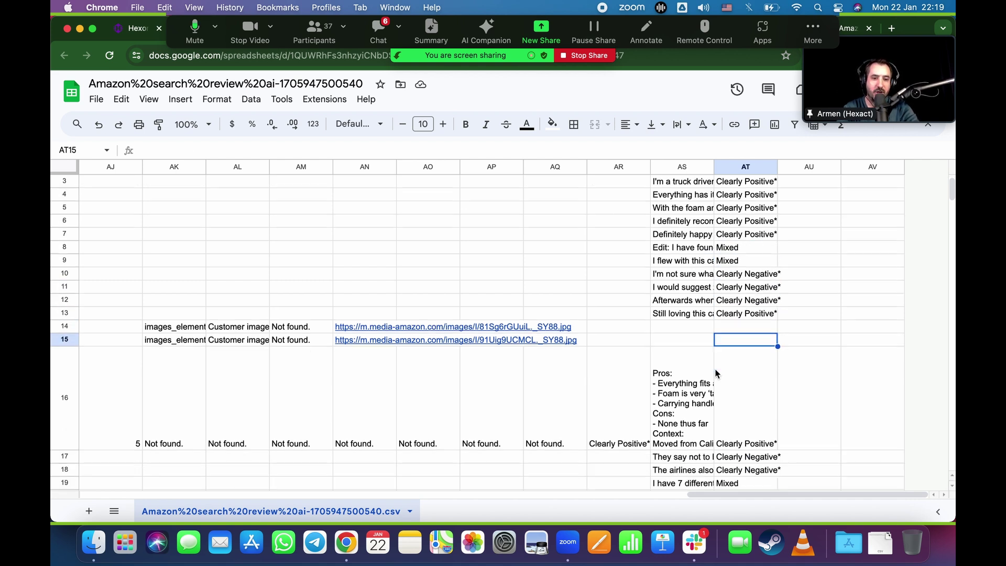
scroll(717, 373, down, 1)
key(Down)
- Examine the sentiment ratings further down the sheet and read the review sentences in AS29 and AS25
scroll(672, 375, down, 3)
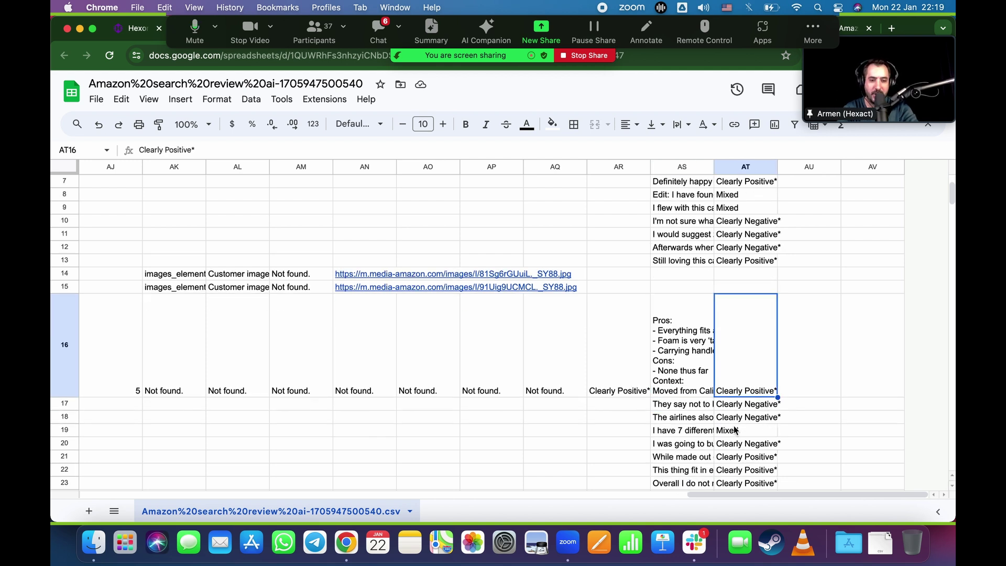
scroll(760, 445, down, 10)
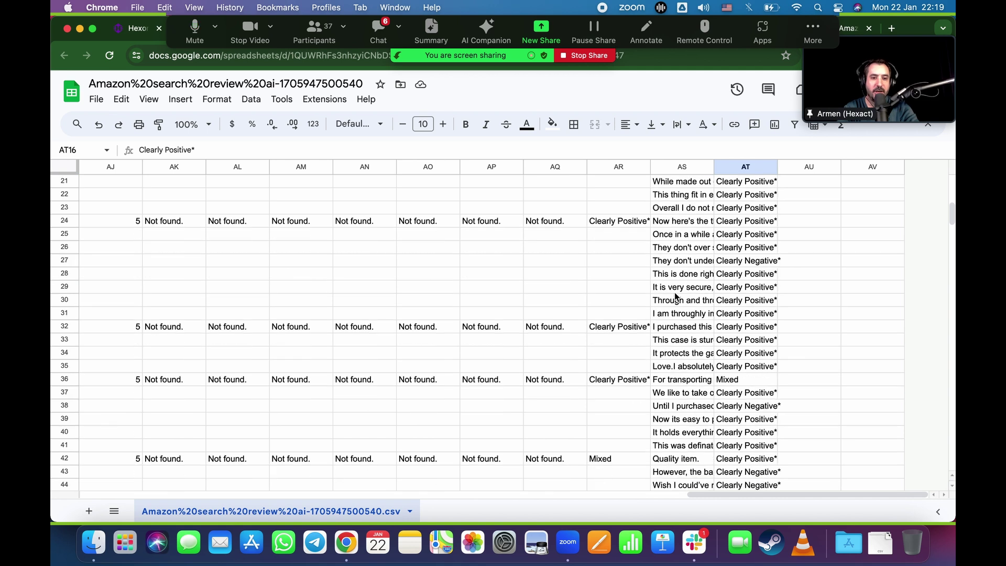
click(676, 289)
click(688, 234)
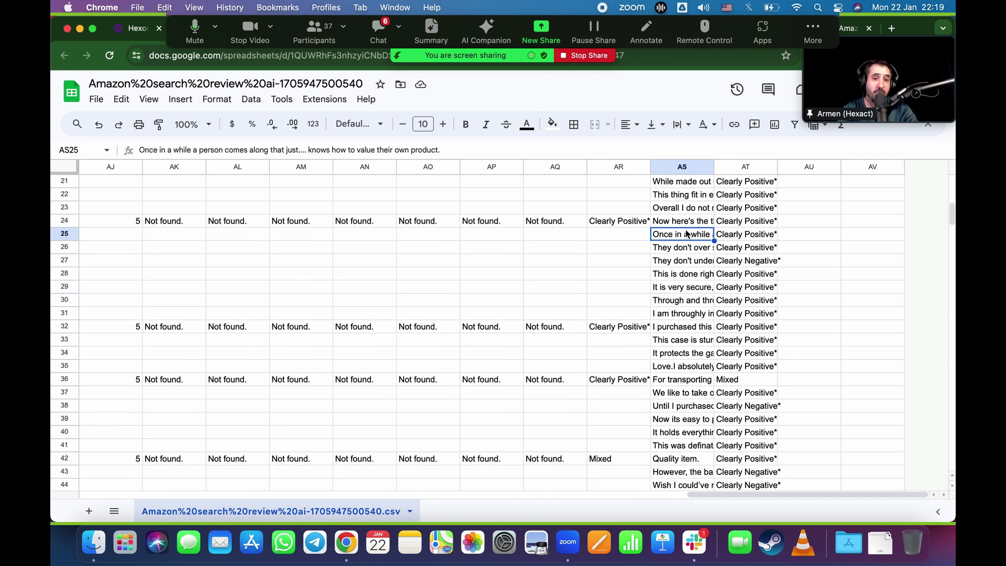
- Return to the first review and compare the sentence in AS2 with its sentiment rating in AT2
scroll(688, 233, up, 8)
click(689, 206)
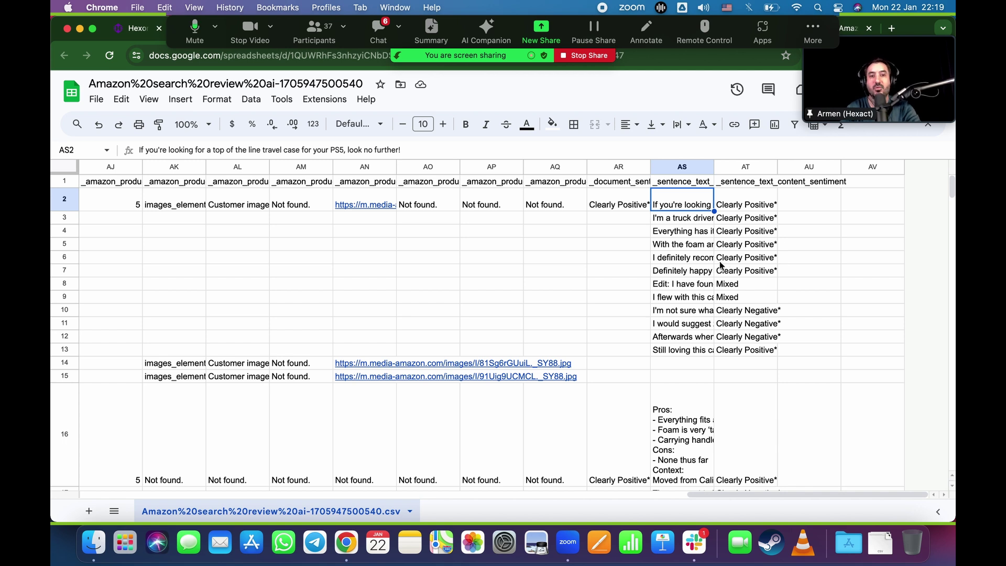
click(773, 221)
click(803, 204)
click(749, 205)
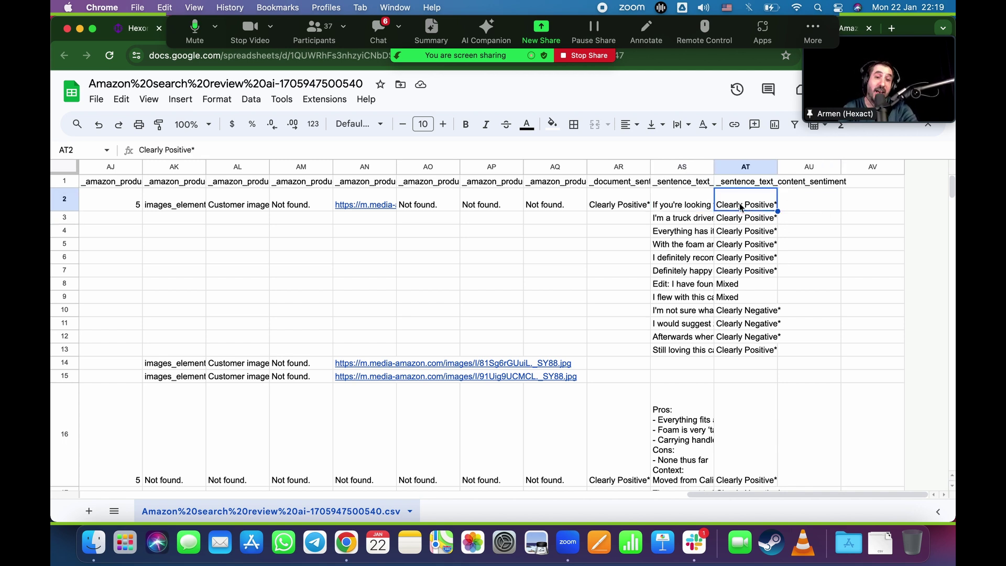
click(682, 207)
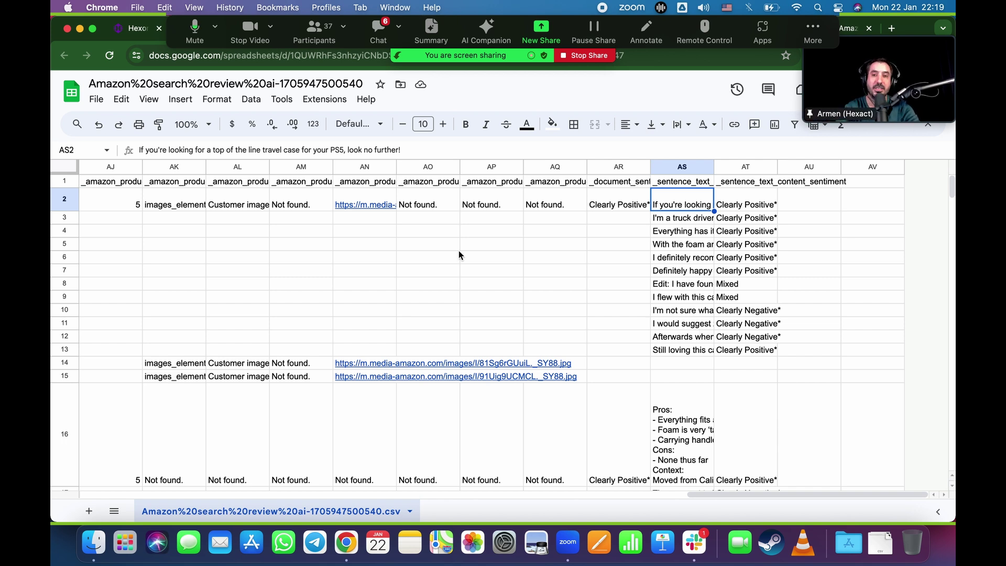
- Switch back to the Hexomatic workflows page and close the export dialog
click(141, 28)
click(678, 252)
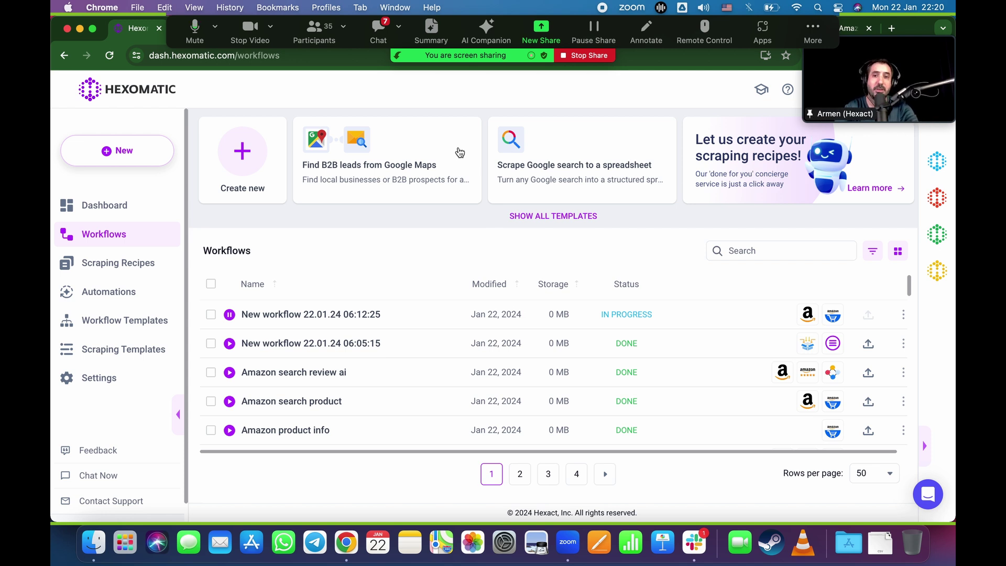
- Open the Zoom meeting chat and look through the latest and earlier attendee messages
click(380, 33)
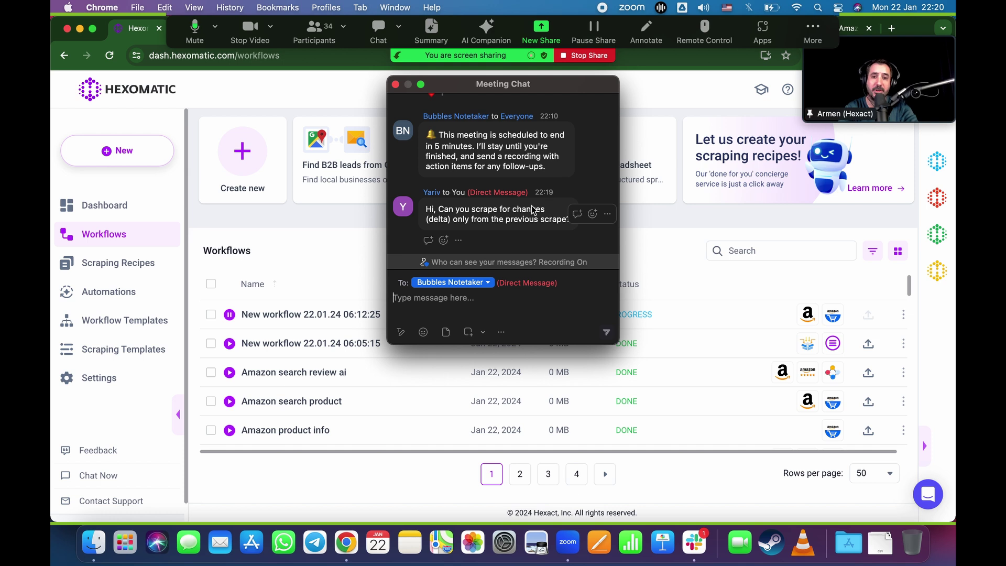
scroll(540, 199, up, 5)
scroll(533, 210, up, 10)
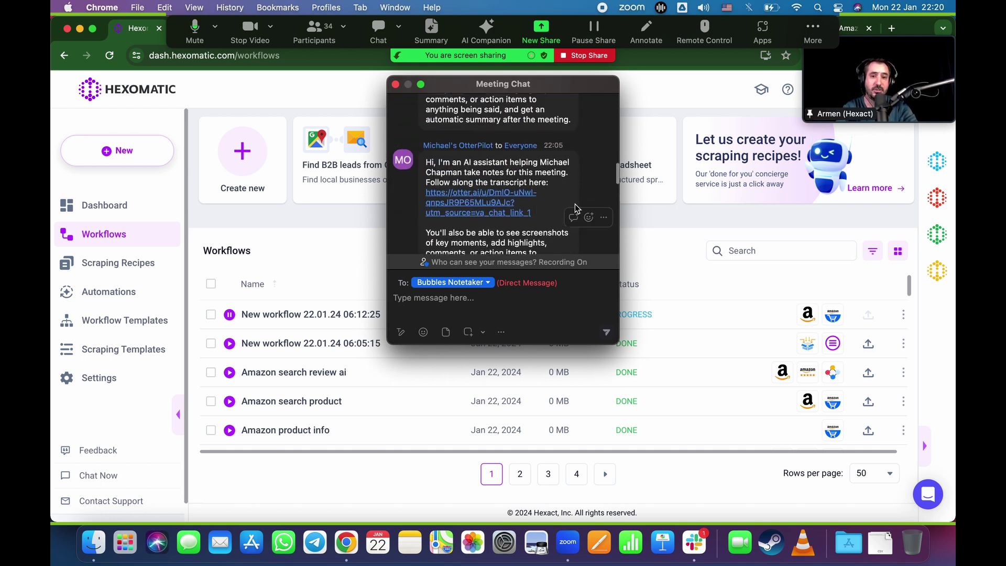